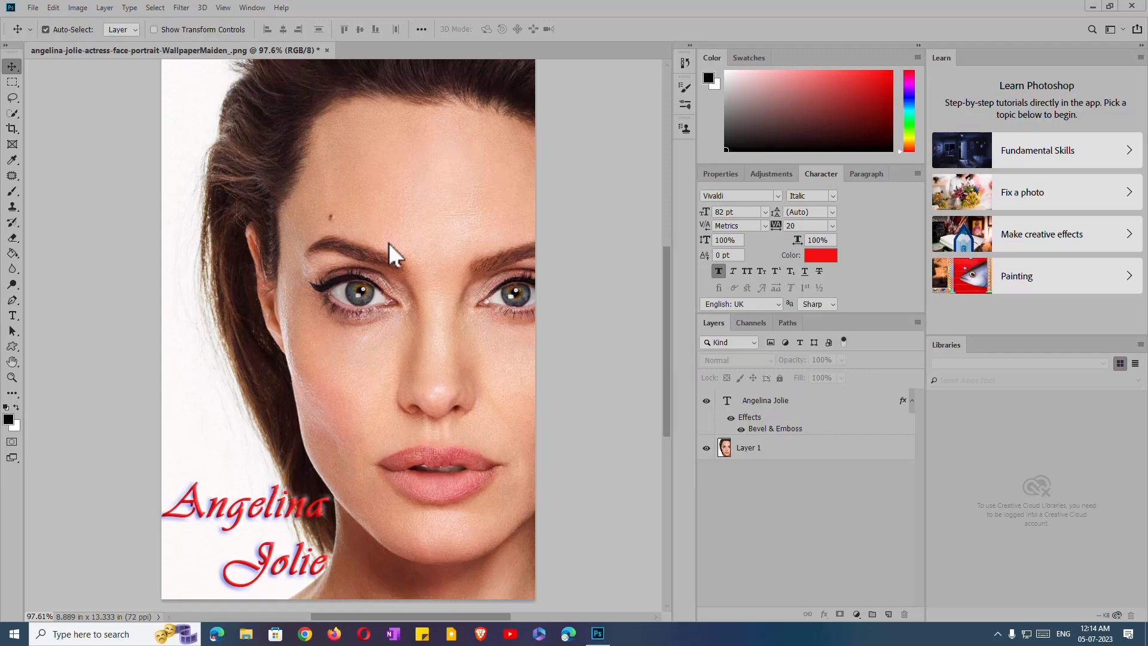
Select the Angelina Jolie text layer and start a new text layer on the forehead with the Horizontal Type tool
click(272, 503)
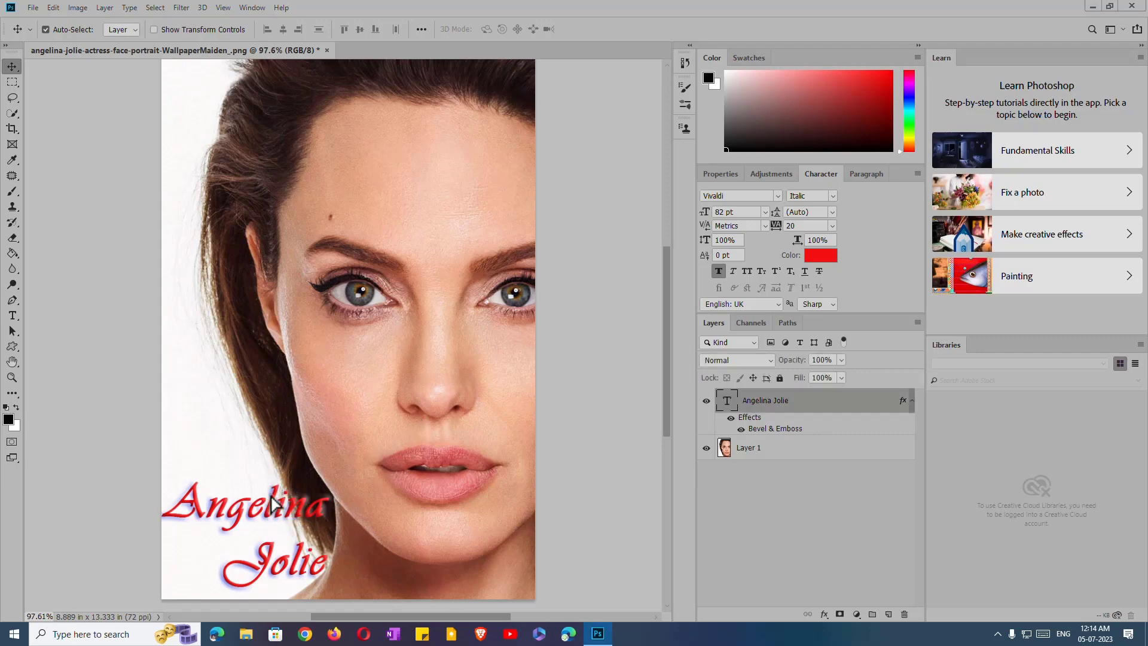
drag(273, 504, 277, 508)
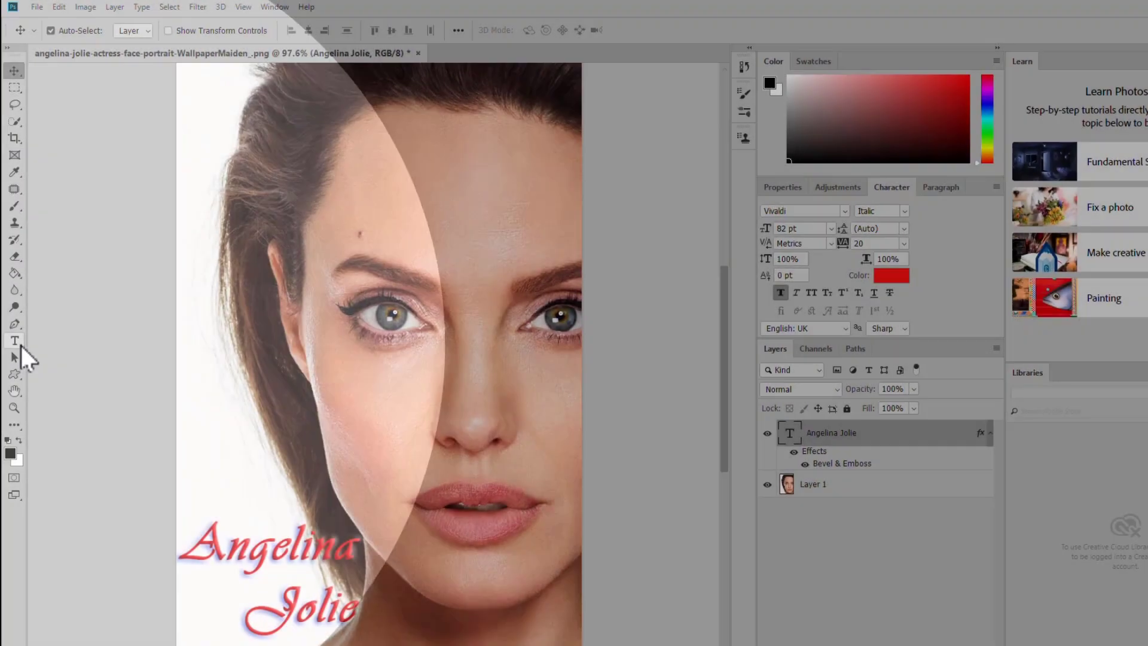
click(20, 346)
right_click(22, 358)
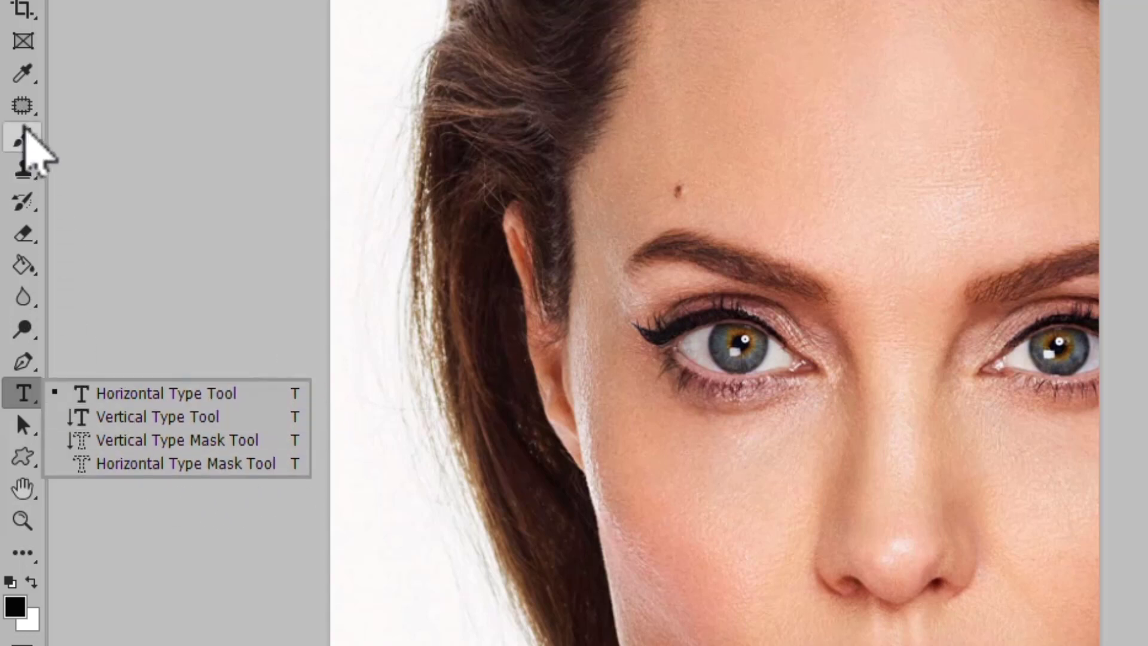
right_click(35, 79)
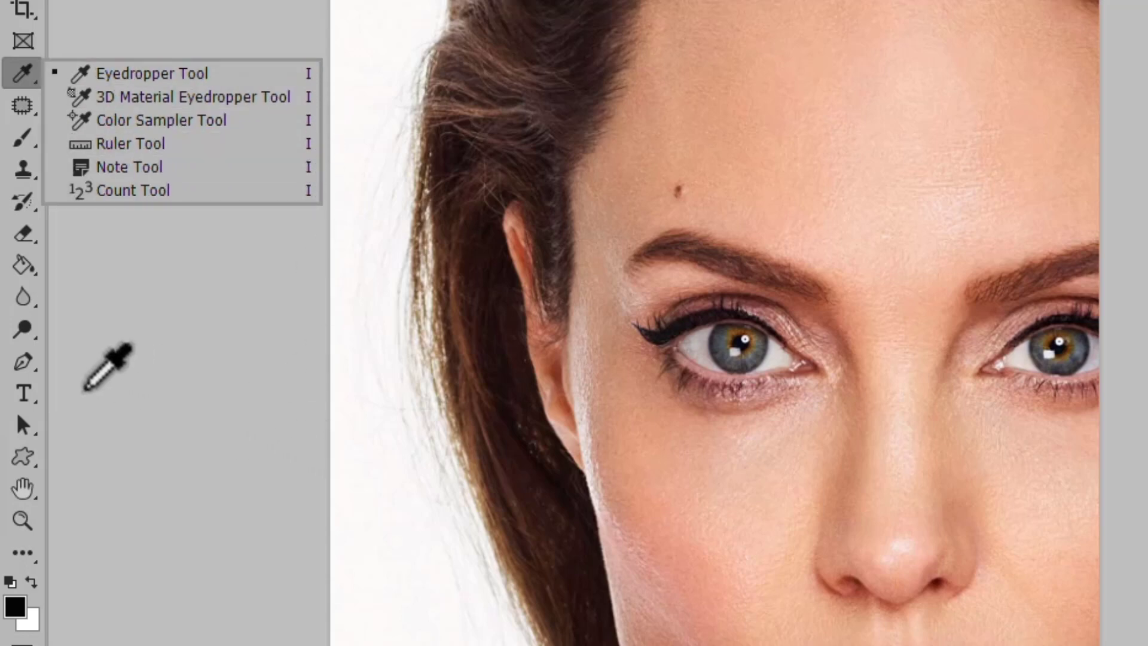
right_click(30, 404)
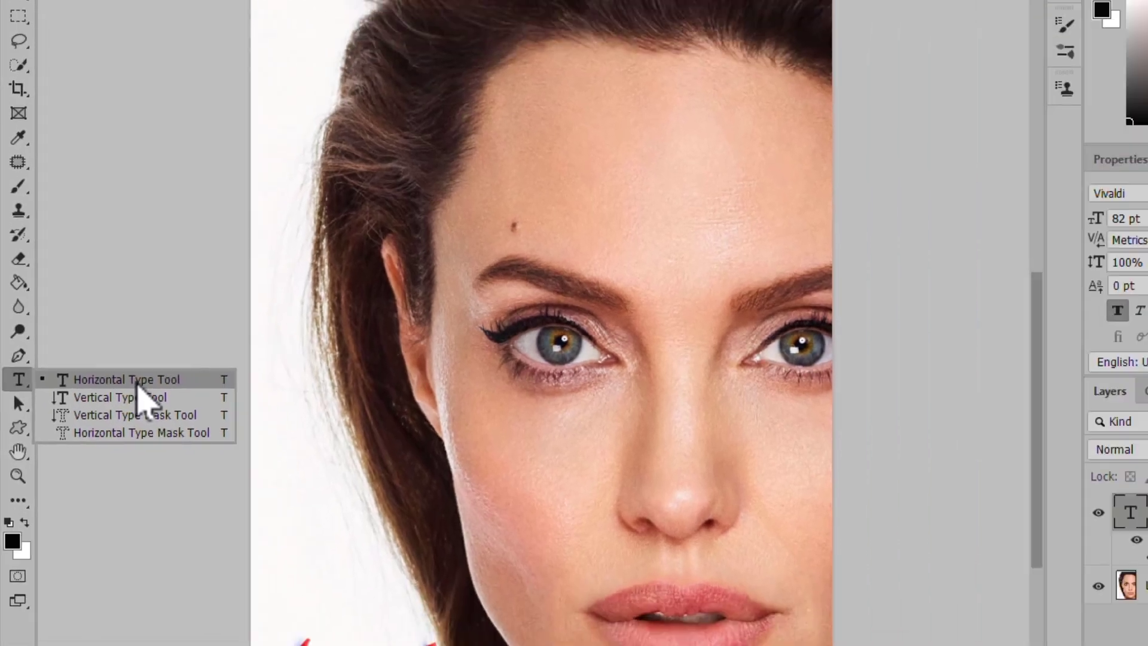
click(167, 393)
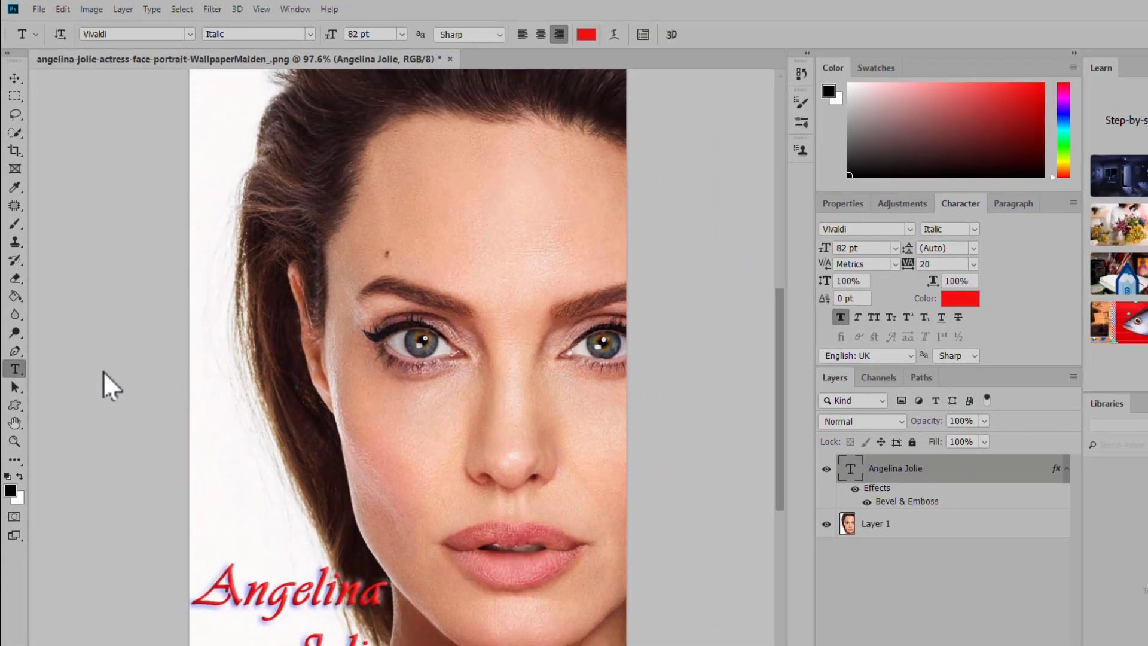
click(410, 227)
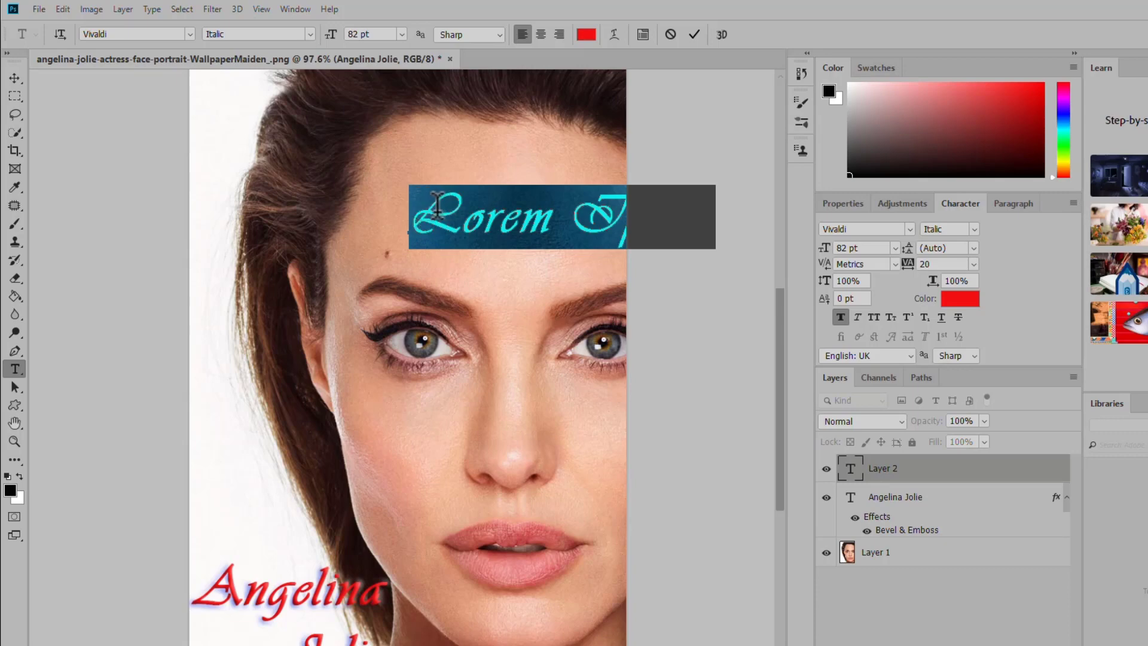
key(ctrl+alt+d)
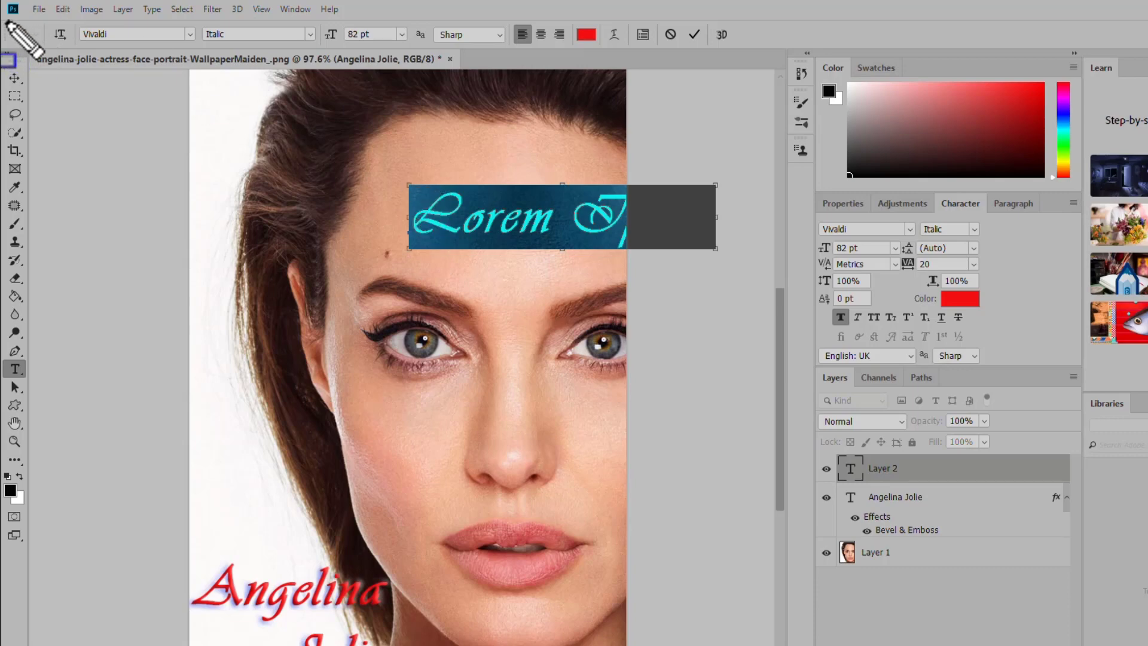
drag(6, 21, 39, 53)
mouse_move(116, 62)
mouse_down()
mouse_move(457, 43)
mouse_move(742, 46)
mouse_up()
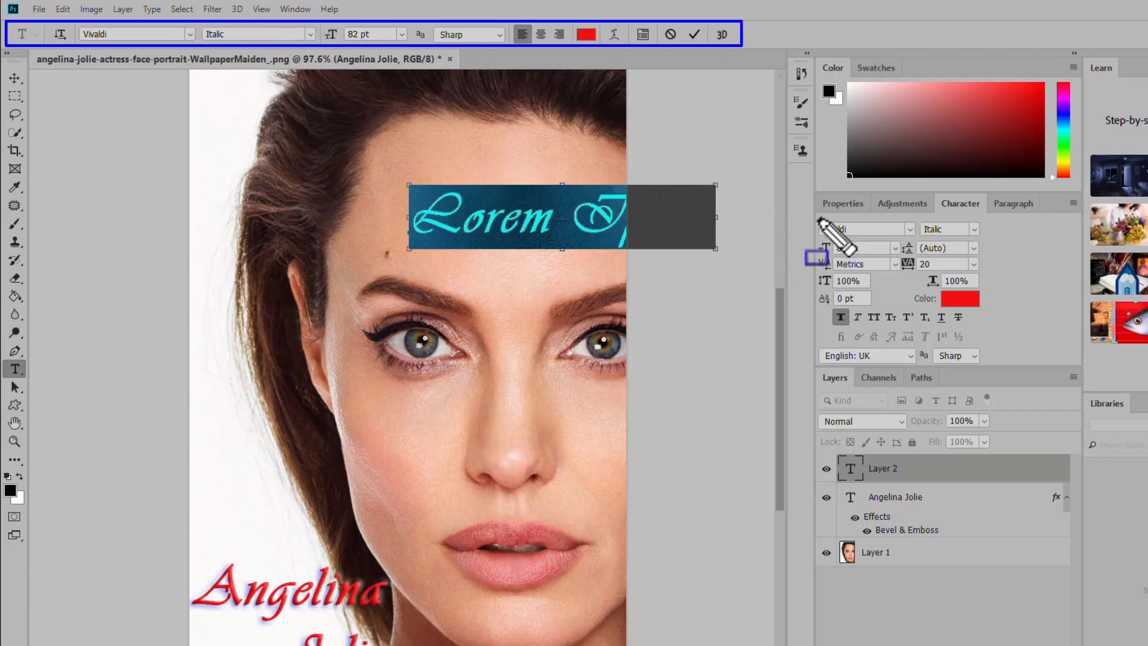
drag(817, 189, 873, 215)
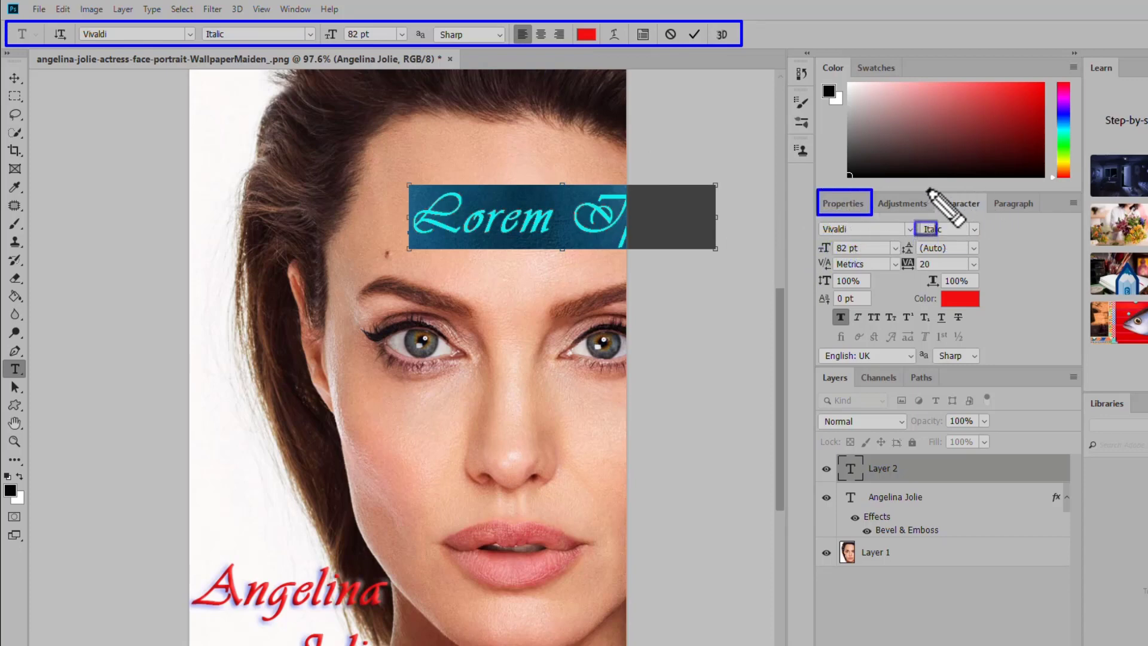
mouse_move(932, 192)
mouse_down()
mouse_move(962, 213)
mouse_move(1036, 214)
mouse_up()
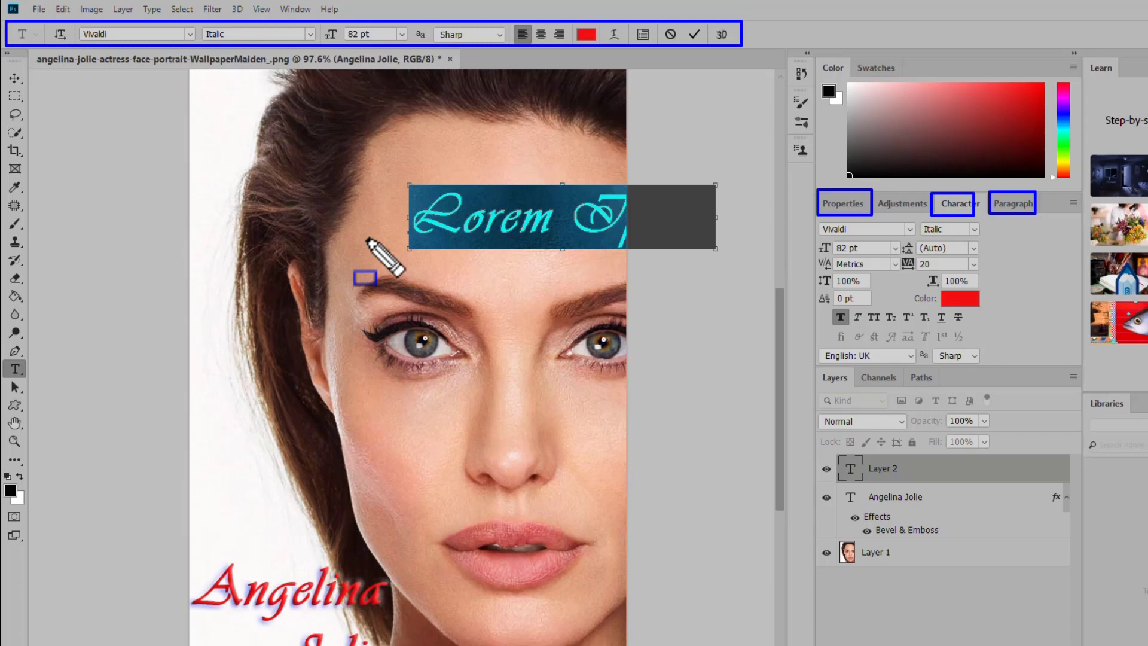
key(Escape)
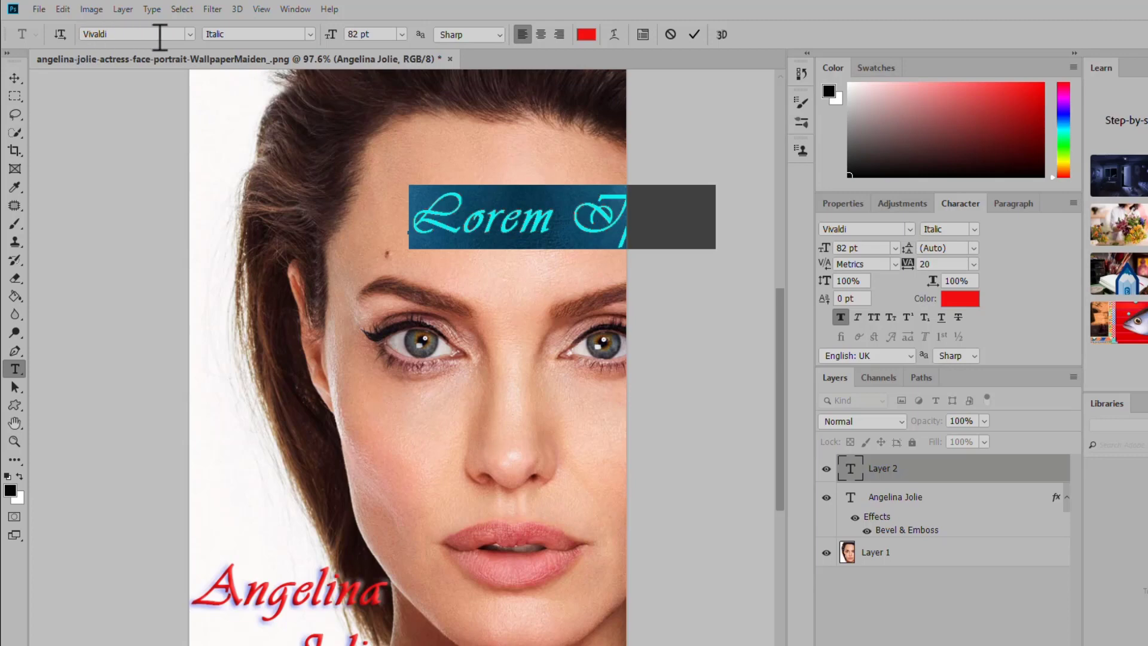
Browse the available fonts for the placeholder text, filtering them by Serif and restoring the All Classes filter
click(189, 35)
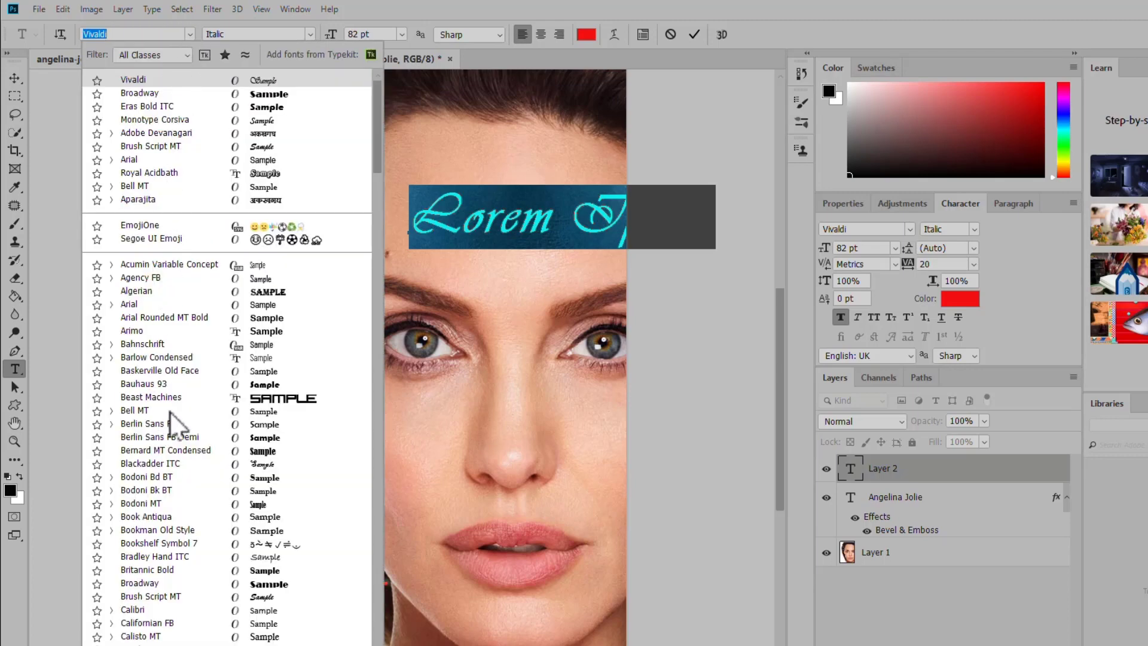
scroll(215, 368, down, 6)
scroll(214, 367, down, 4)
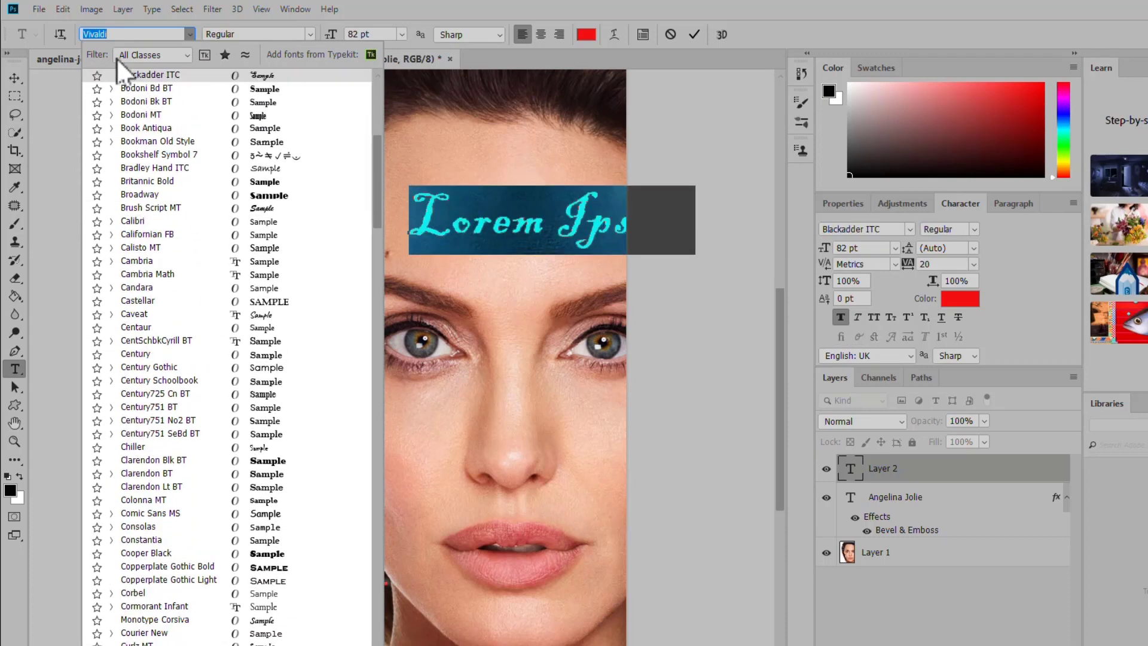
click(186, 54)
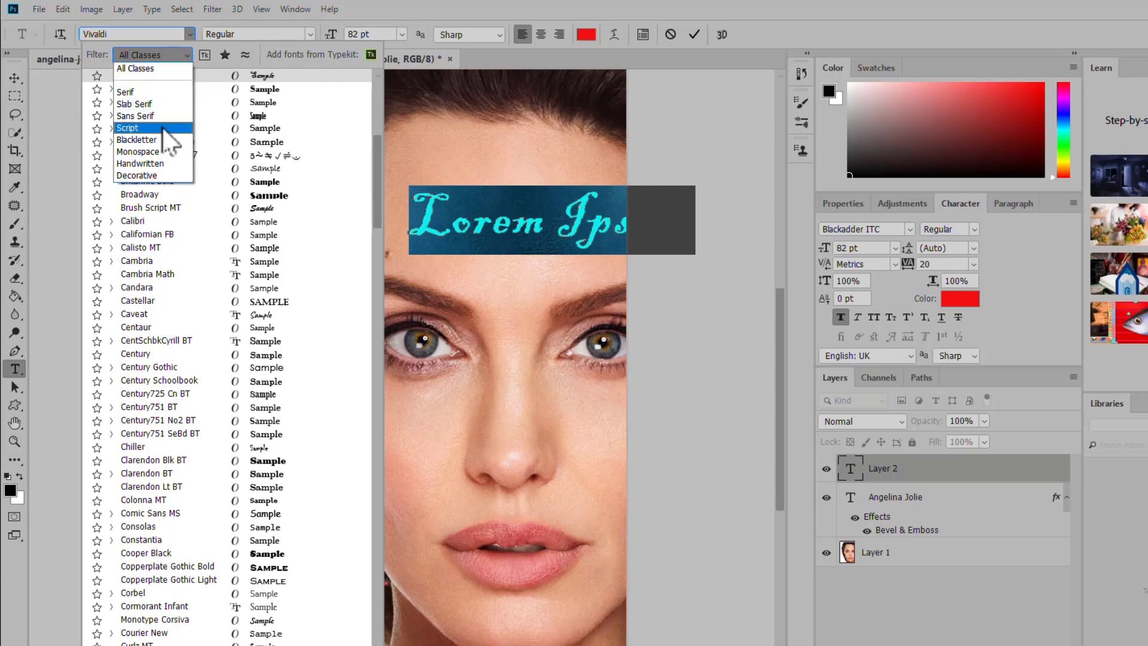
click(157, 93)
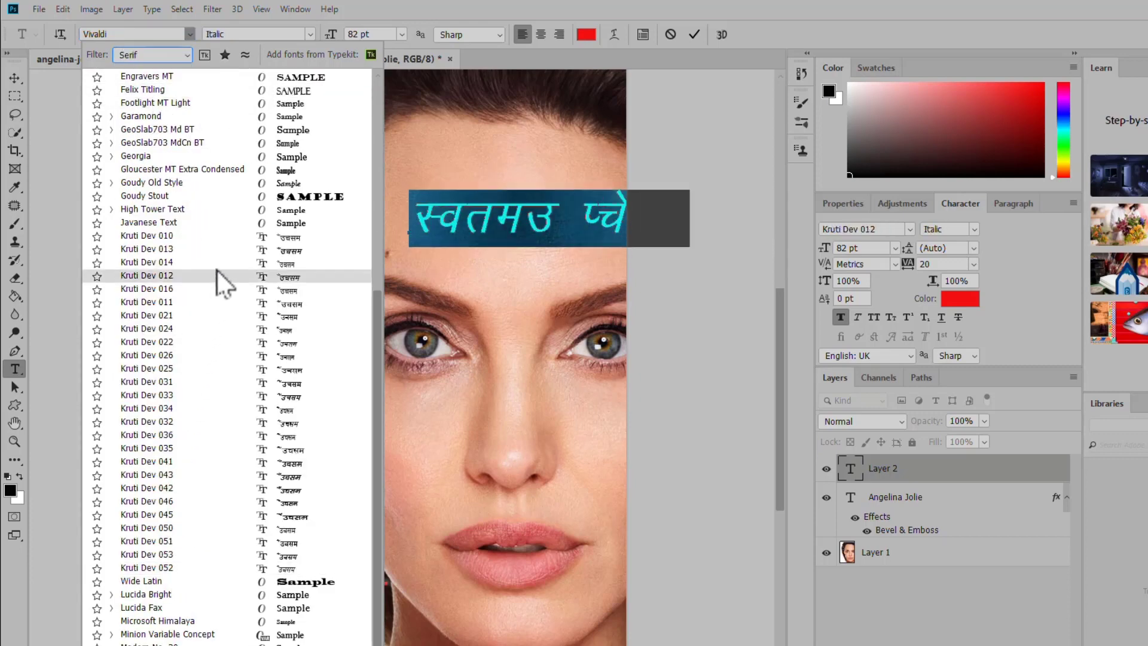
click(187, 55)
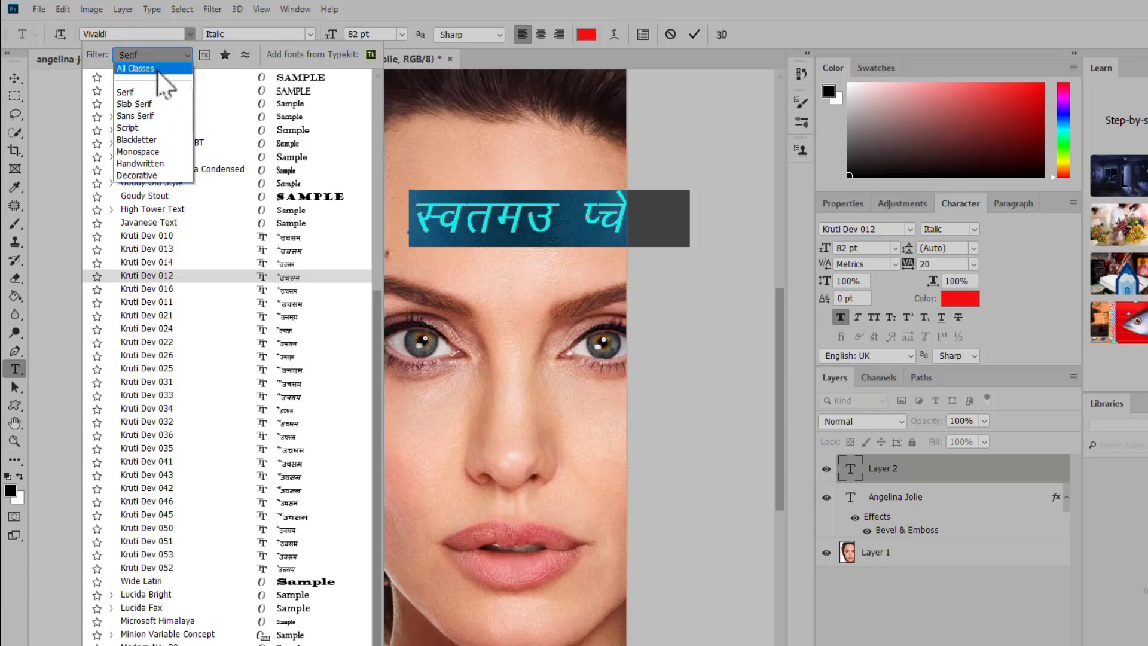
click(157, 70)
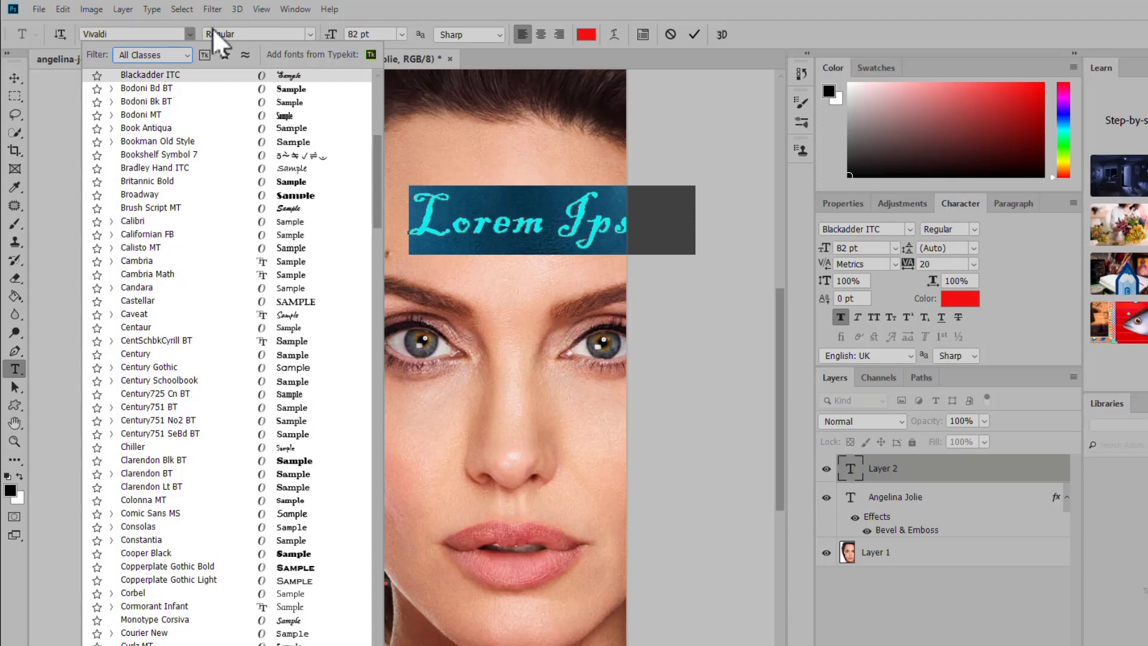
click(305, 25)
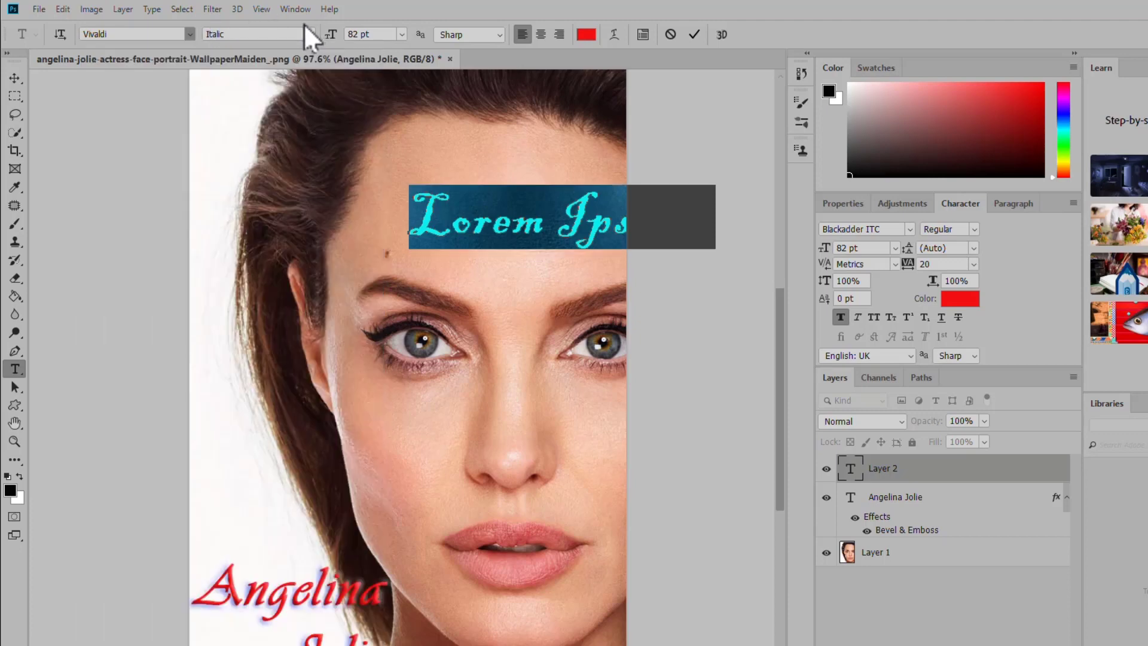
Set the placeholder text's font to Arial Regular and look through the styles the font offers
click(190, 34)
click(190, 33)
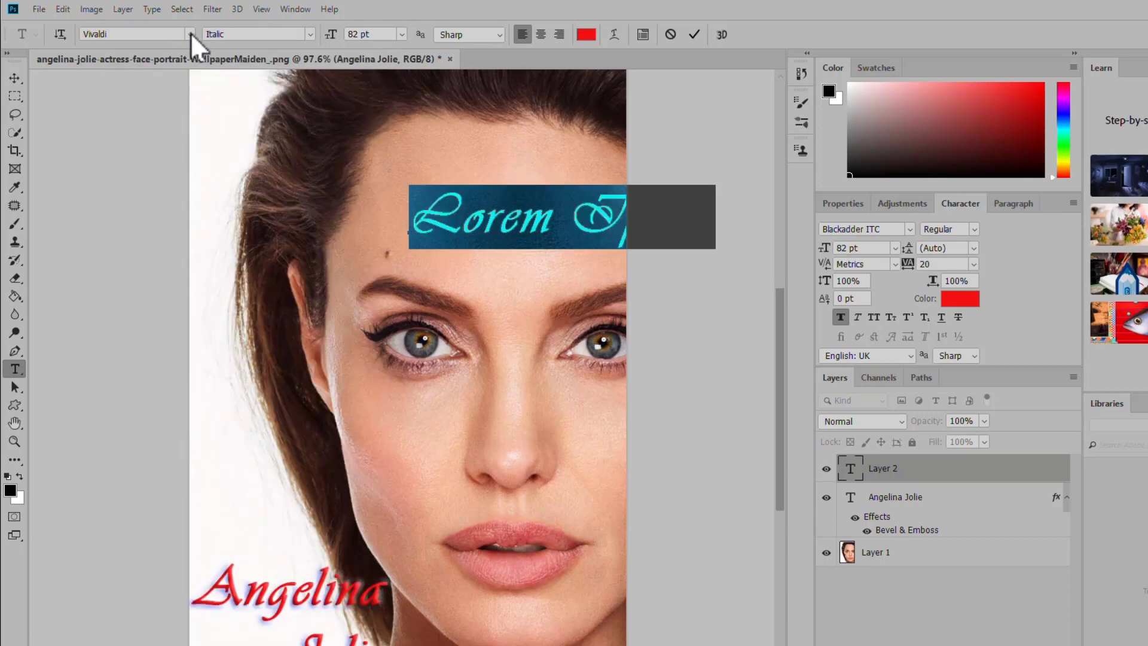
click(309, 34)
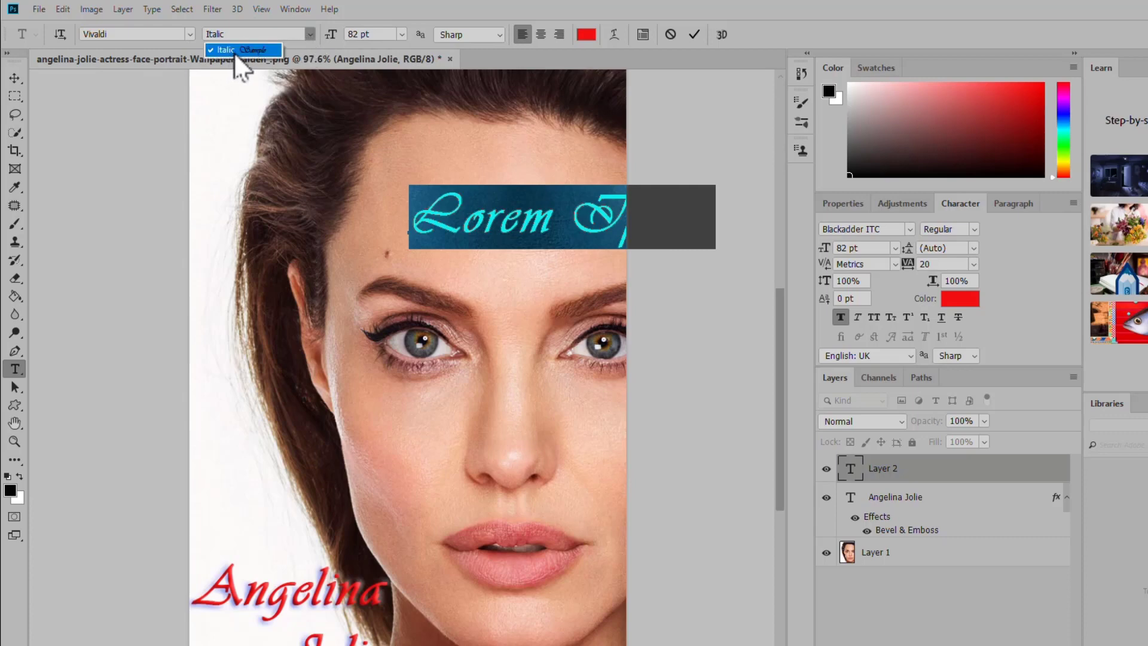
click(192, 34)
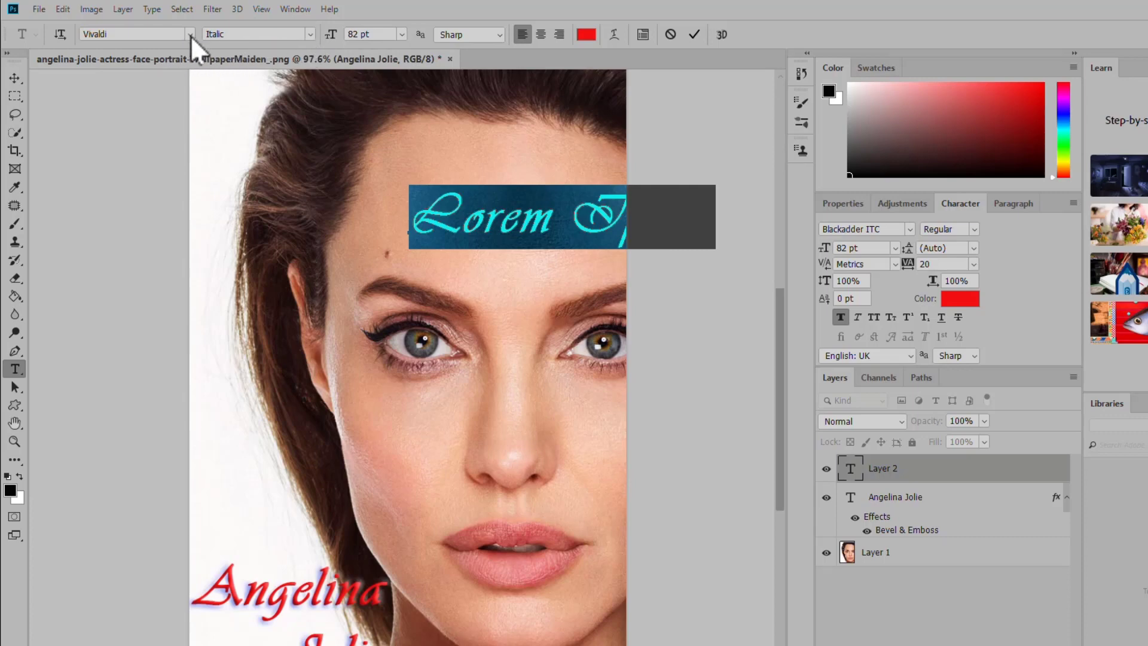
click(191, 35)
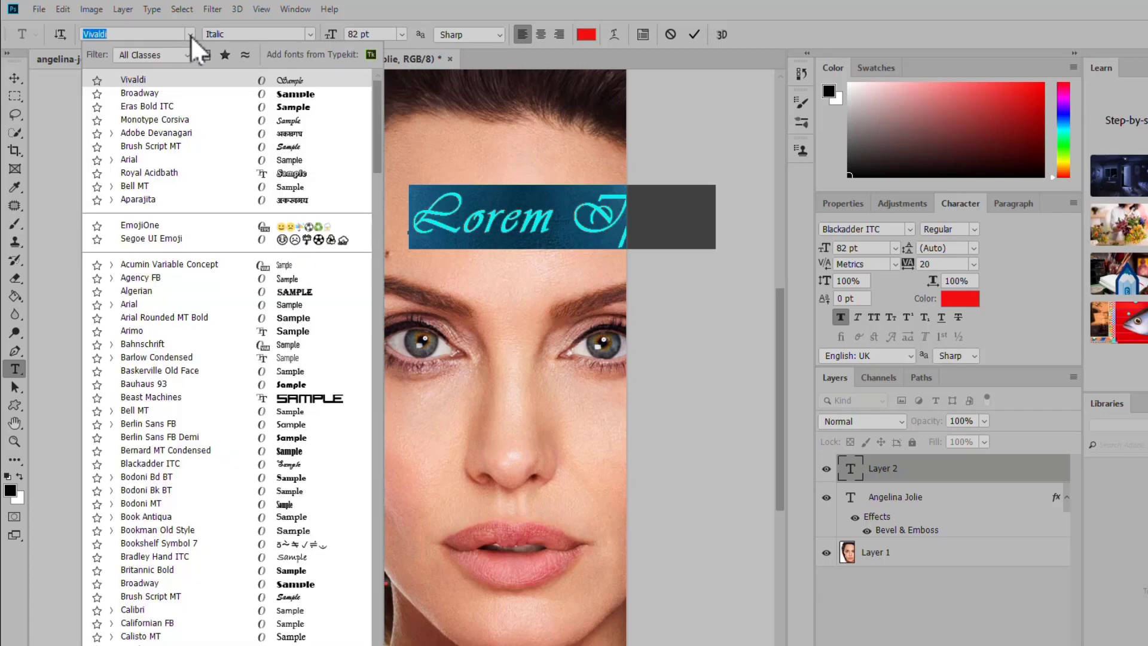
text(ari)
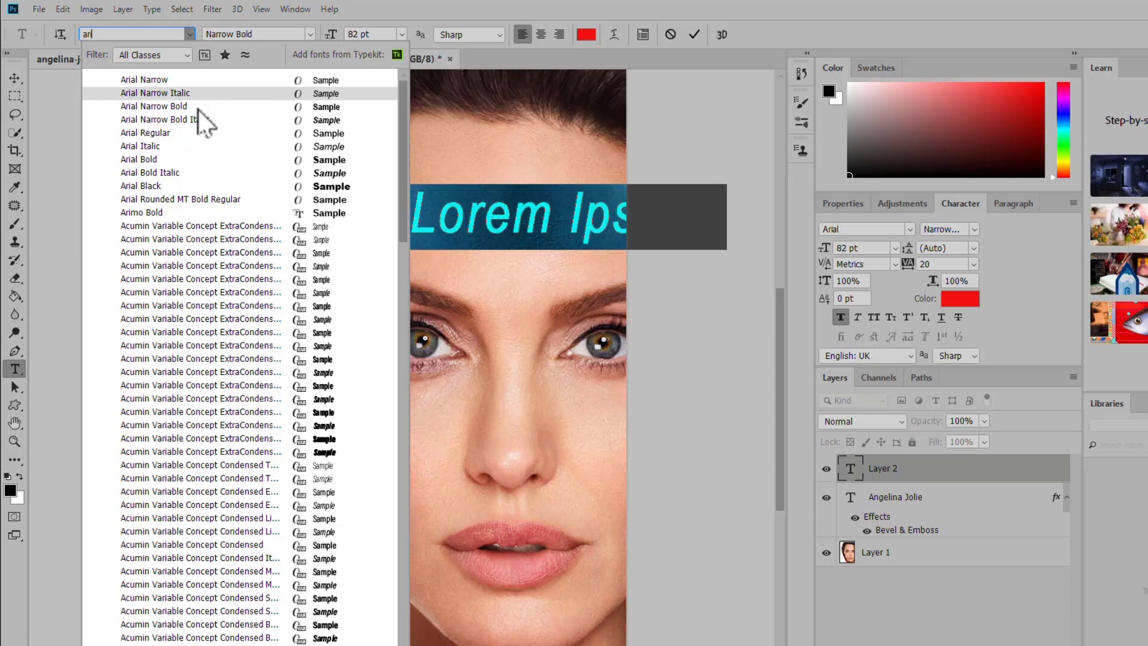
click(178, 134)
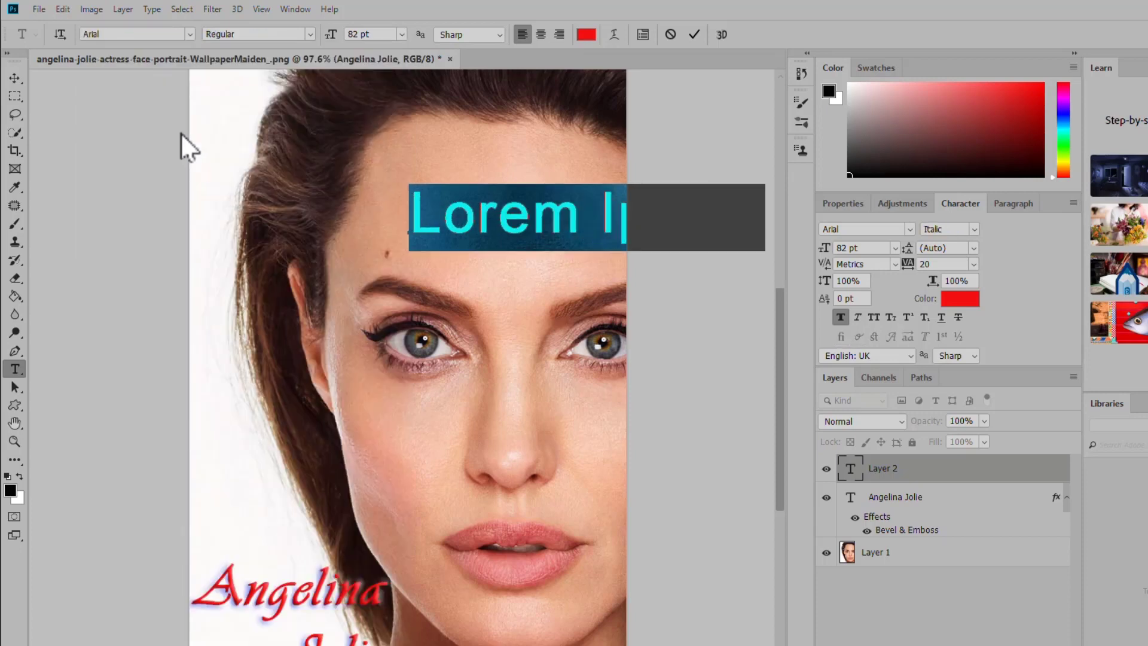
click(311, 35)
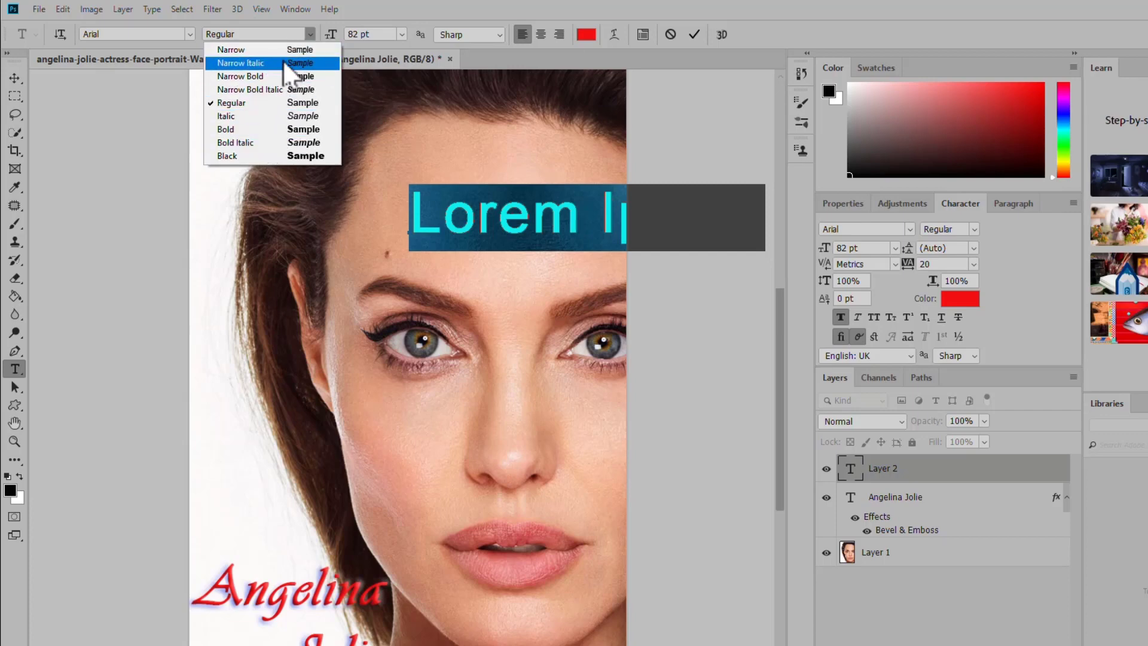
click(360, 12)
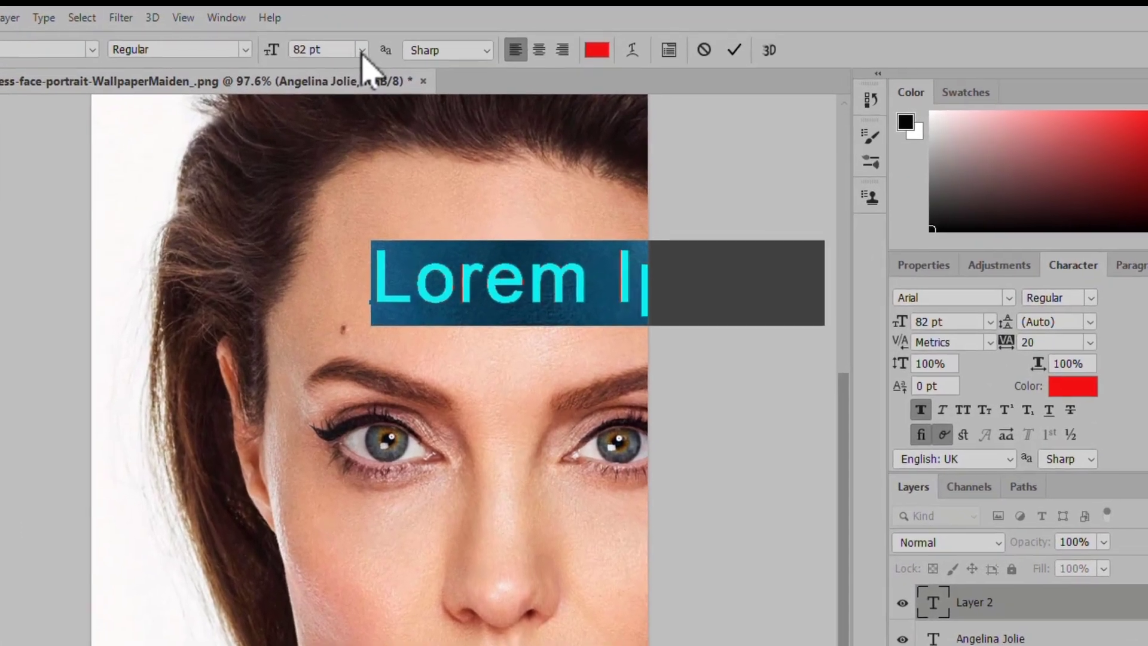
Set the placeholder text's size to 80 pt and reduce it to 71 pt
click(401, 34)
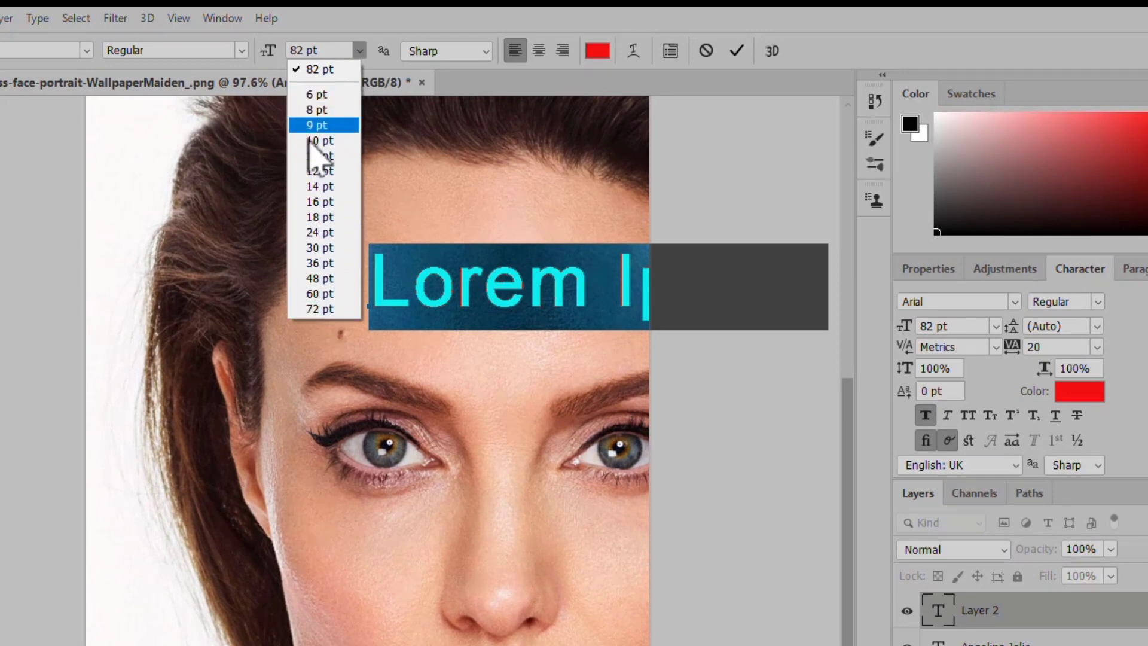
click(328, 52)
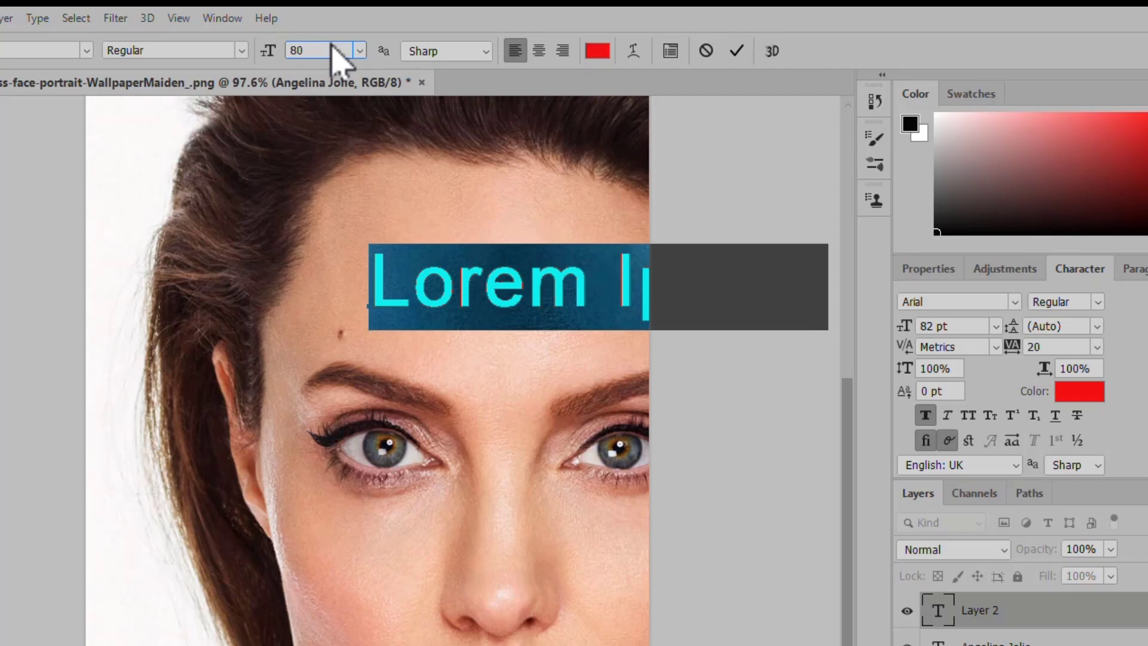
key(Return)
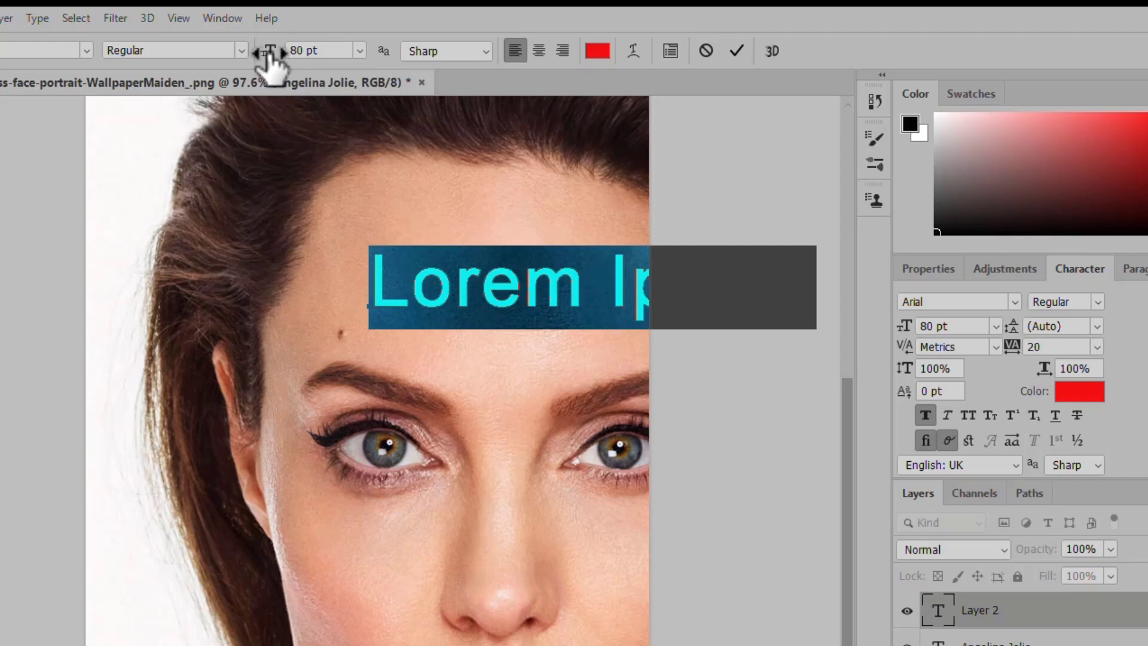
mouse_move(267, 57)
mouse_down()
mouse_move(323, 60)
mouse_move(239, 61)
mouse_move(262, 65)
mouse_up()
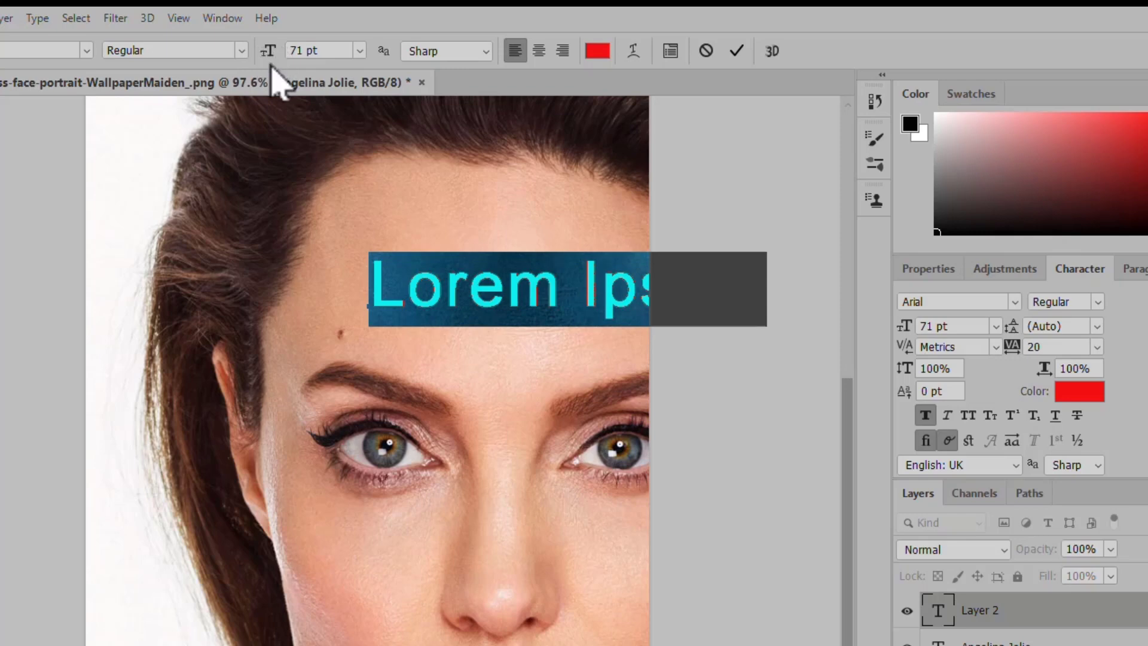
Examine the anti-aliasing methods available for the text without choosing another one
click(486, 52)
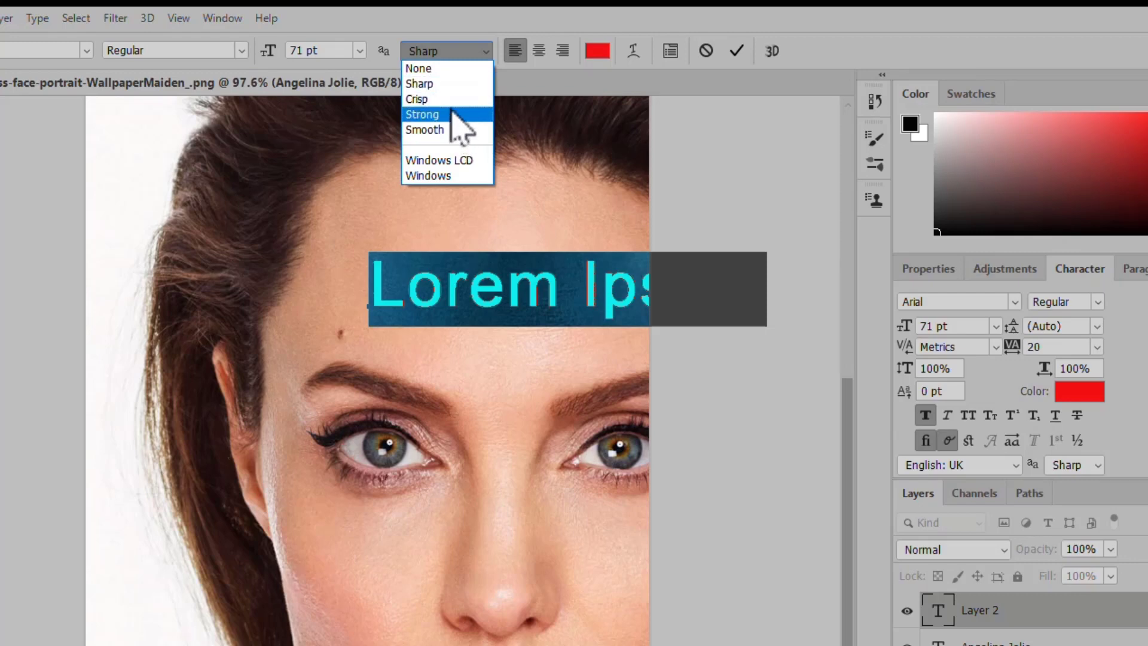
click(425, 16)
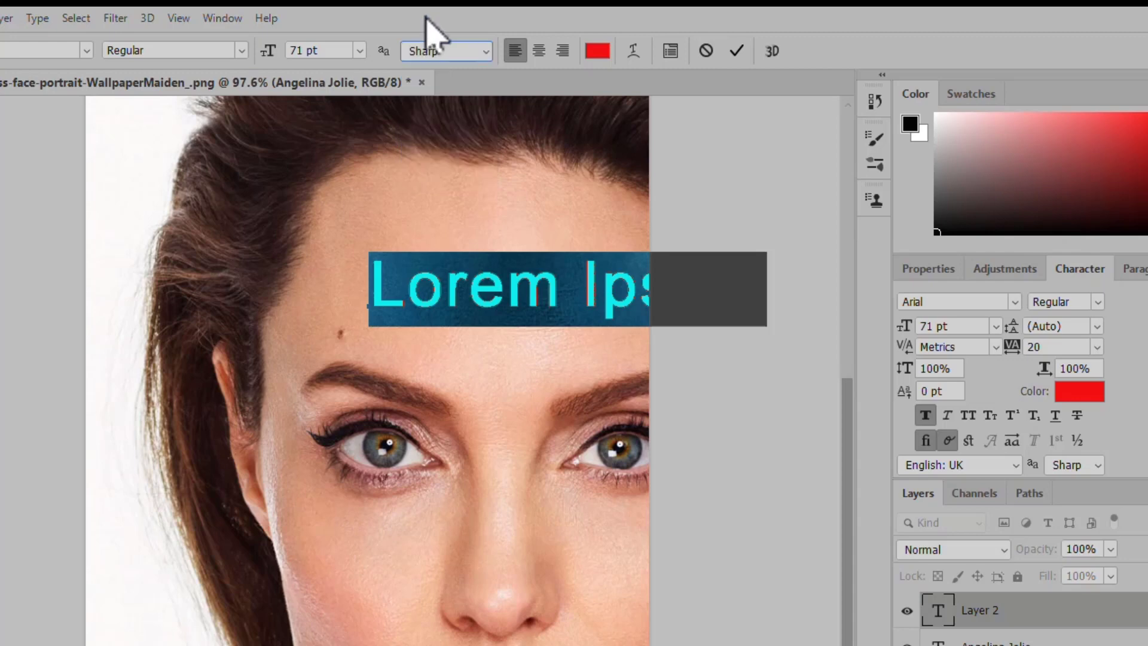
Set the placeholder text's colour to blue, hex 0c11e0
click(598, 54)
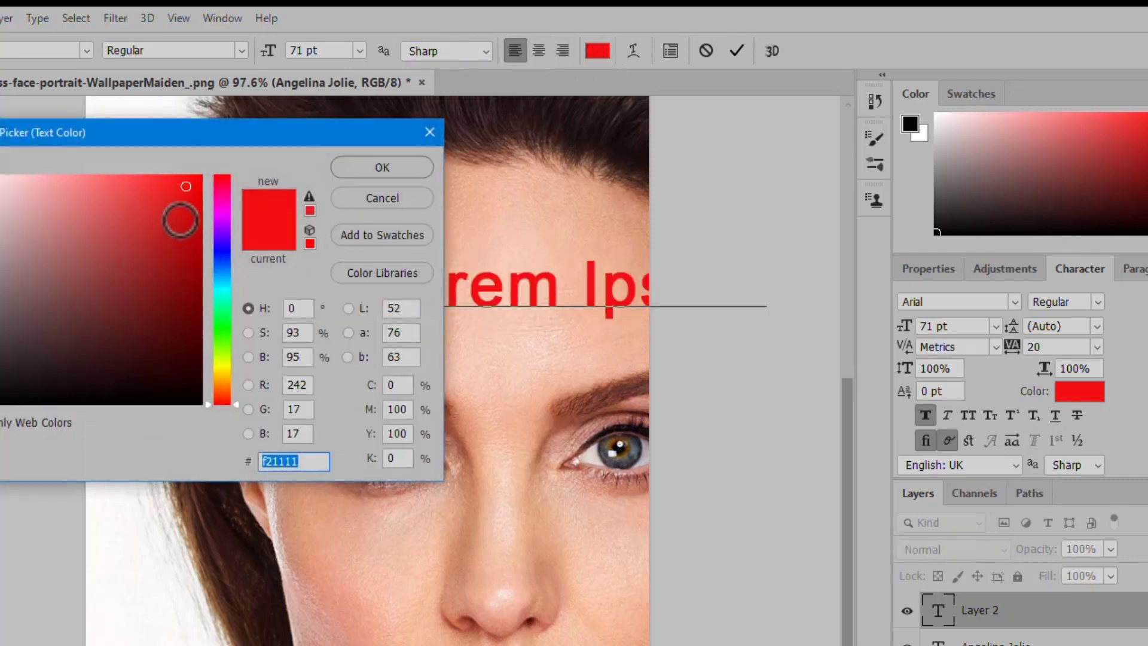
drag(228, 262, 226, 254)
click(190, 203)
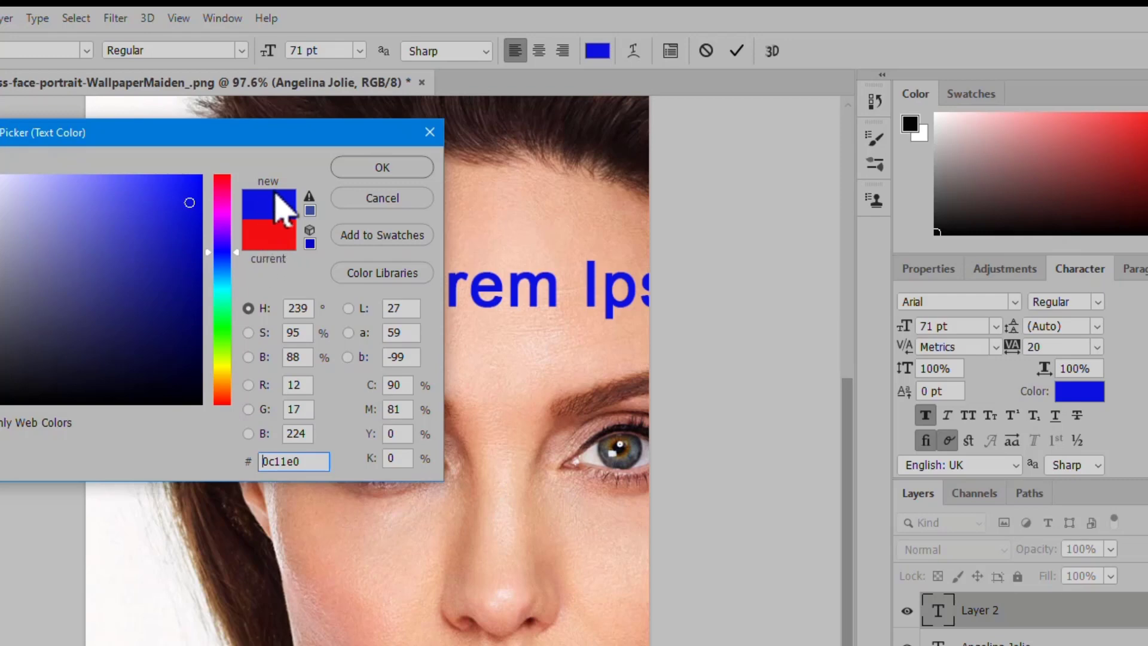
click(378, 173)
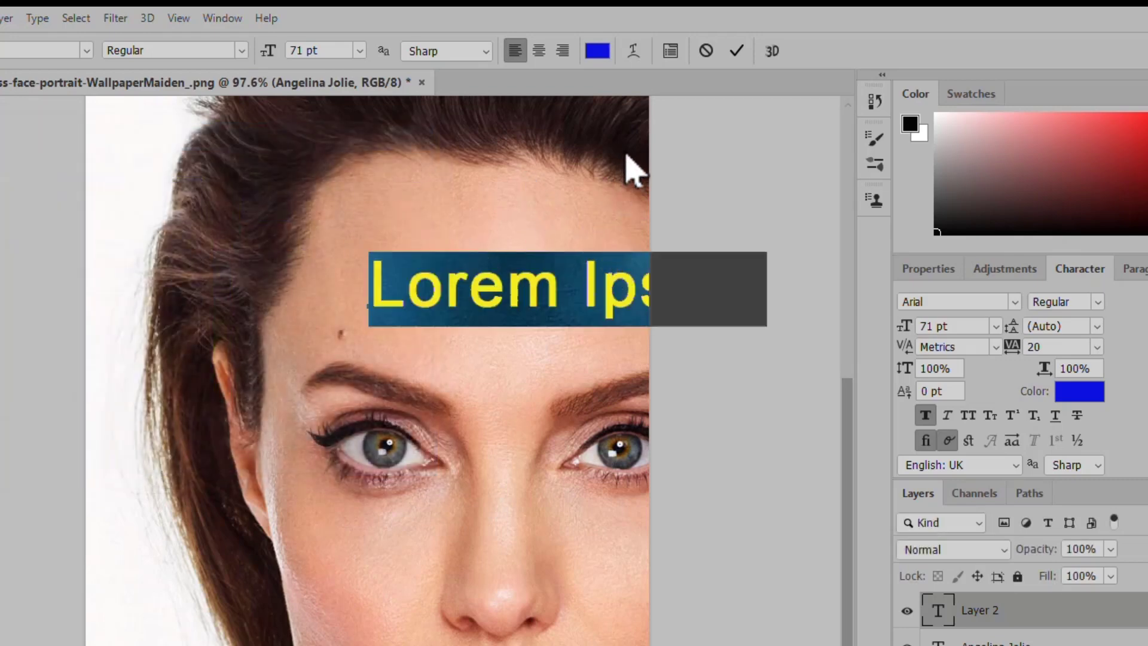
Remove the placeholder text's faux bold and warp the text, trying the Arc style before choosing Arc Upper
click(637, 54)
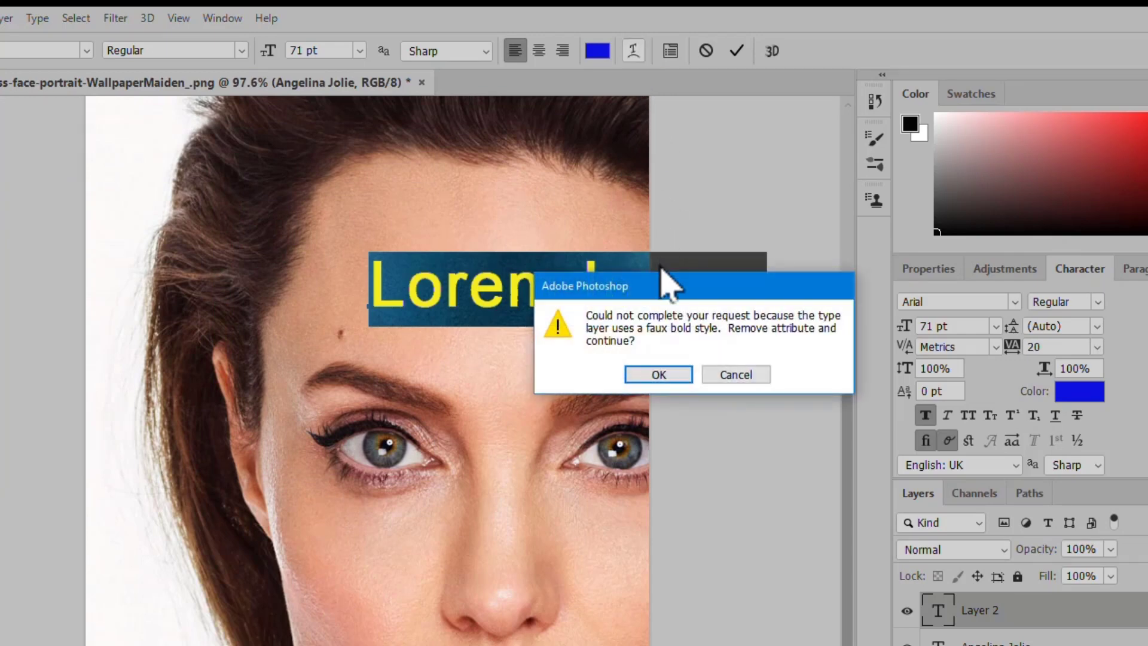
click(657, 375)
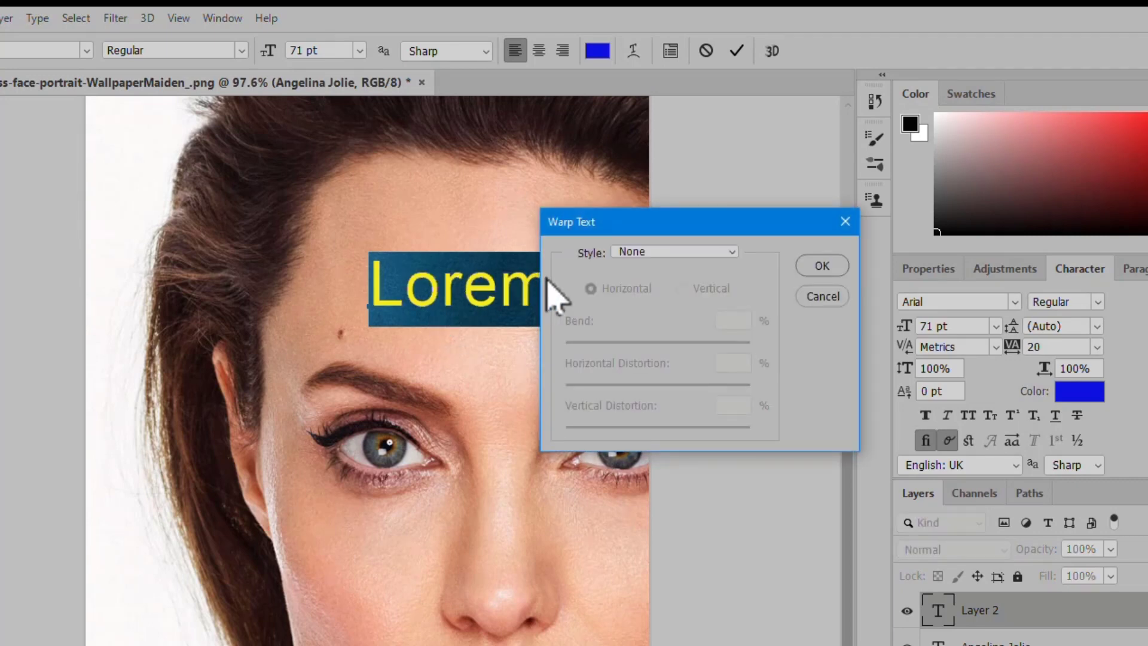
drag(623, 225, 358, 401)
click(413, 427)
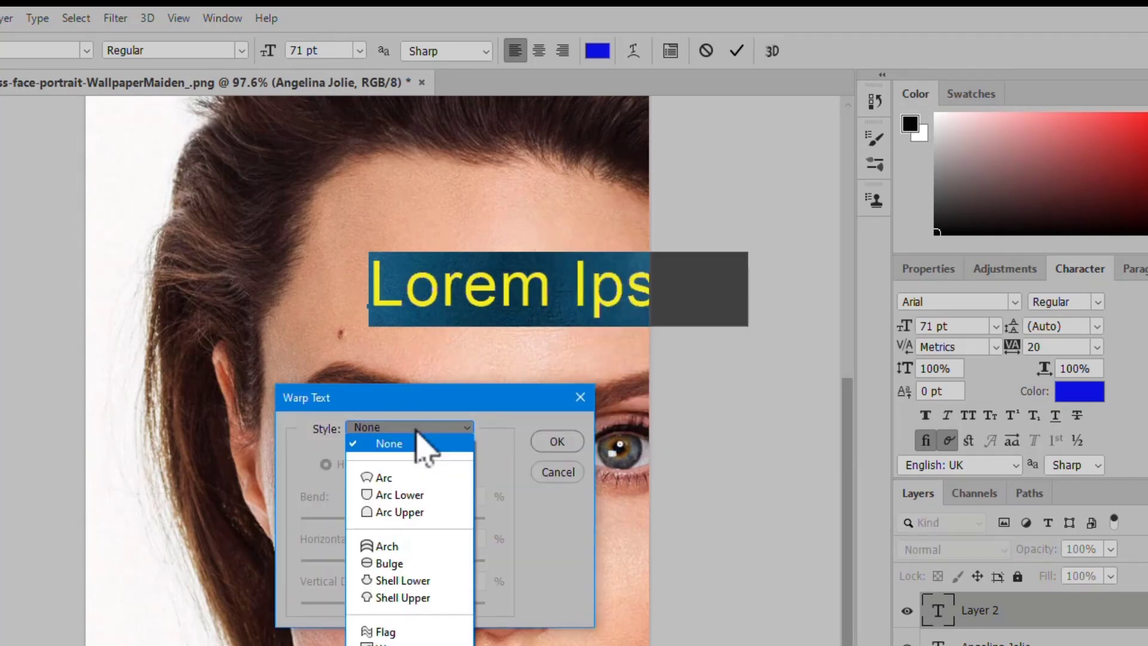
click(412, 478)
click(421, 429)
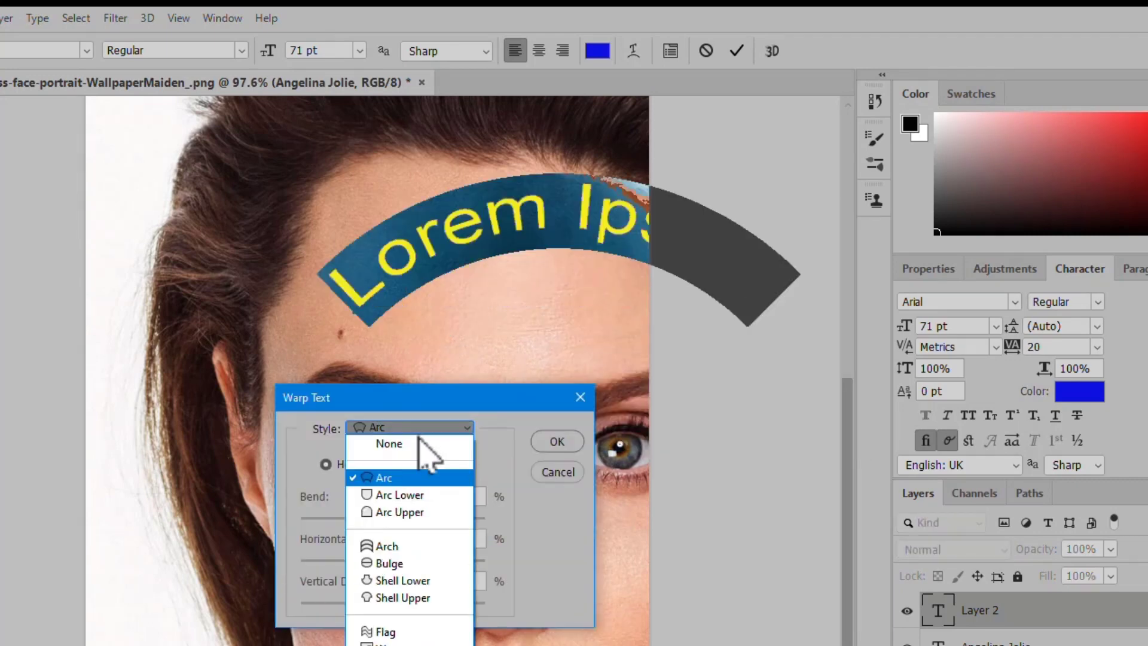
click(411, 517)
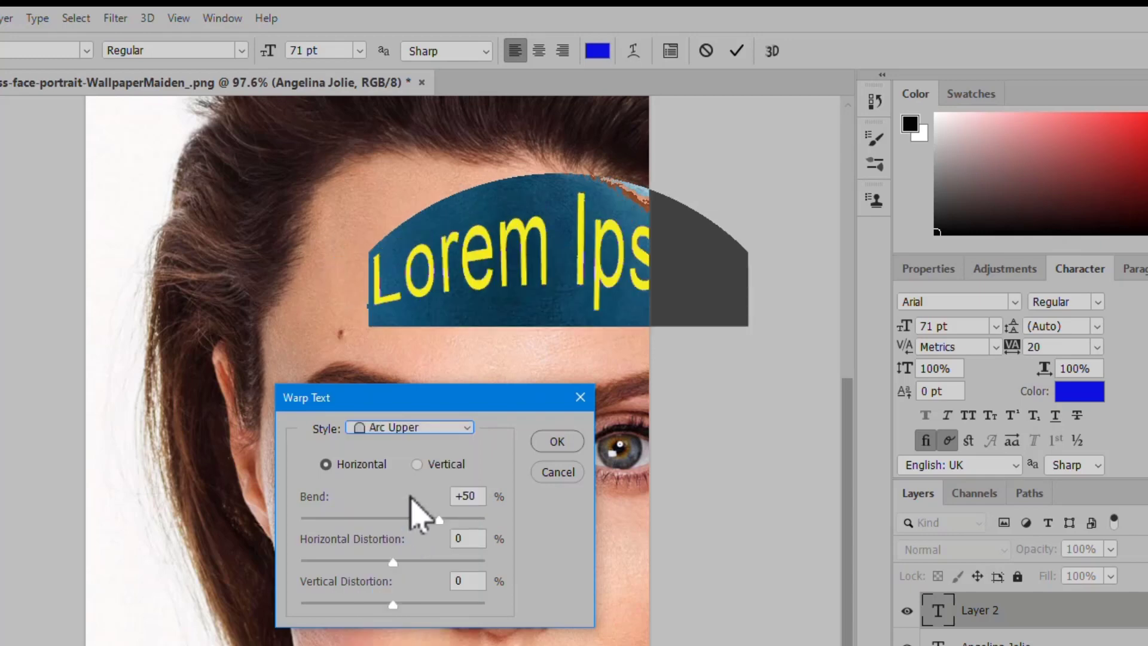
Set the Arc Upper warp to -28% bend, +80% horizontal distortion and +48% vertical distortion, and apply it
drag(439, 522, 469, 560)
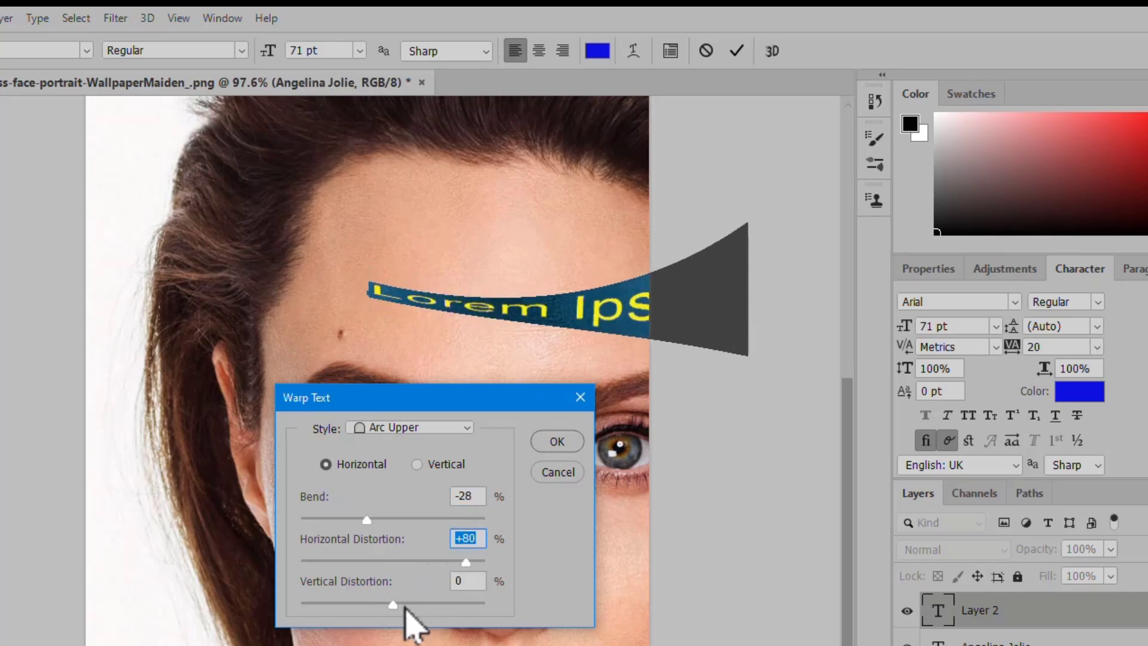
drag(393, 604, 437, 605)
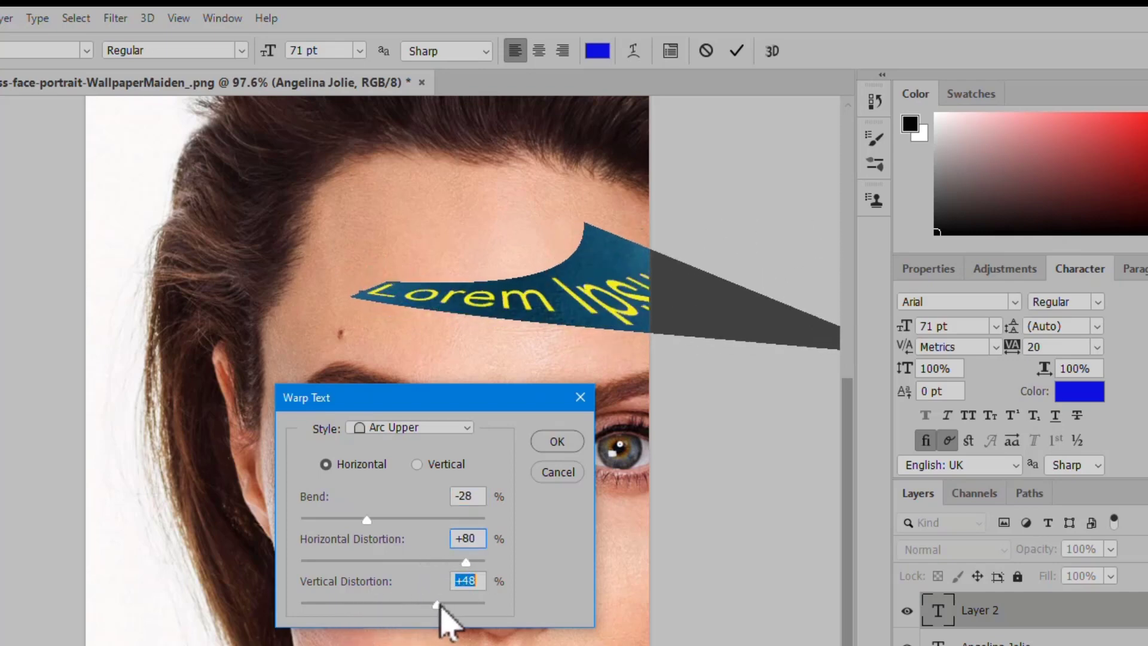
click(555, 443)
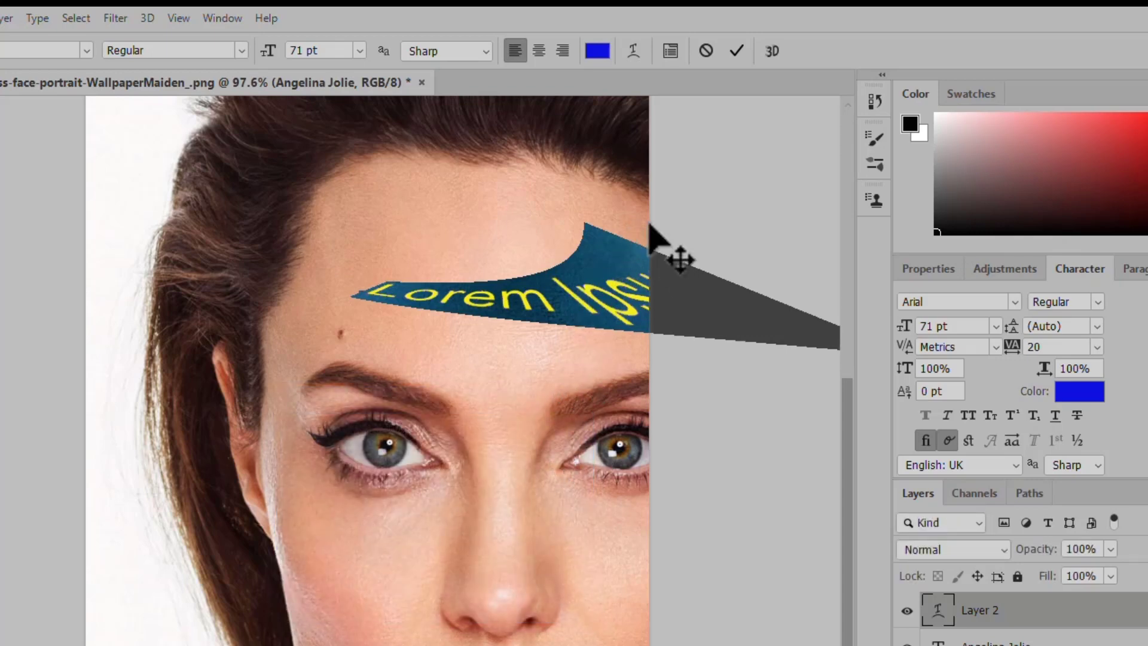
Toggle the Character and Paragraph panels off and on, leave Character shown, and discard the uncommitted placeholder text
click(671, 52)
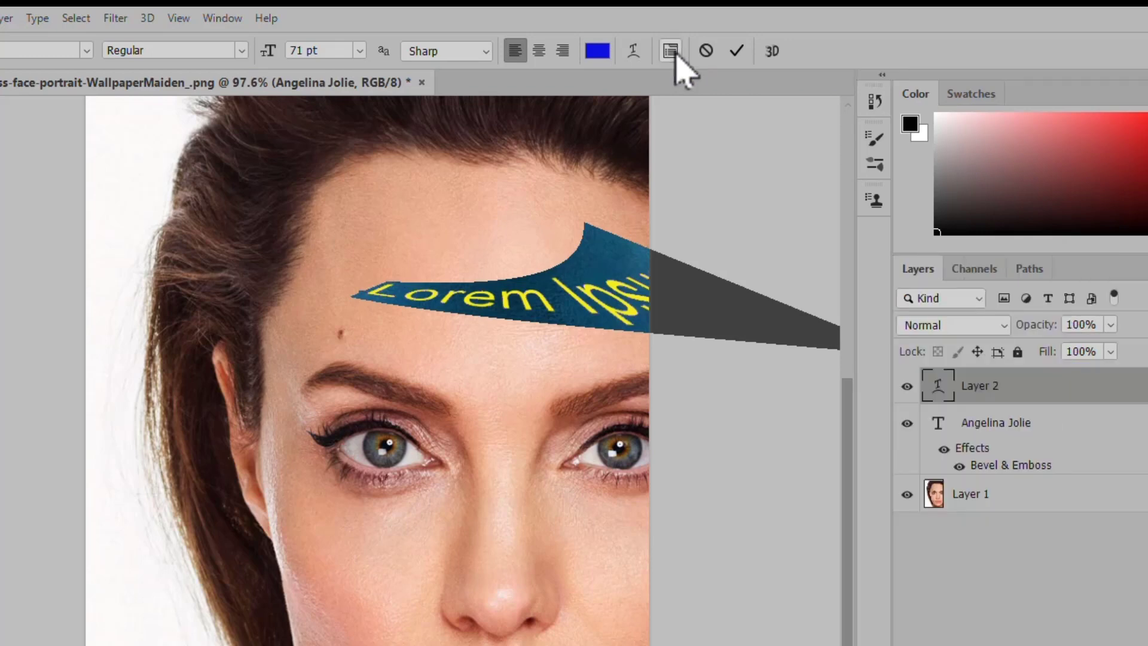
click(676, 57)
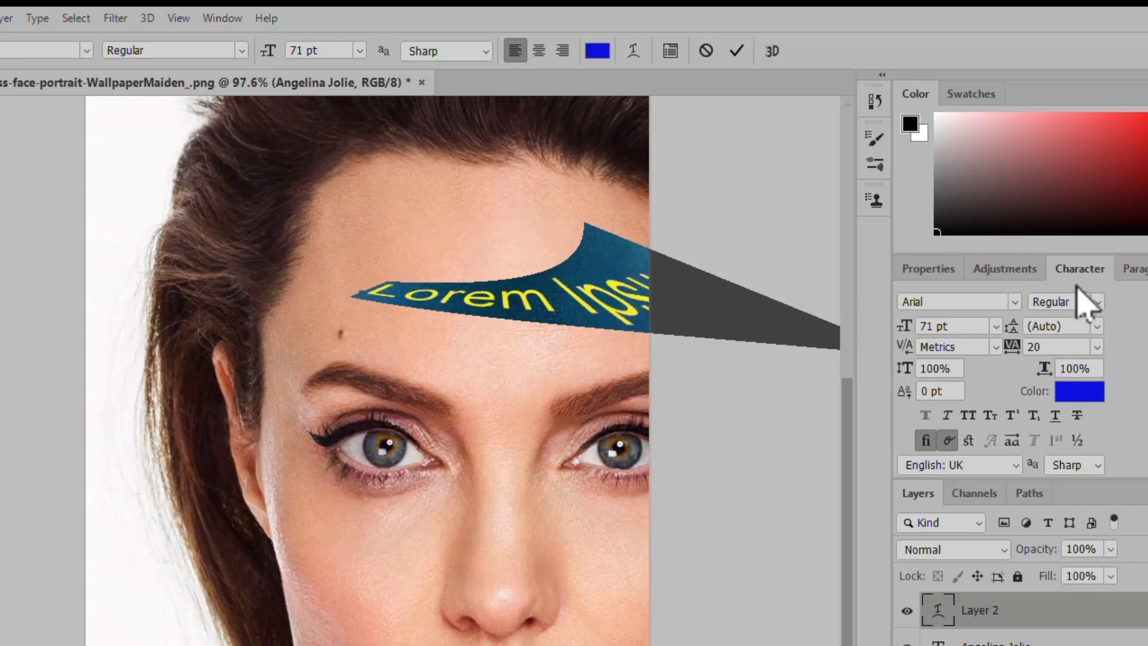
click(675, 57)
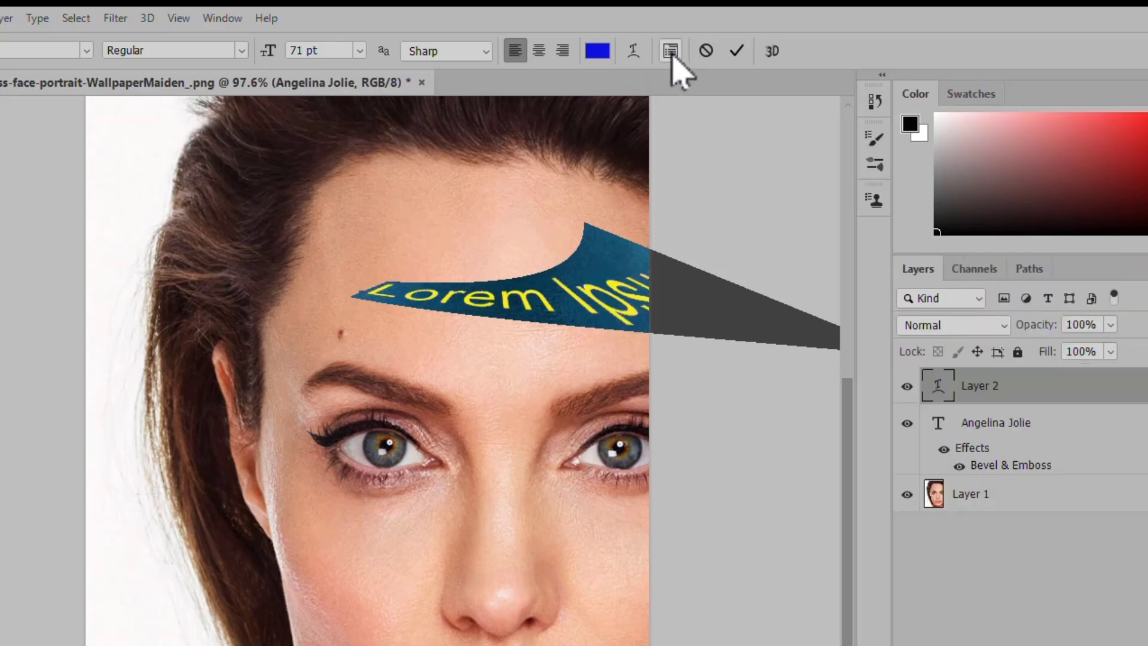
click(220, 20)
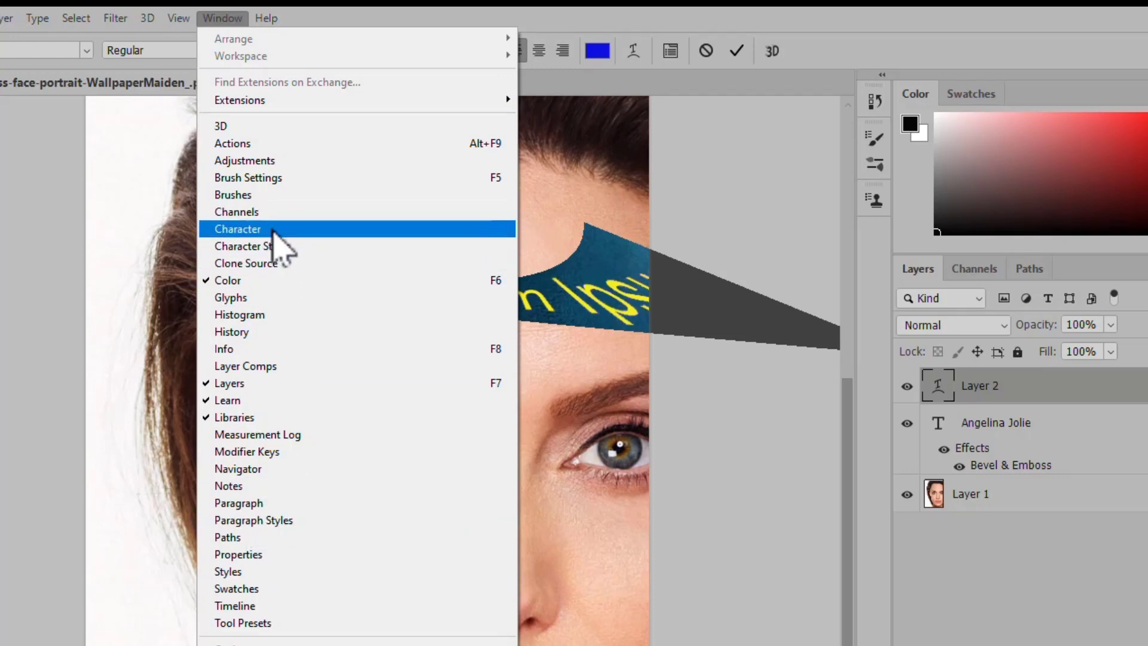
click(272, 229)
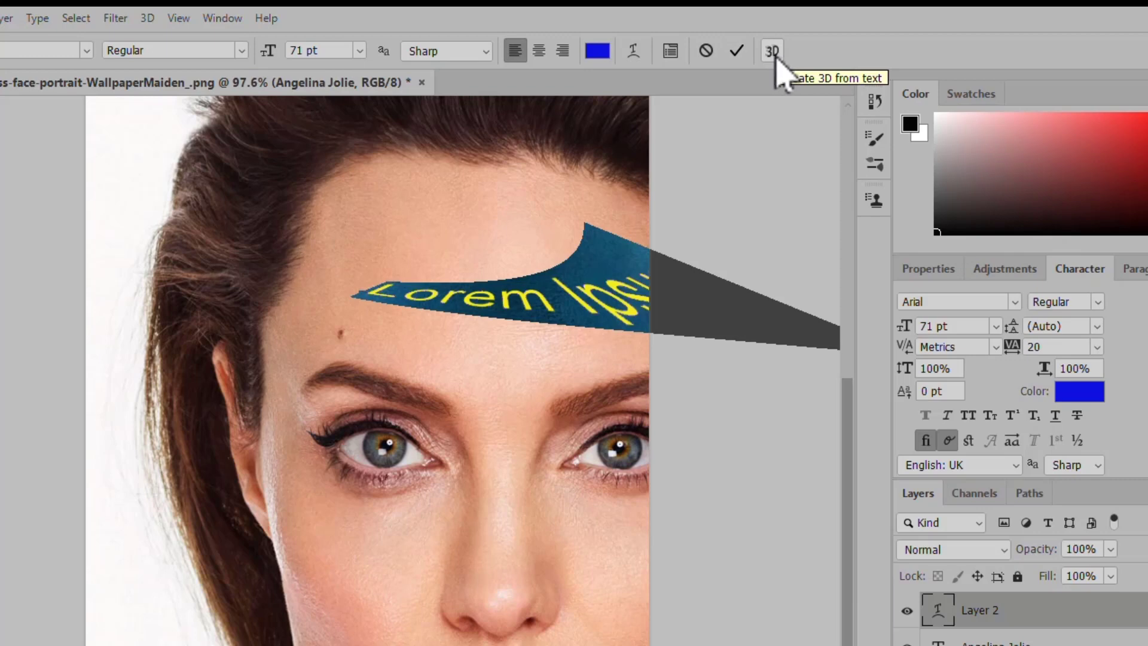
click(706, 52)
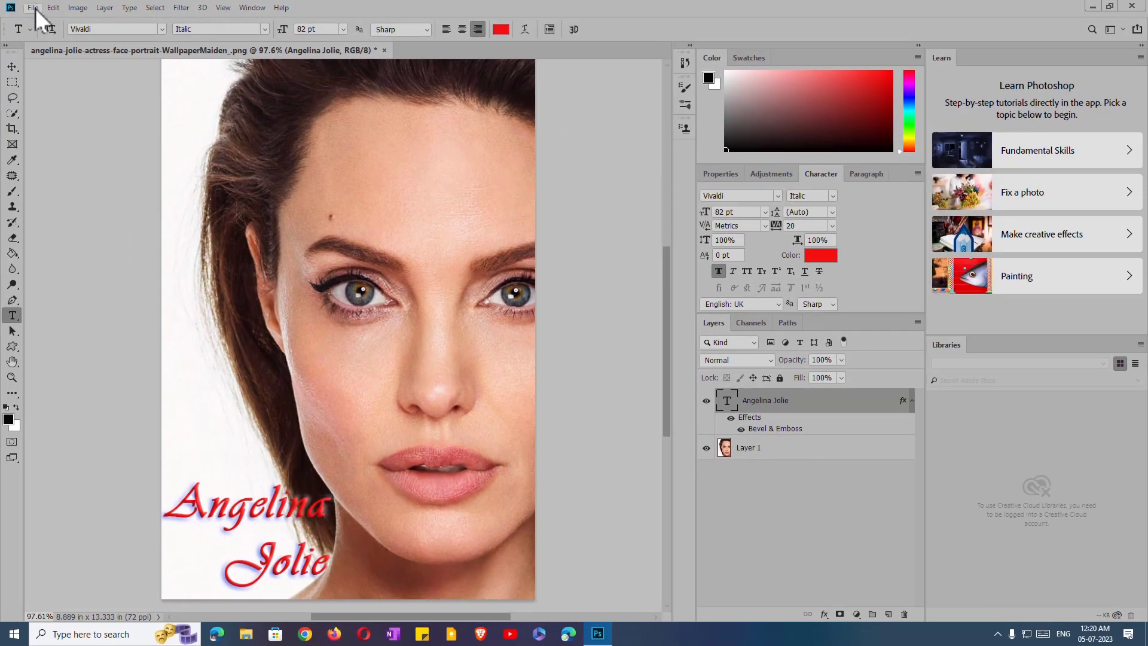
Create a new document from the Landscape, 4 x 6 photo preset, 6 x 4 in at 300 ppi with a white background
click(35, 9)
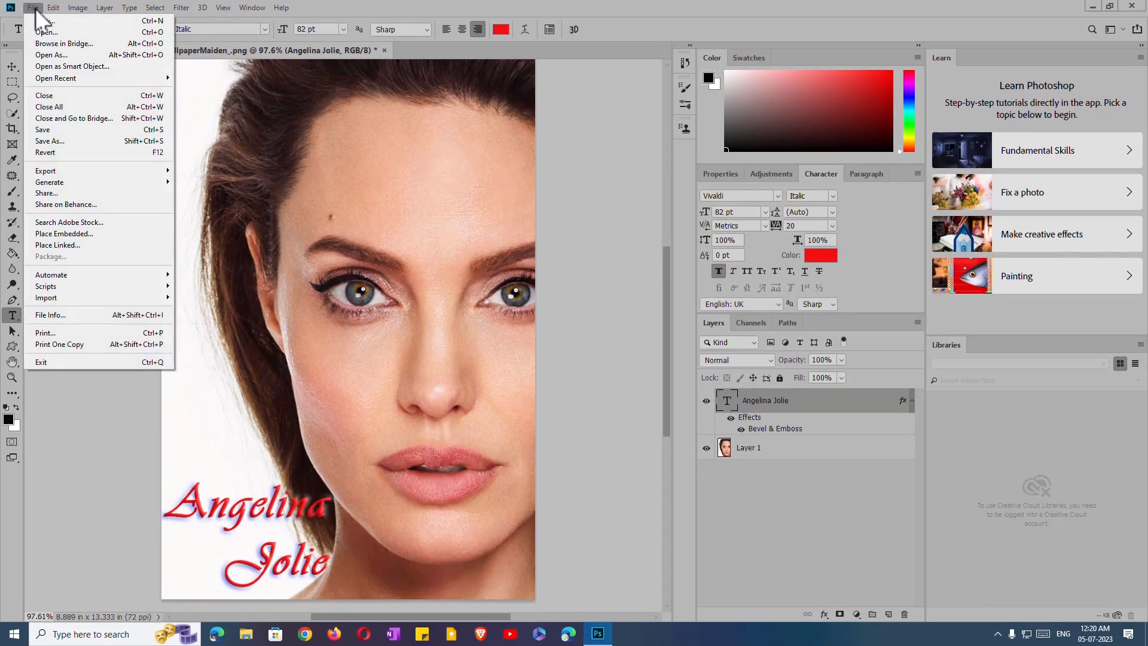
click(53, 21)
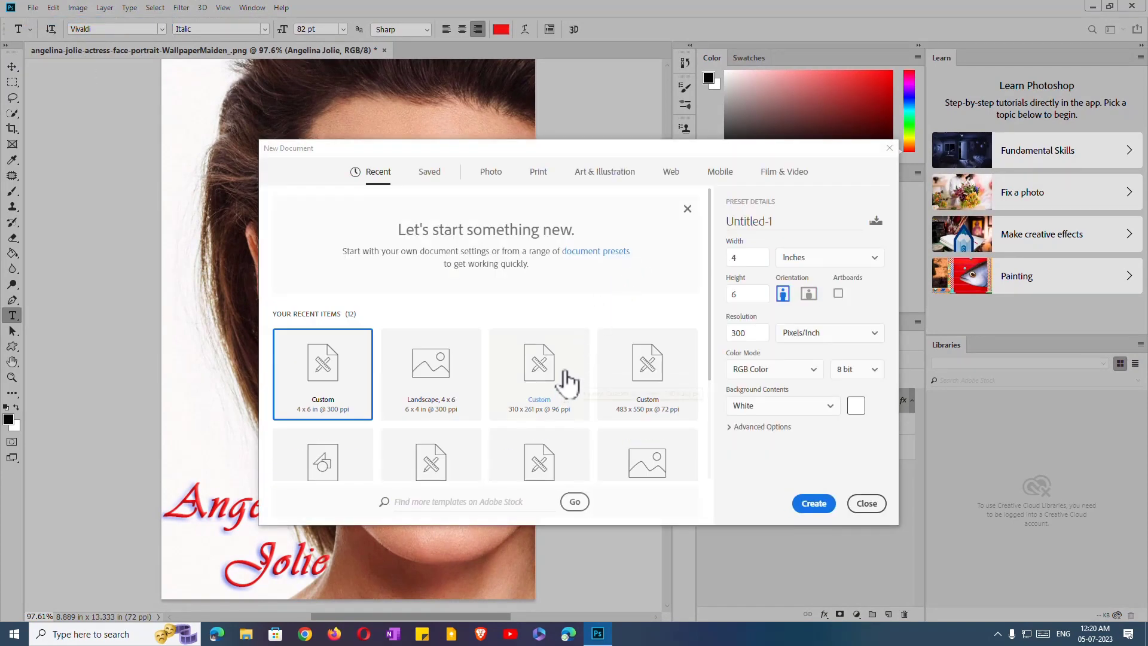
click(491, 173)
click(540, 274)
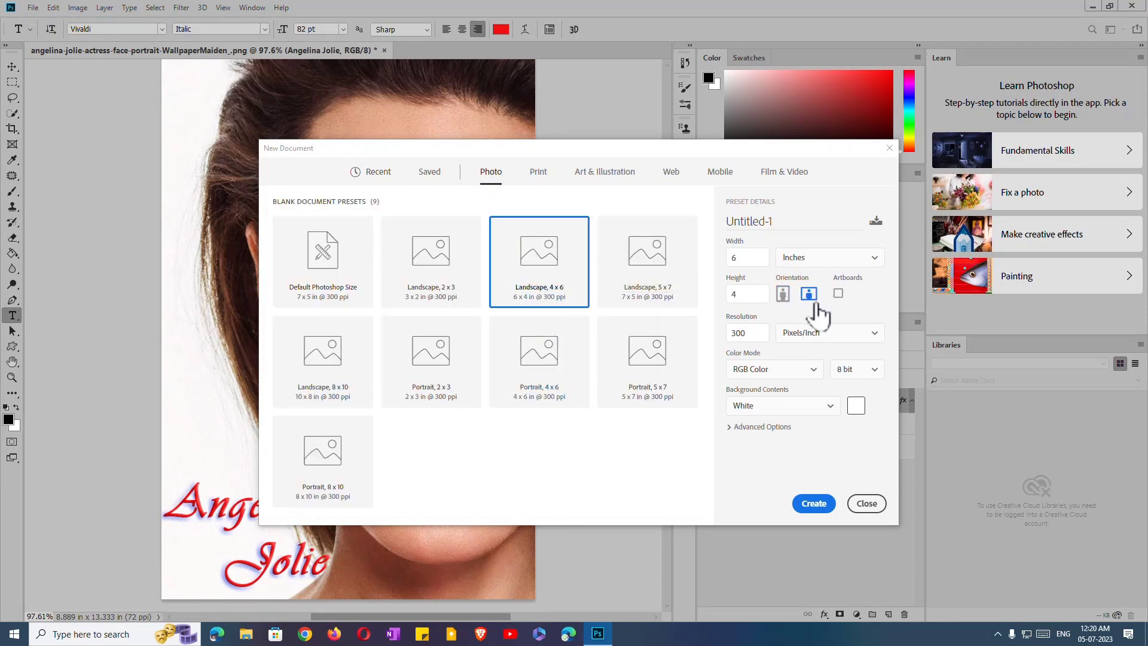
click(802, 503)
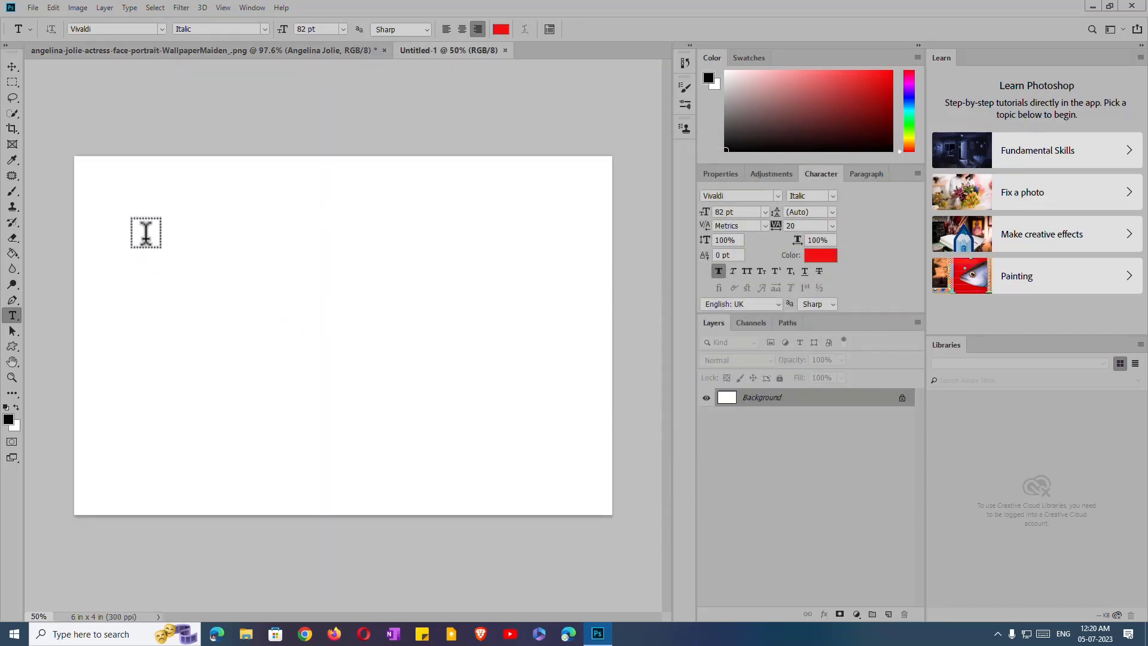
Place horizontal placeholder text in the upper part of the blank canvas and set its size to 38 pt
click(201, 276)
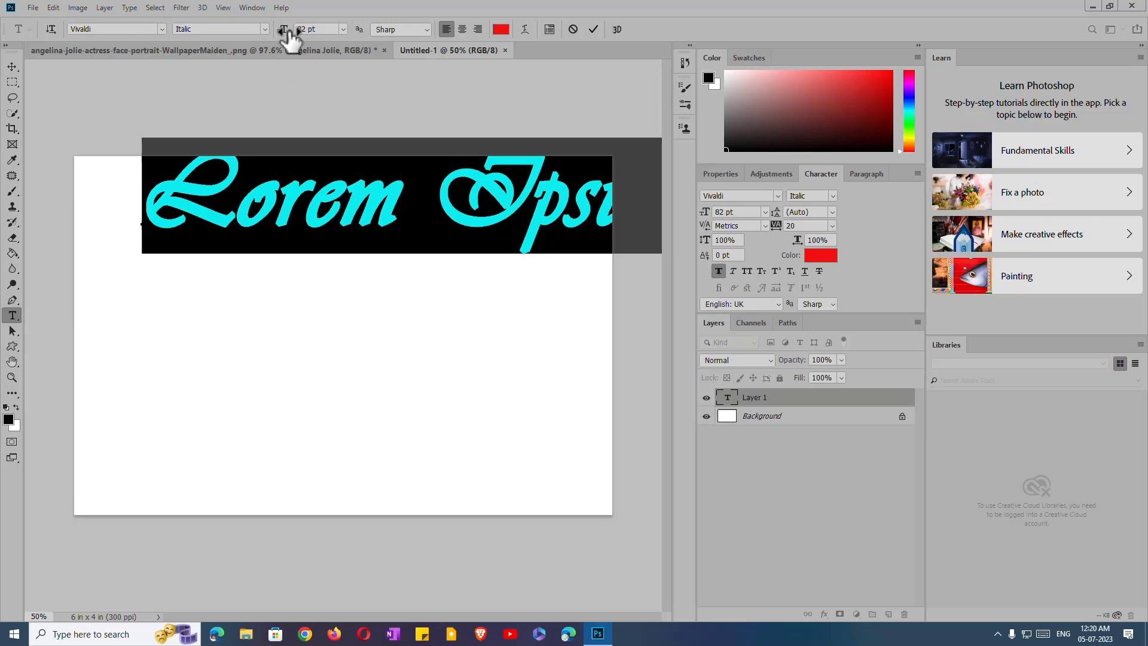
drag(289, 35, 261, 38)
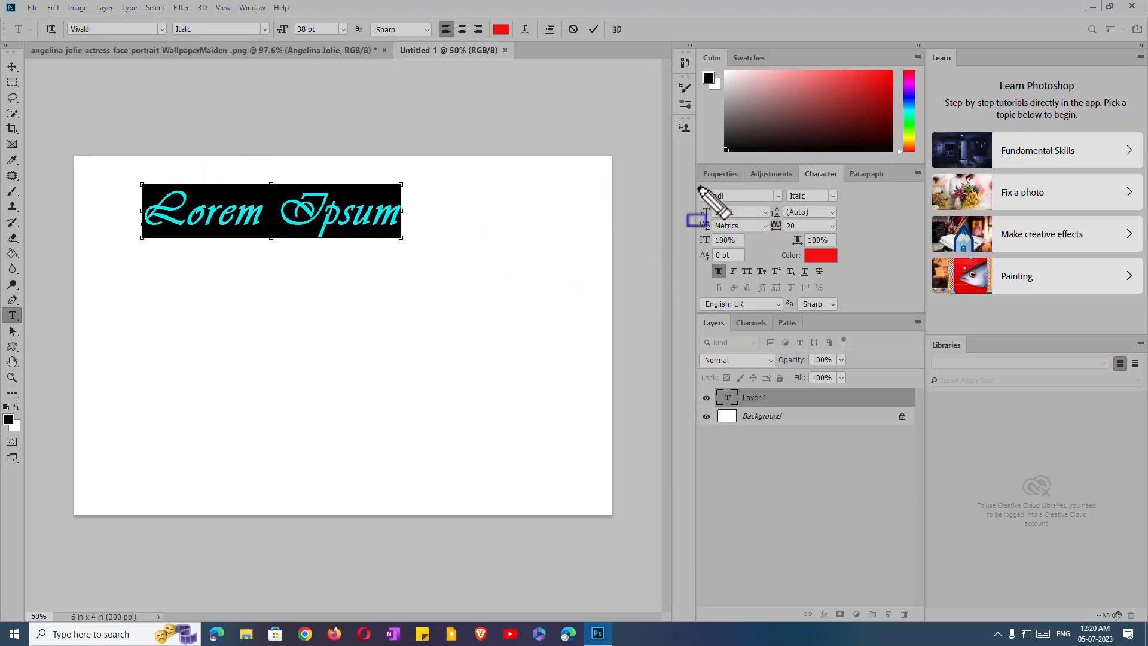
Examine where the type settings are found: the Character panel, type layer properties, tool options and Paragraph panel
mouse_move(699, 186)
mouse_down()
mouse_move(741, 287)
mouse_move(859, 282)
mouse_up()
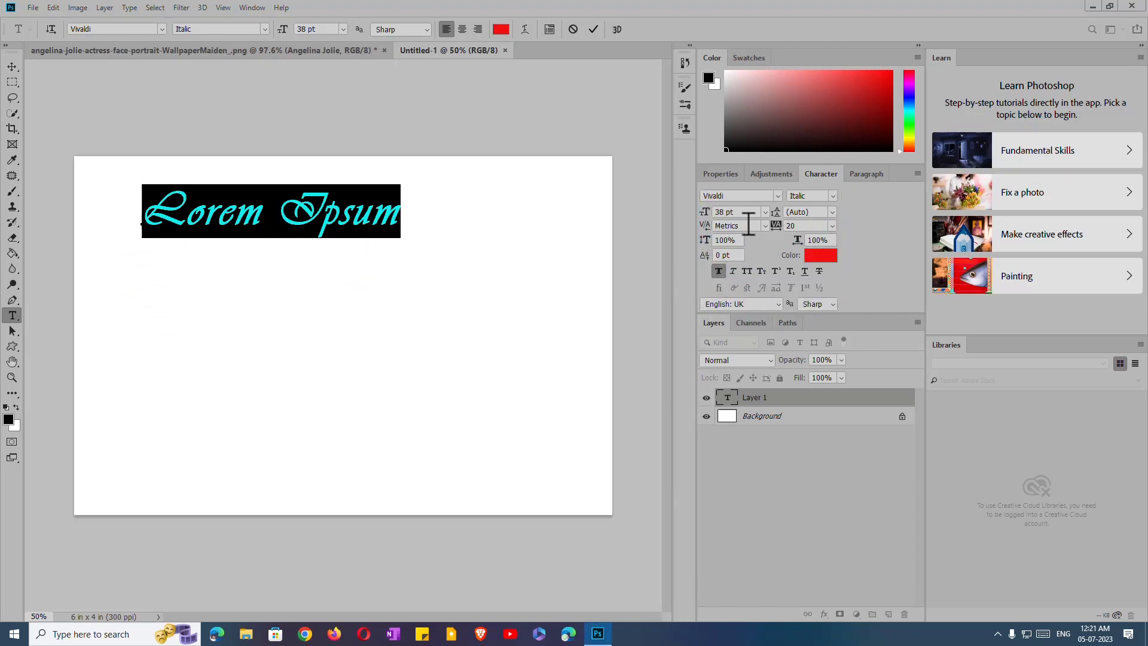
click(725, 175)
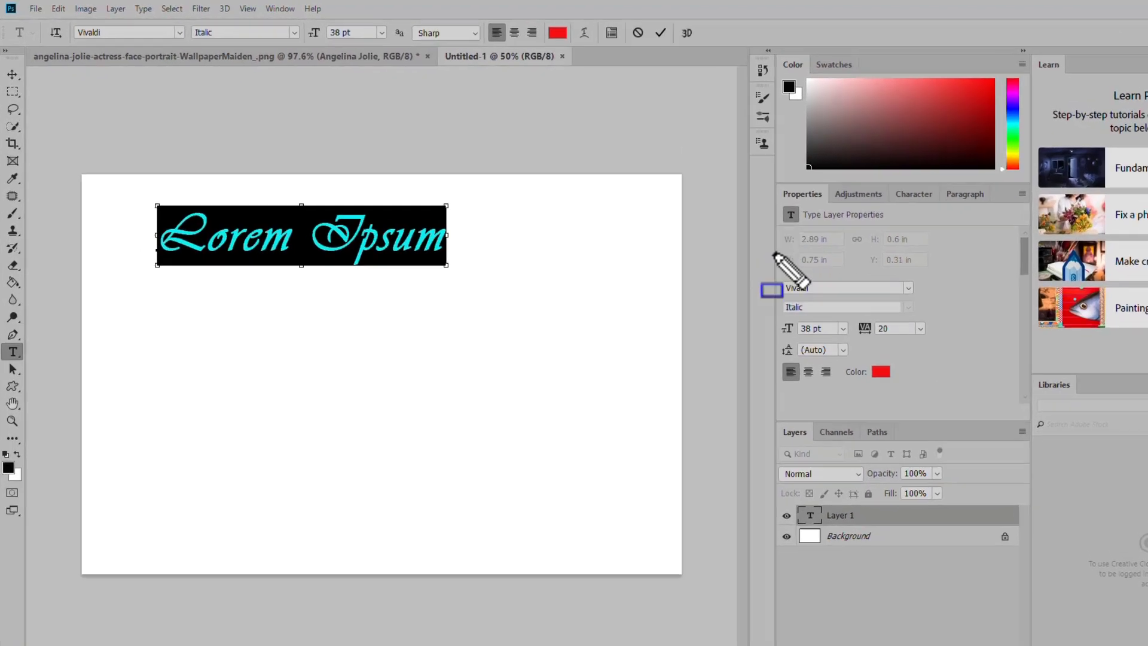
drag(696, 221, 845, 358)
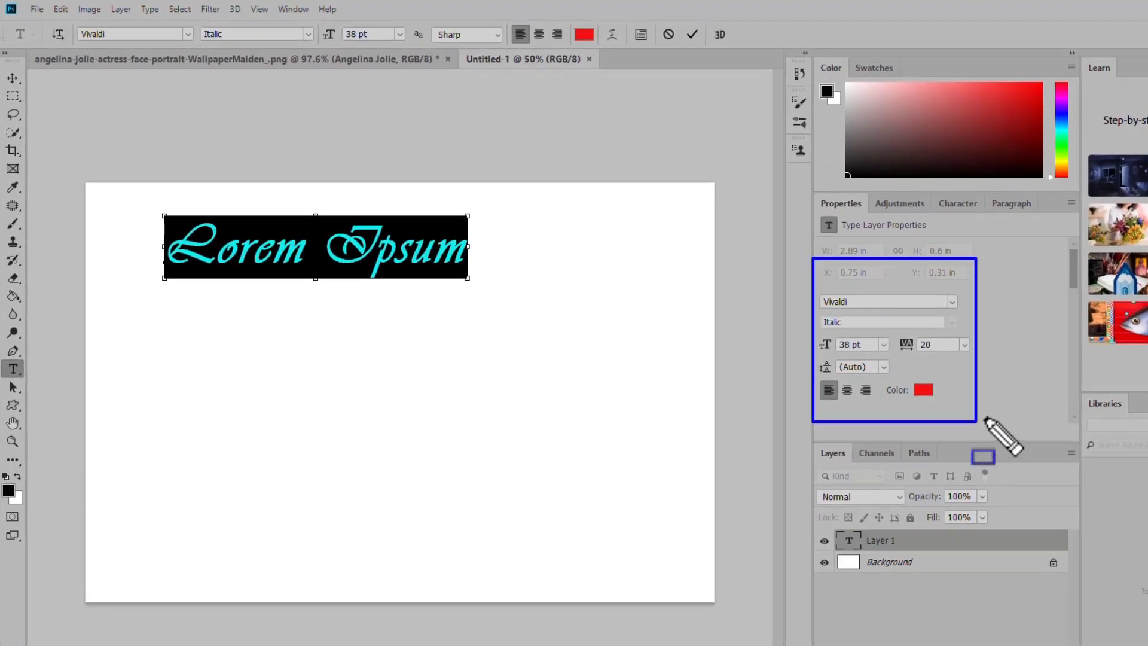
drag(985, 419, 1000, 411)
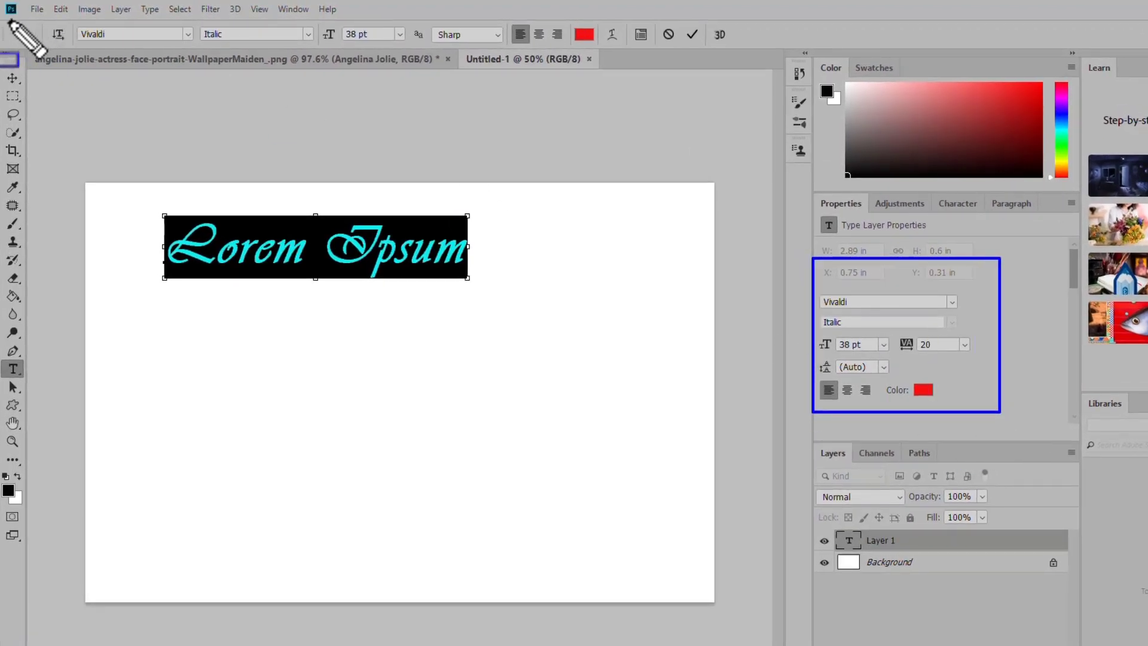
mouse_move(9, 21)
mouse_down()
mouse_move(777, 43)
mouse_move(744, 44)
mouse_up()
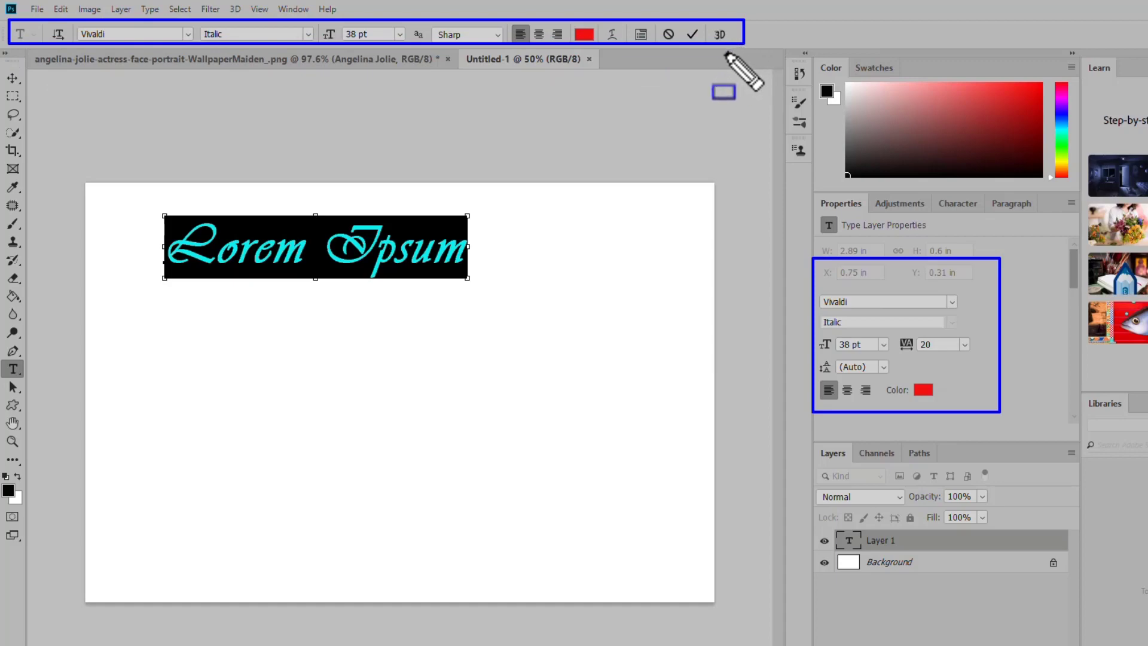
key(Escape)
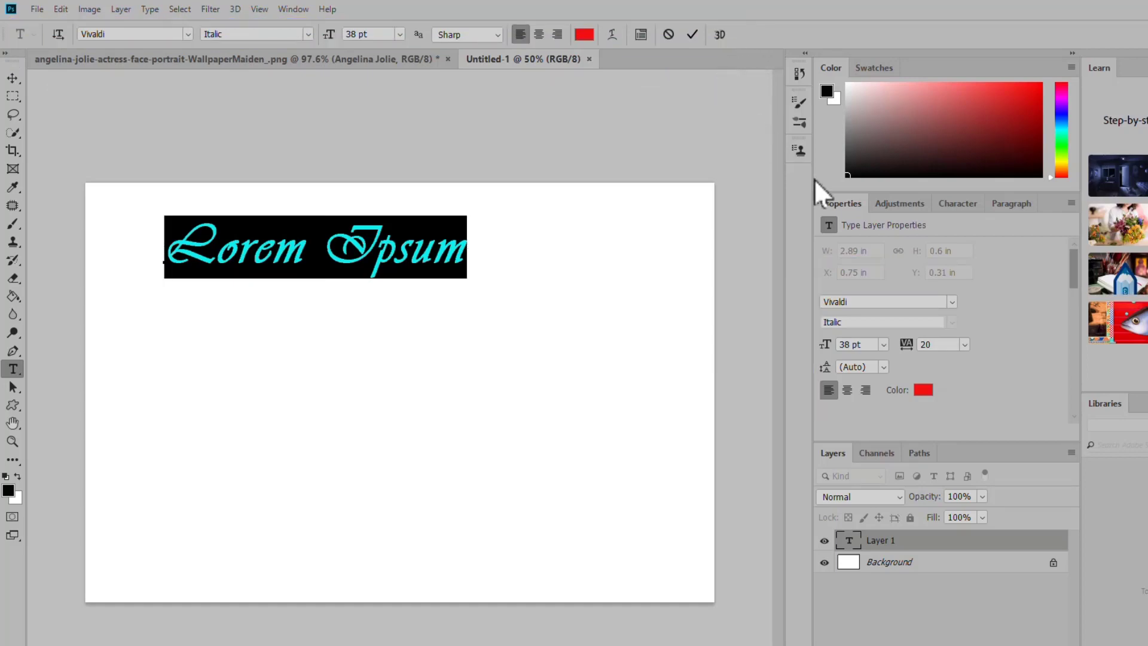
click(956, 203)
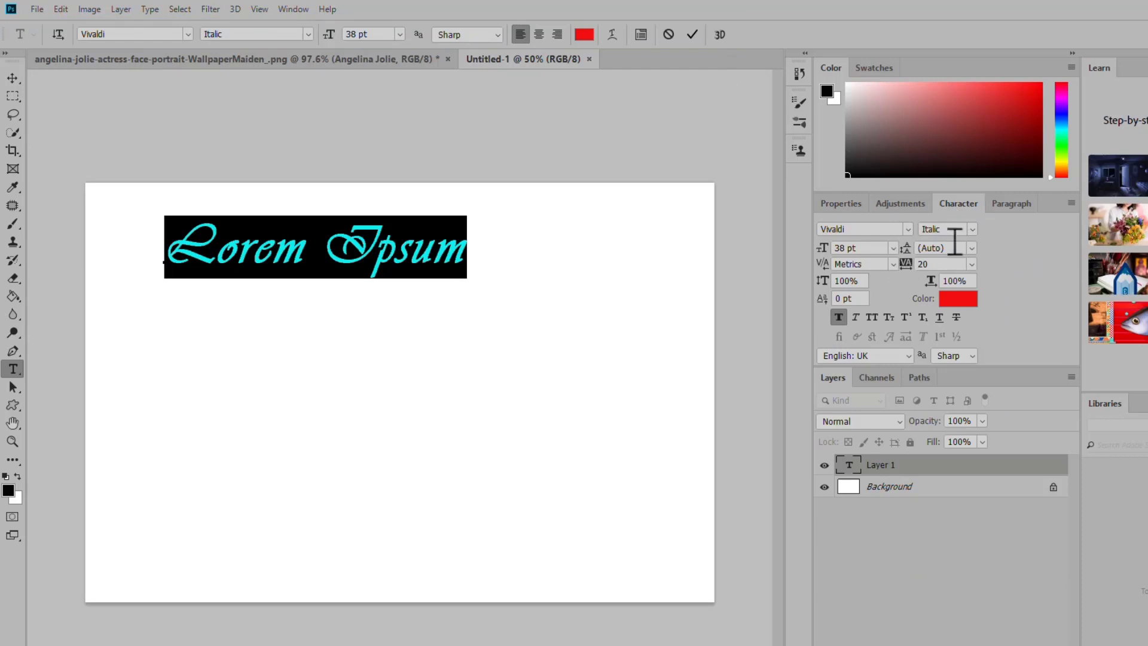
click(1007, 206)
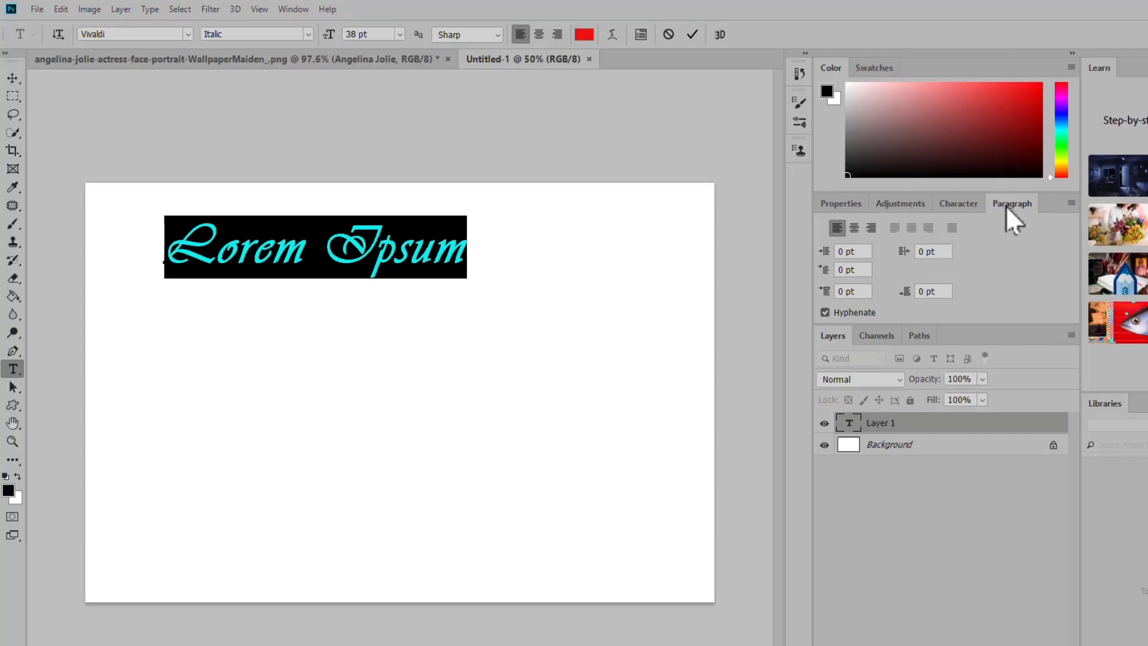
Review the available type tools, keep the Horizontal Type Tool, and discard the uncommitted placeholder text
right_click(15, 376)
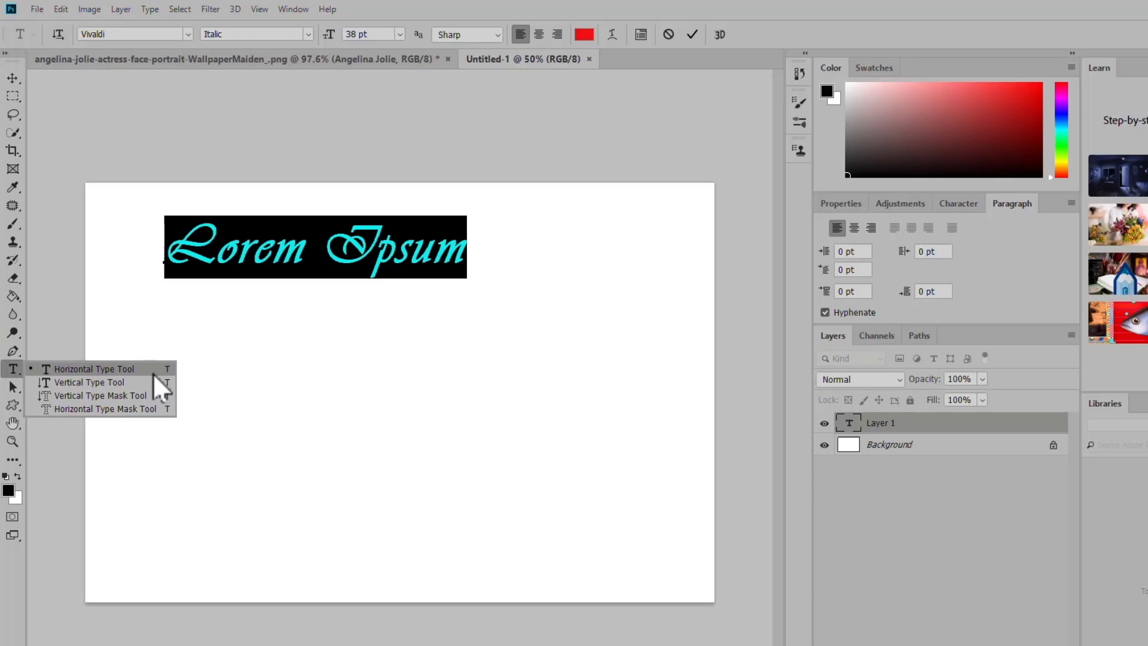
click(89, 369)
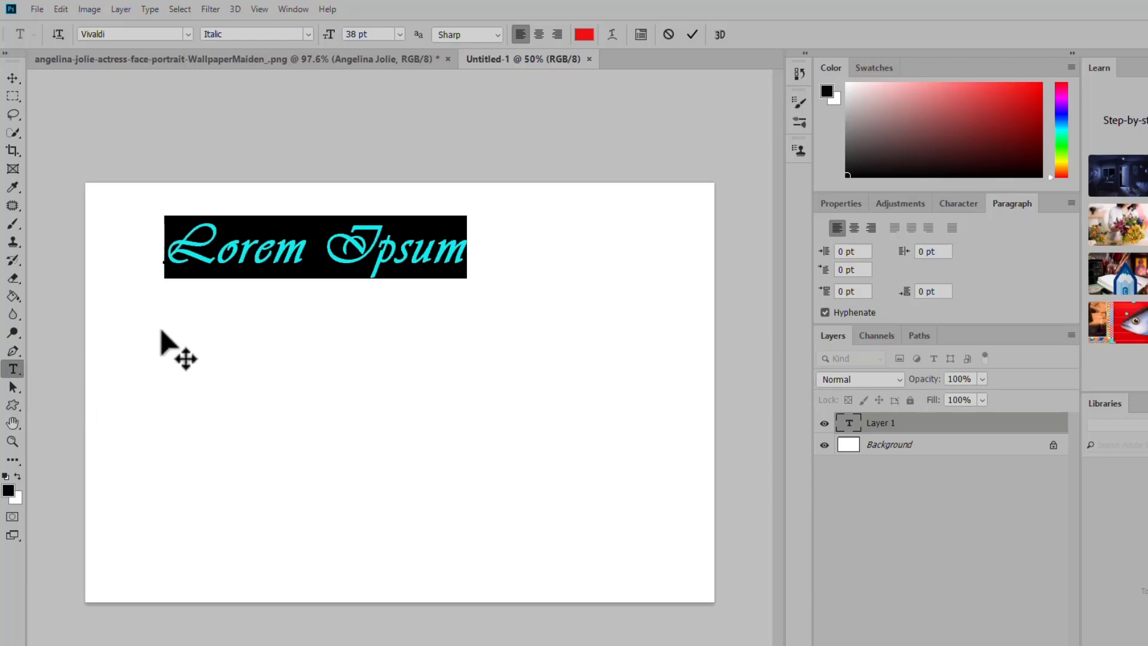
click(265, 250)
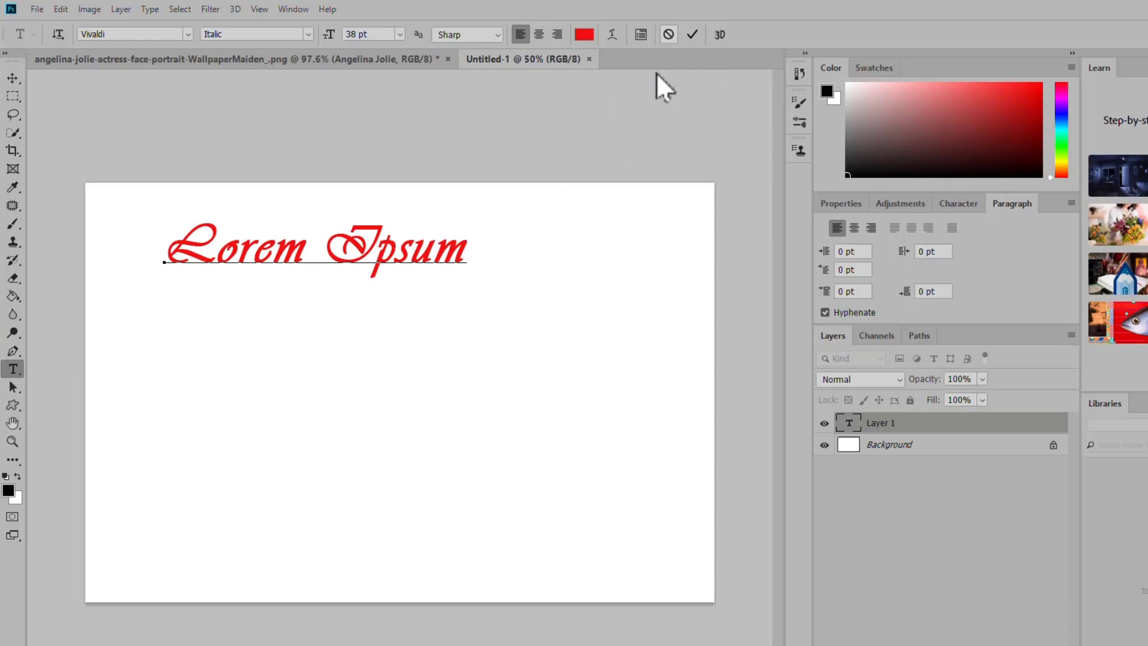
key(Escape)
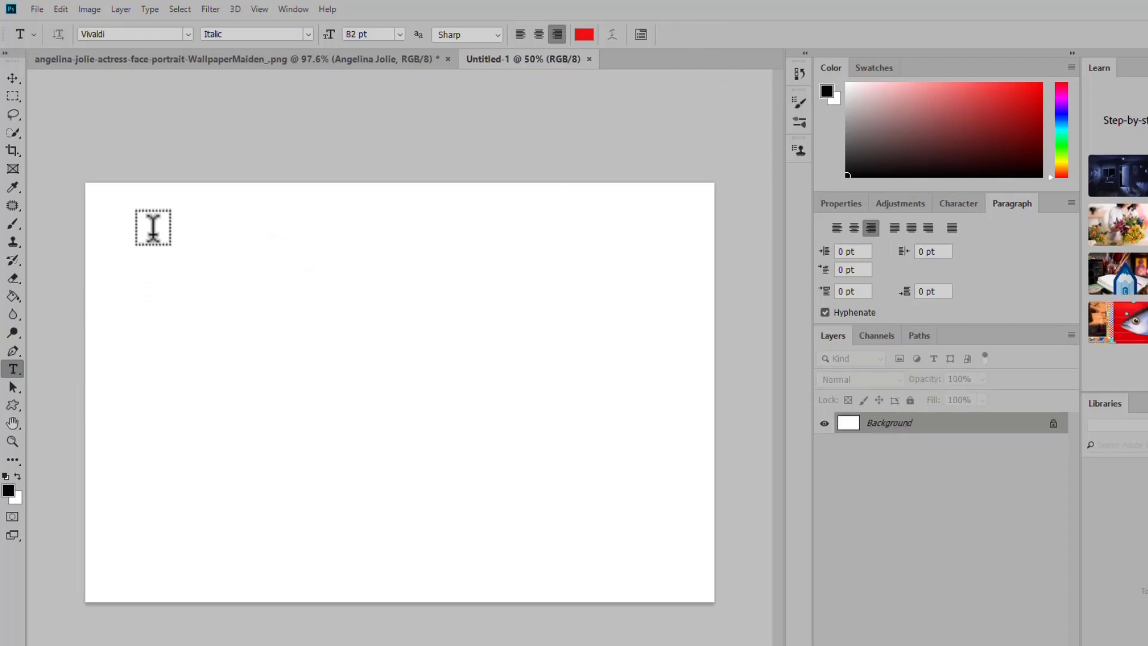
Draw a large paragraph text box across the canvas to examine the Paragraph settings, and discard it
drag(153, 235, 555, 534)
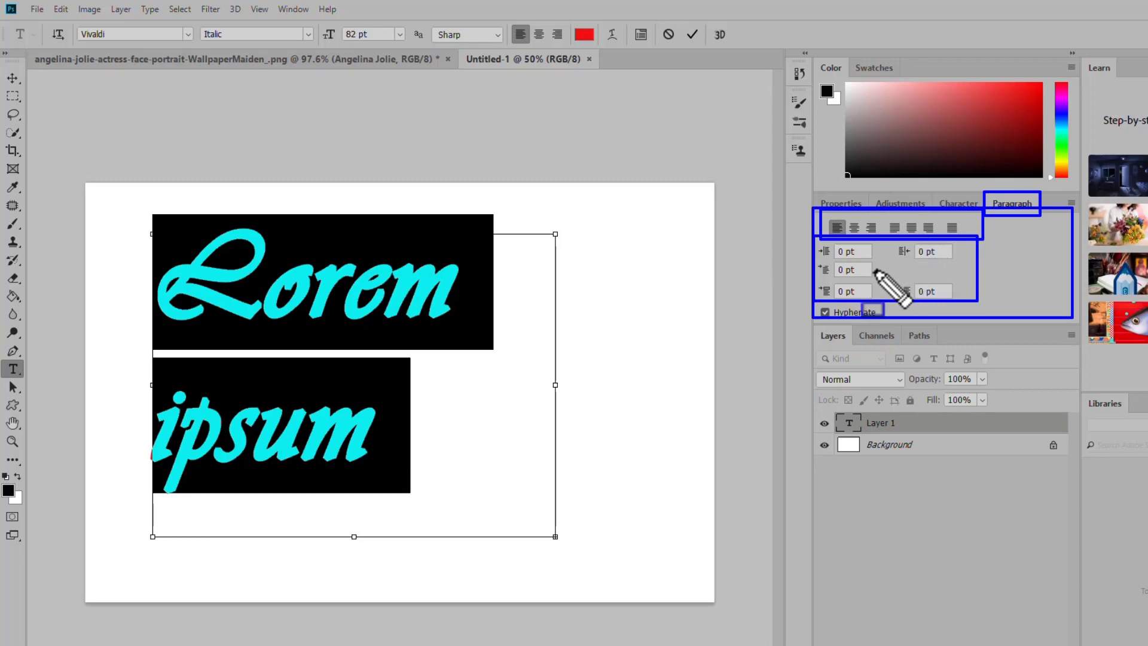
click(669, 34)
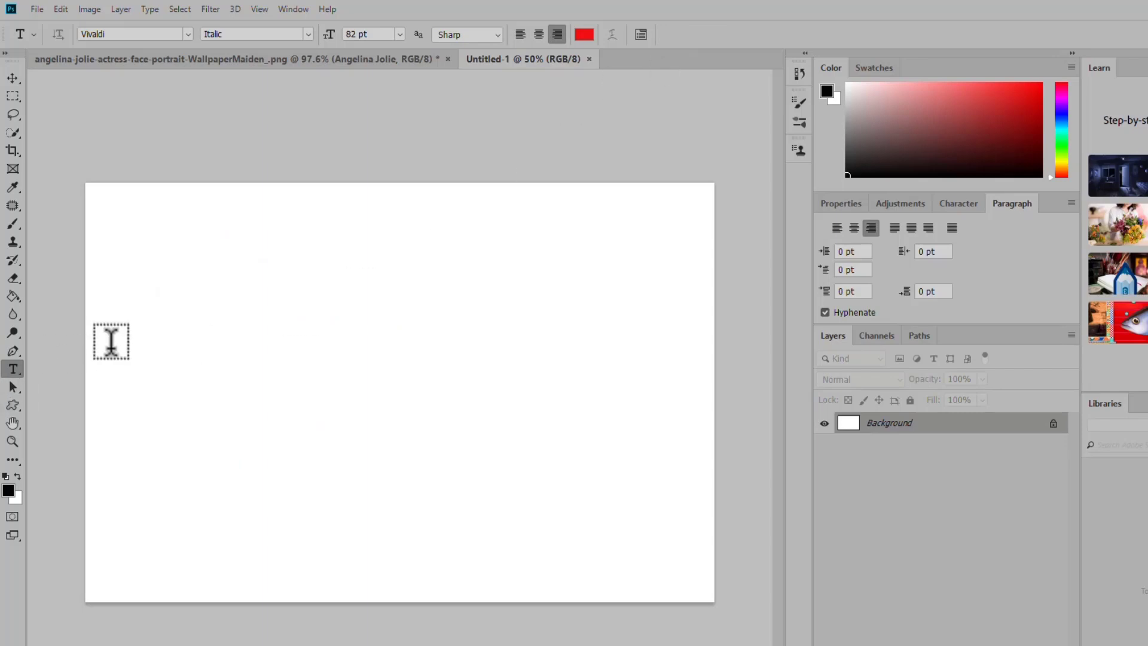
Place placeholder point text in the upper part of the canvas and break it into two lines before "Ipsum"
click(155, 276)
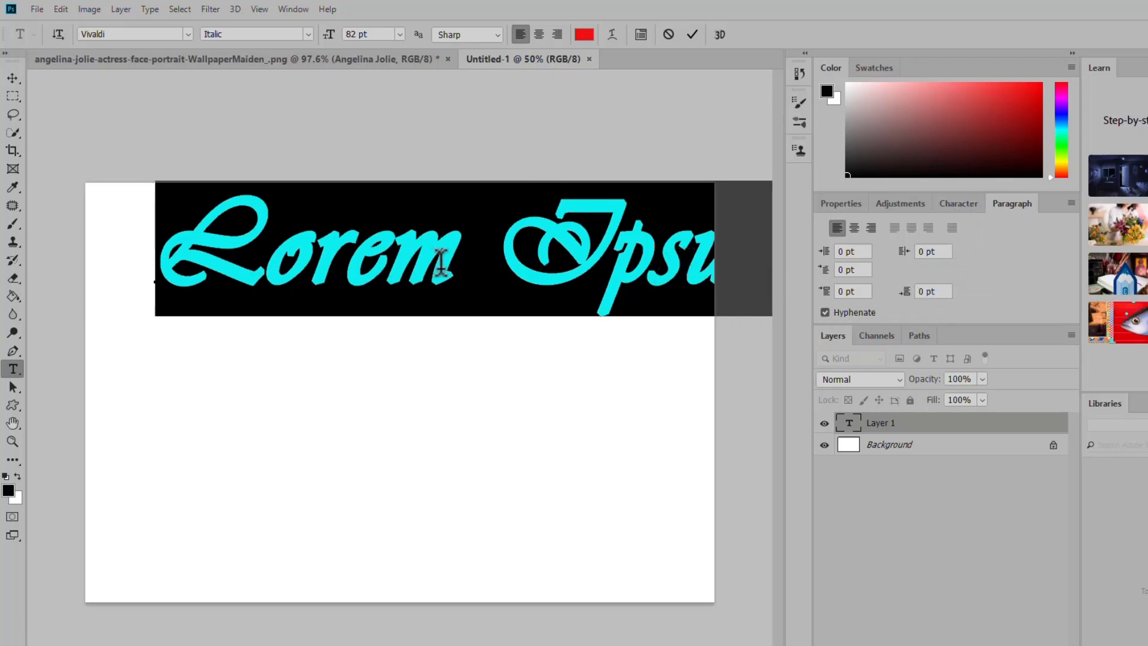
click(507, 235)
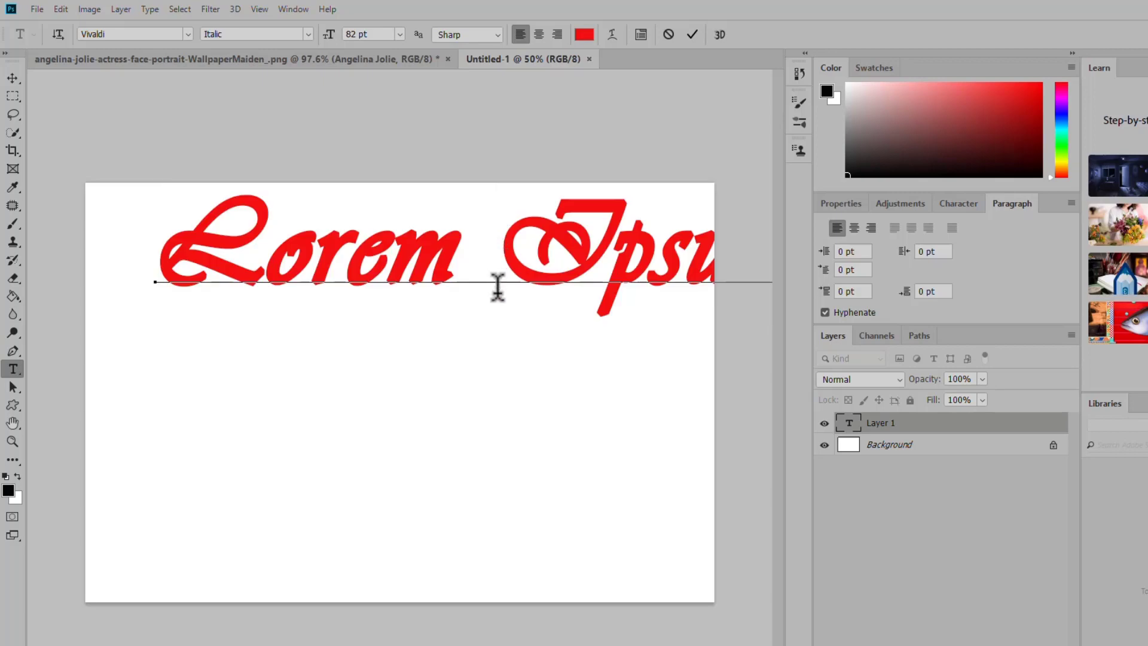
key(Return)
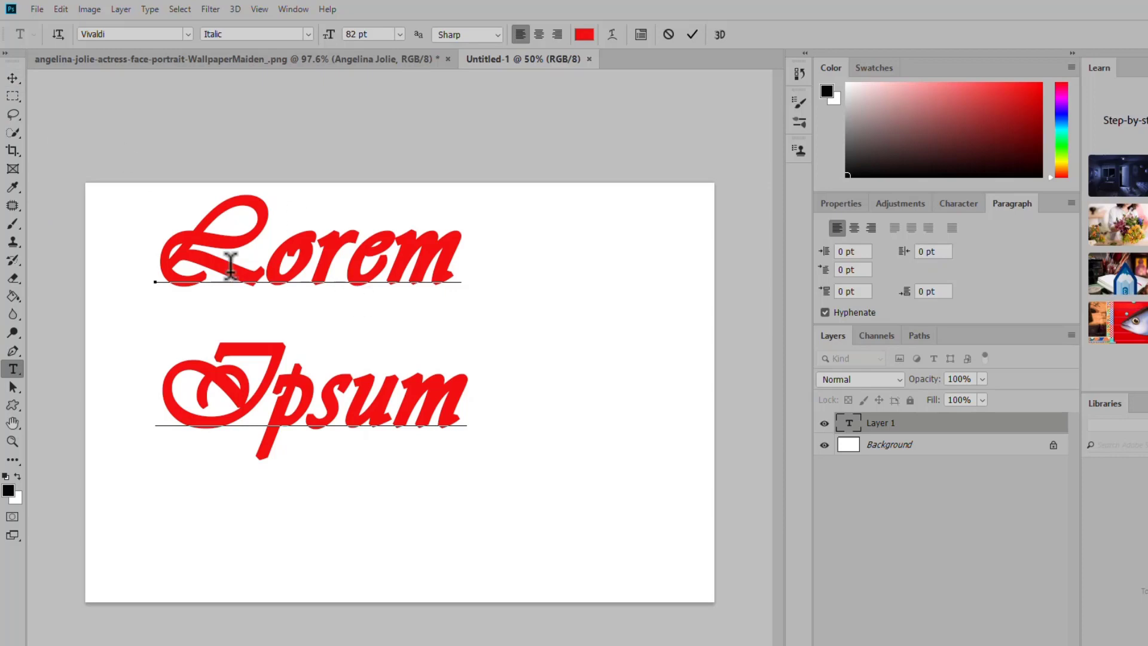
Replace the placeholder with "Photoshop Tutorial", one word per line, and commit the text
drag(170, 239, 453, 418)
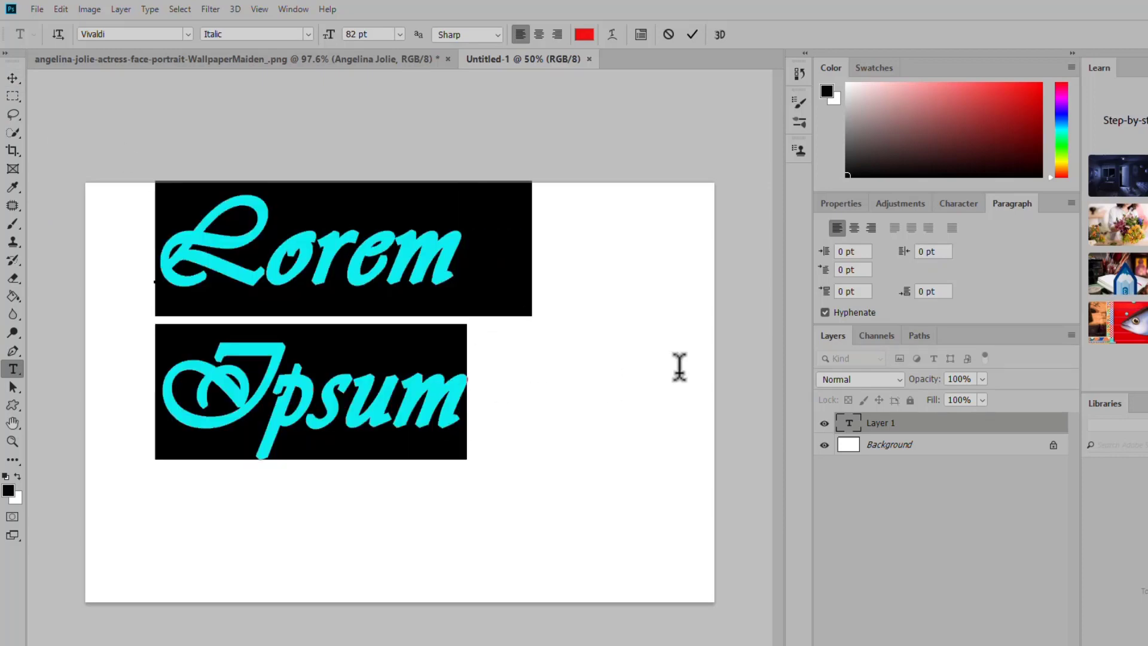
text(Photo)
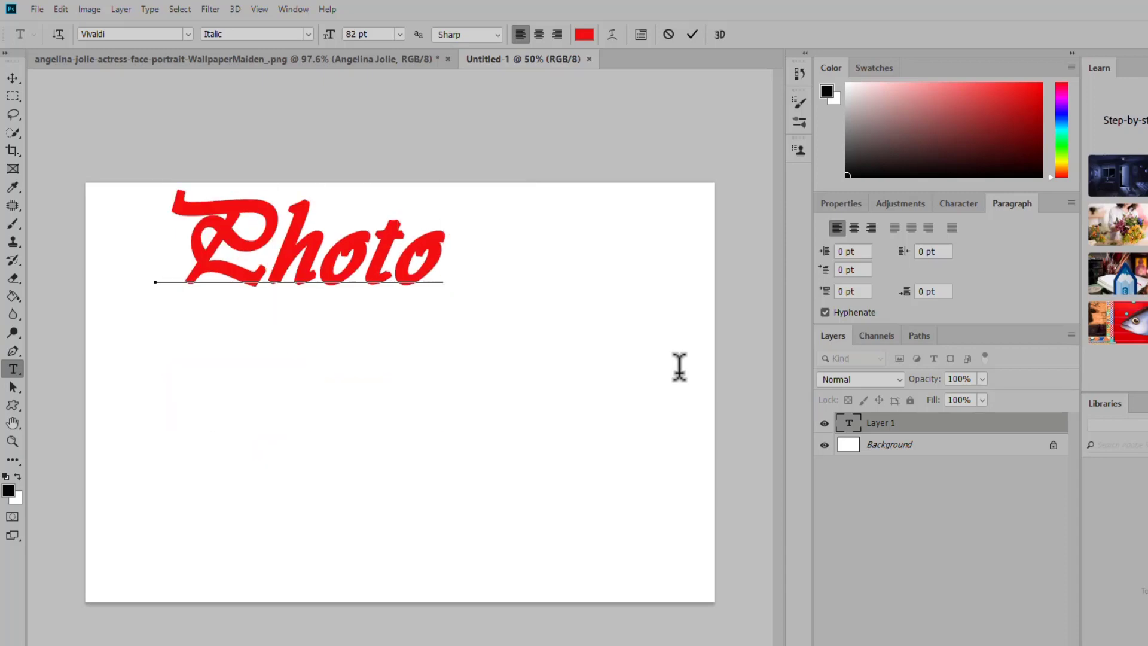
text(shop )
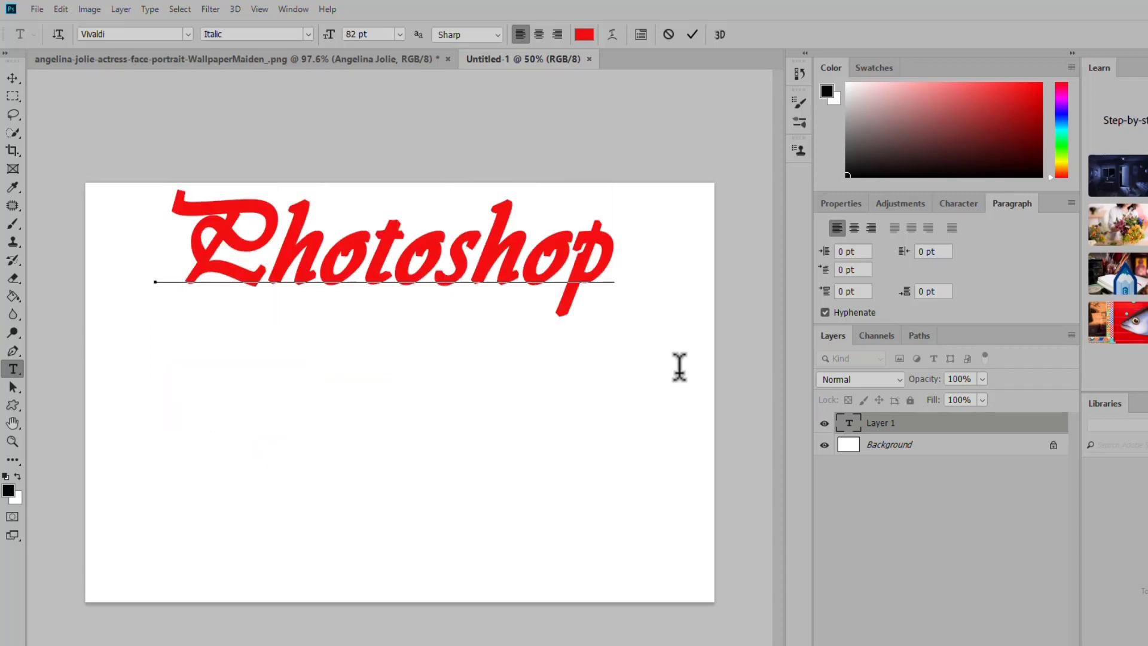
text(Tui)
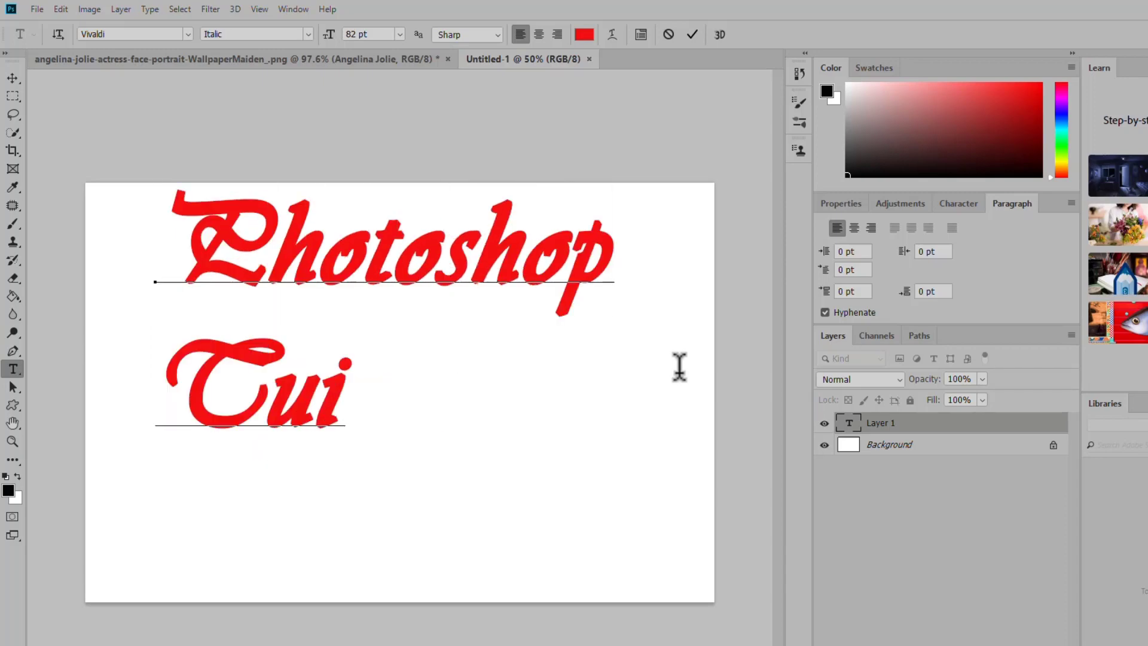
key(BackSpace)
text(torial)
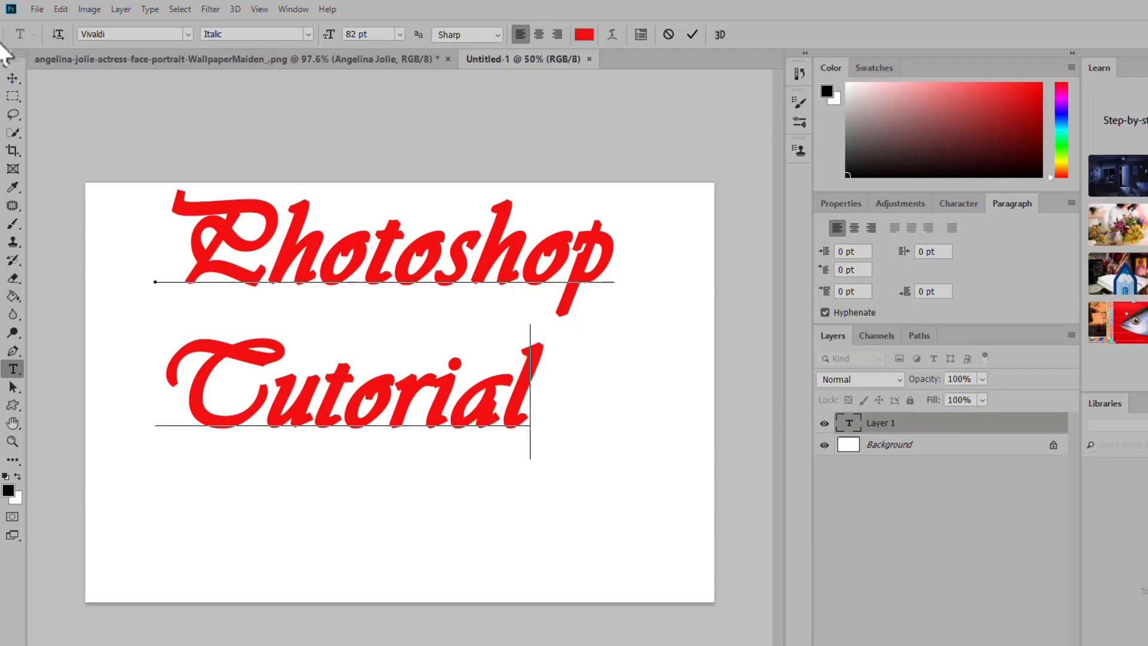
click(13, 80)
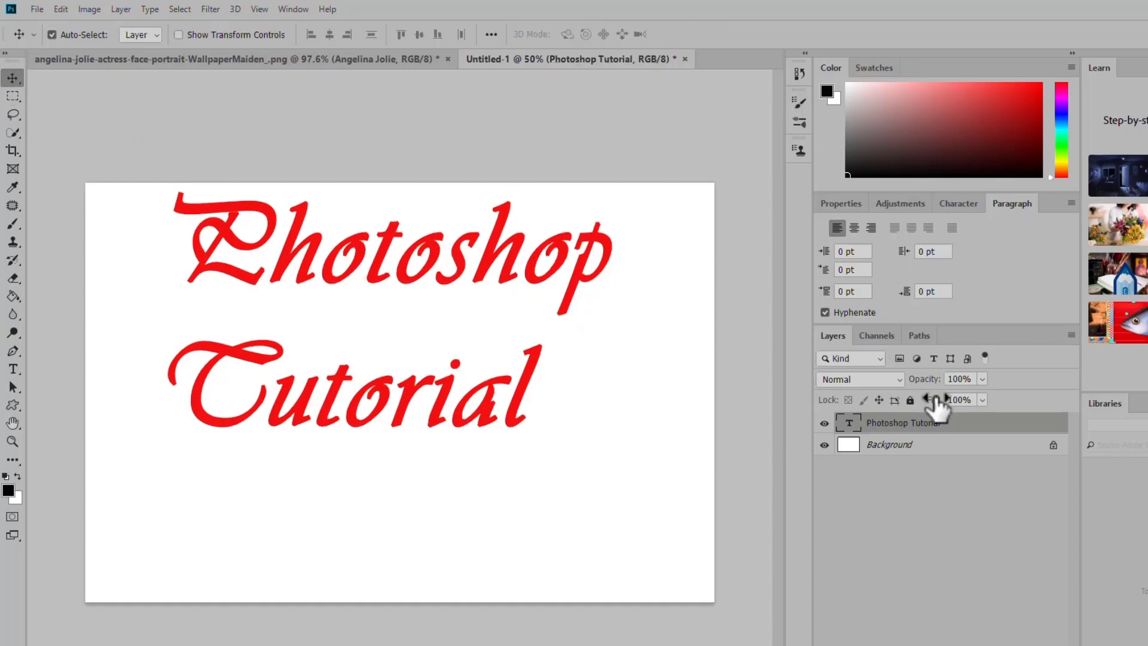
With the Photoshop Tutorial text layer selected, change its text colour to blue 2c11f2
click(882, 446)
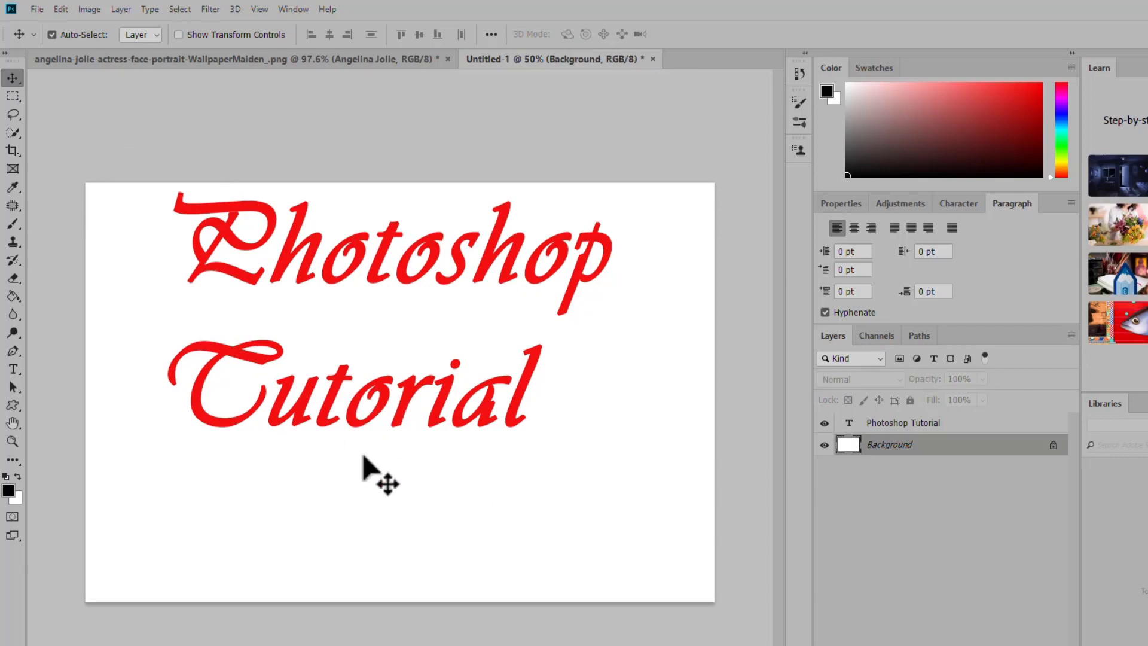
click(905, 424)
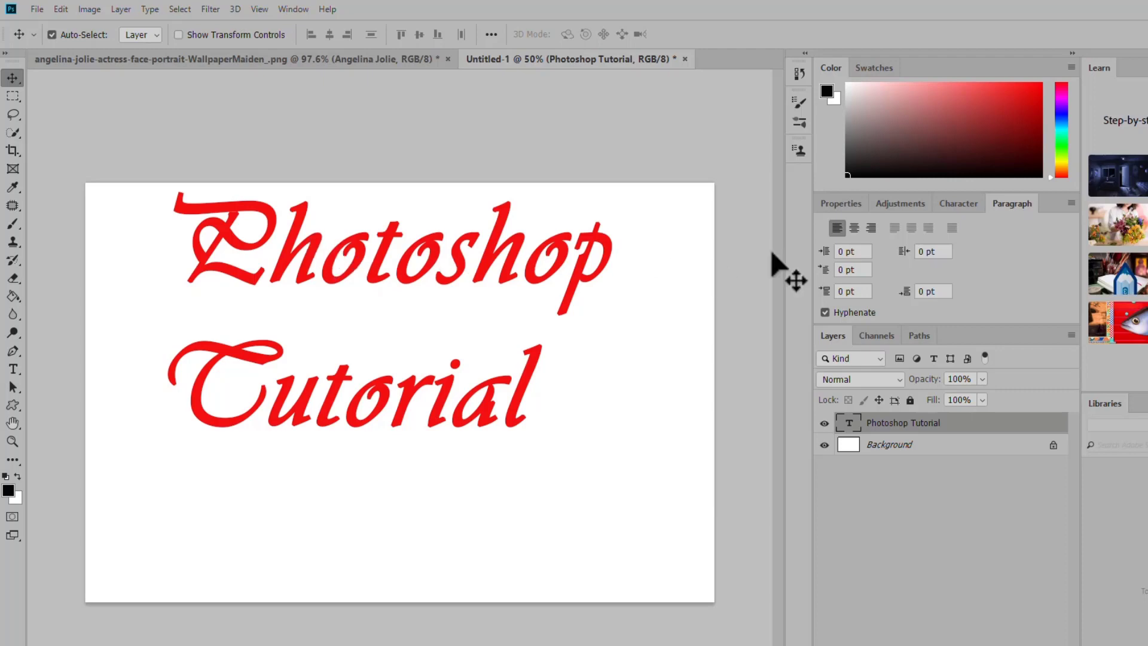
click(964, 203)
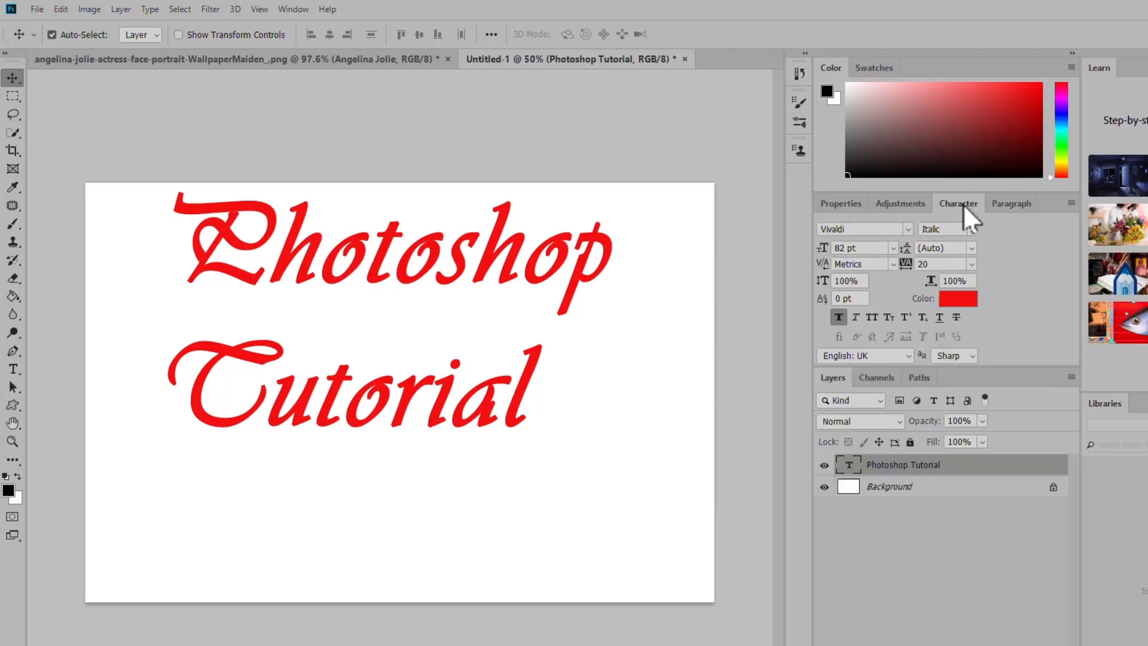
click(959, 299)
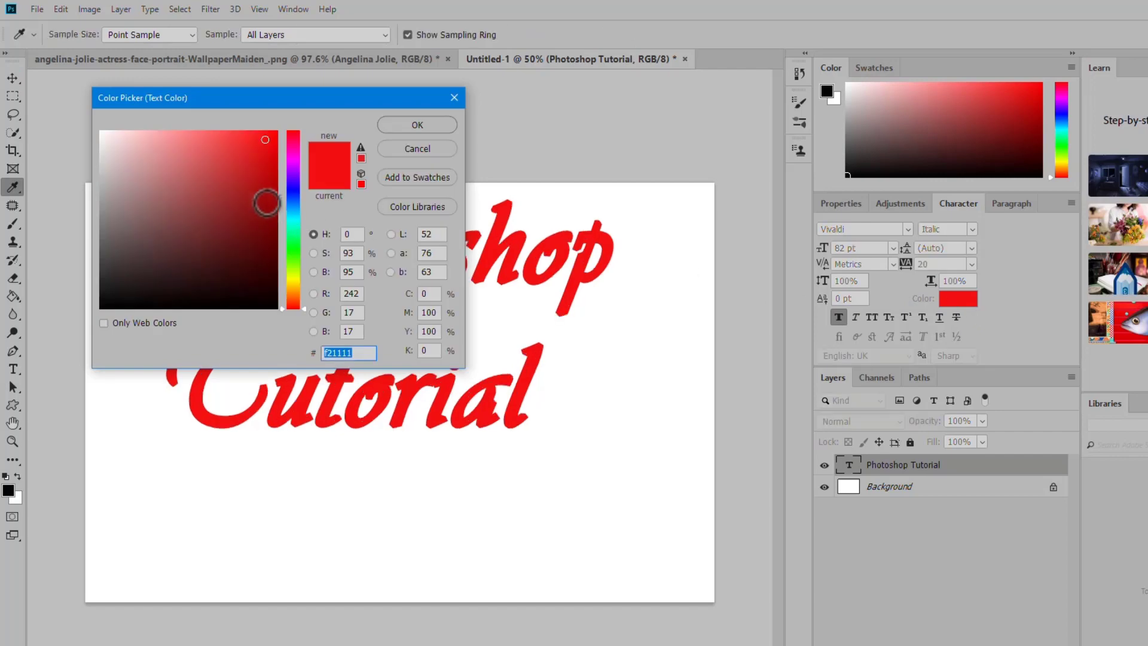
click(292, 186)
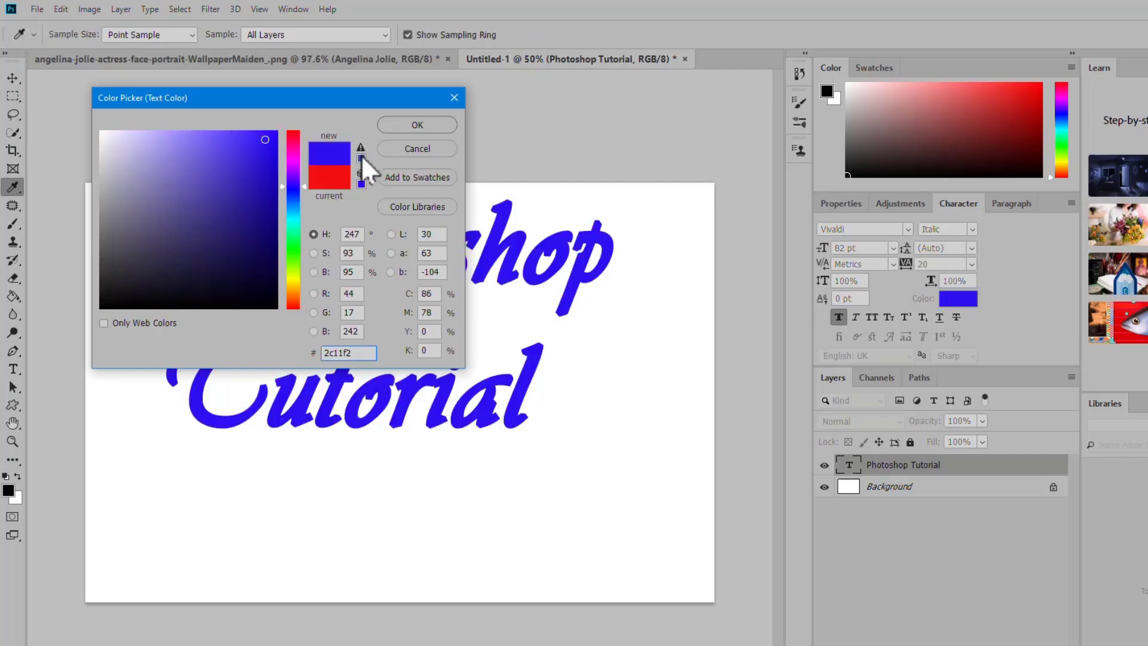
click(403, 125)
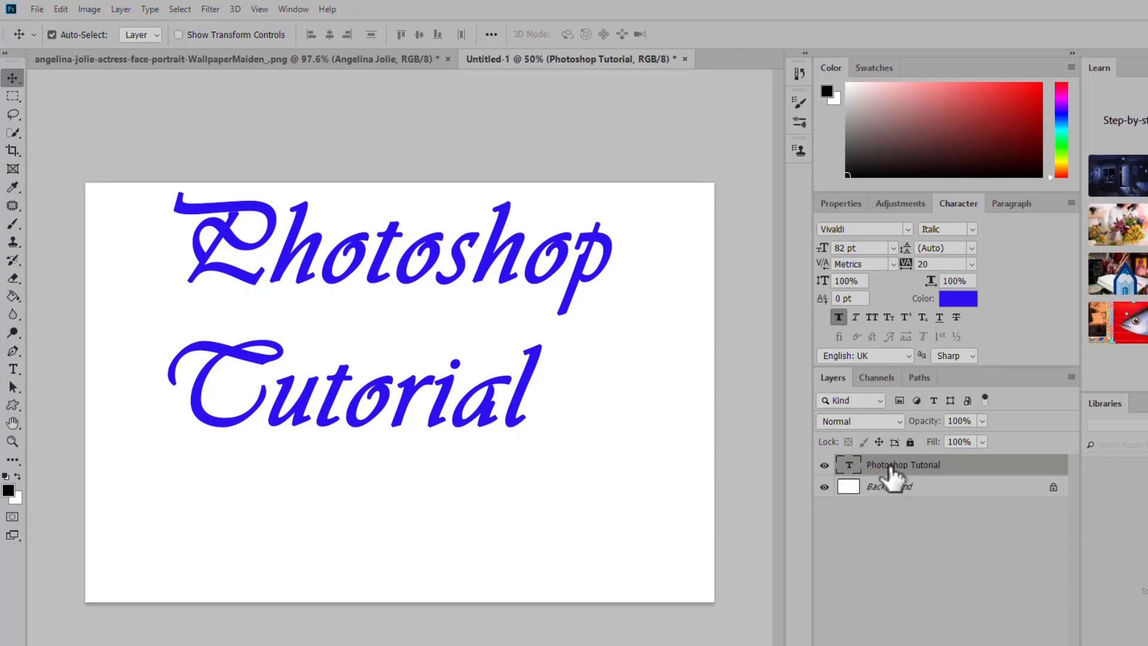
Set the text's font to Eras Bold ITC in the Regular style and its size to 59 pt
click(908, 229)
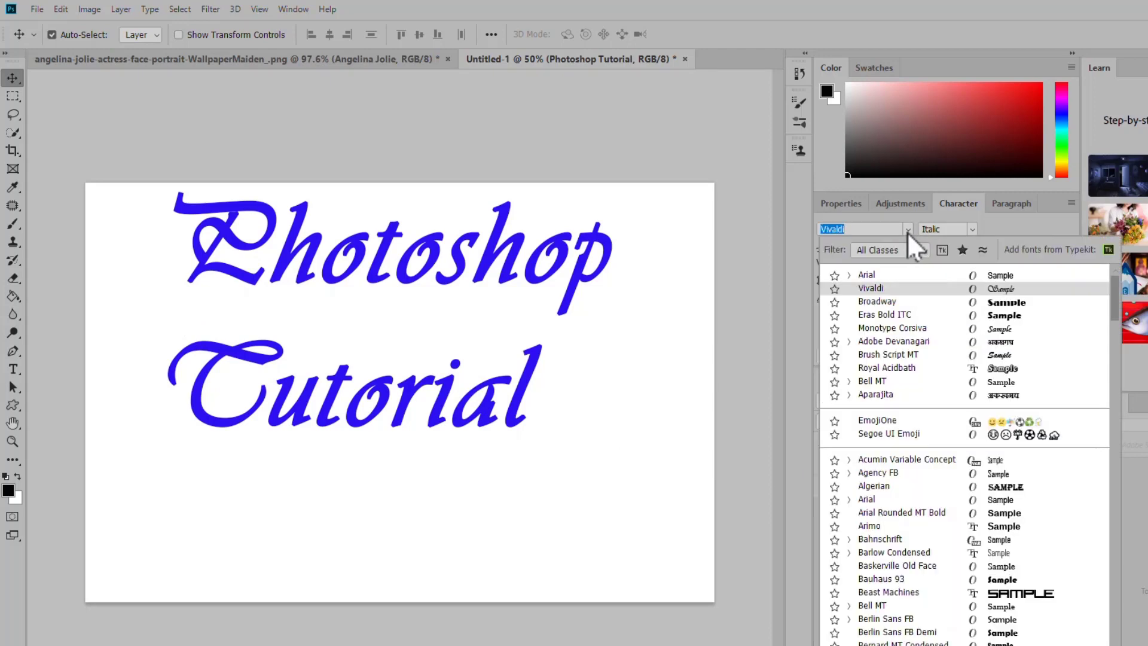
click(1010, 314)
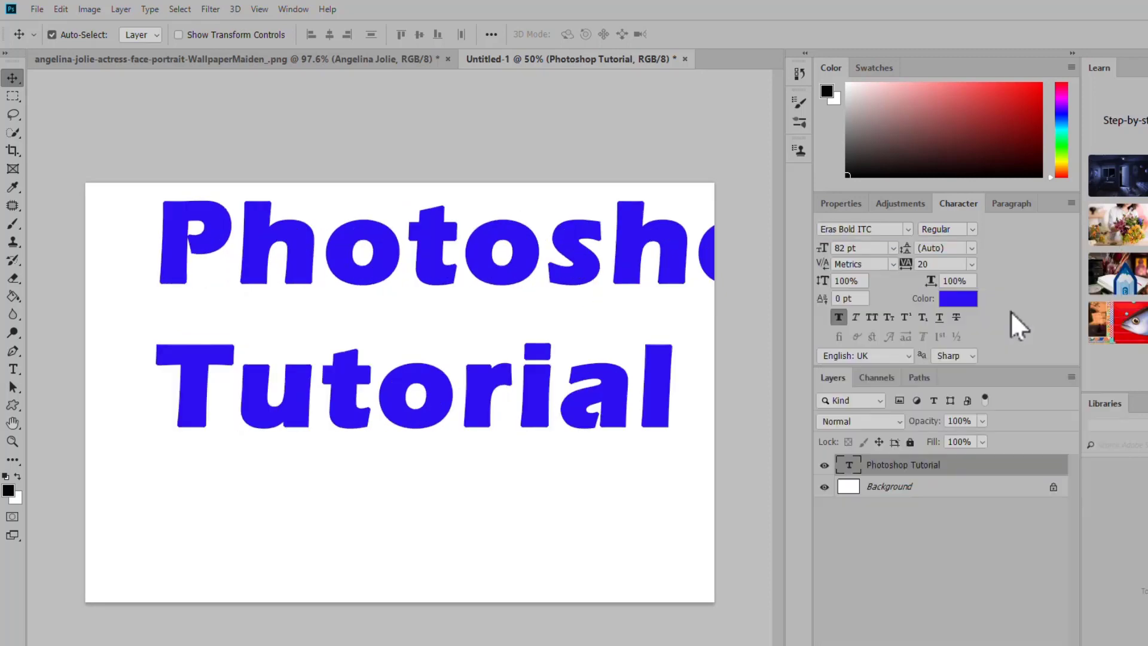
click(973, 230)
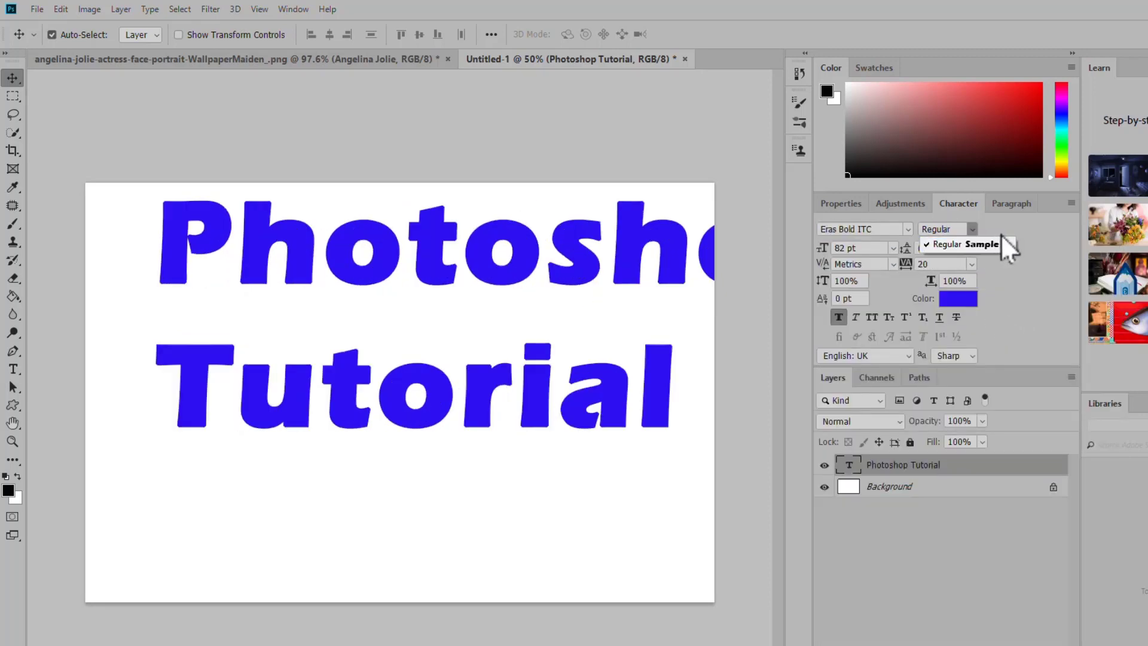
click(1002, 237)
drag(811, 251, 805, 304)
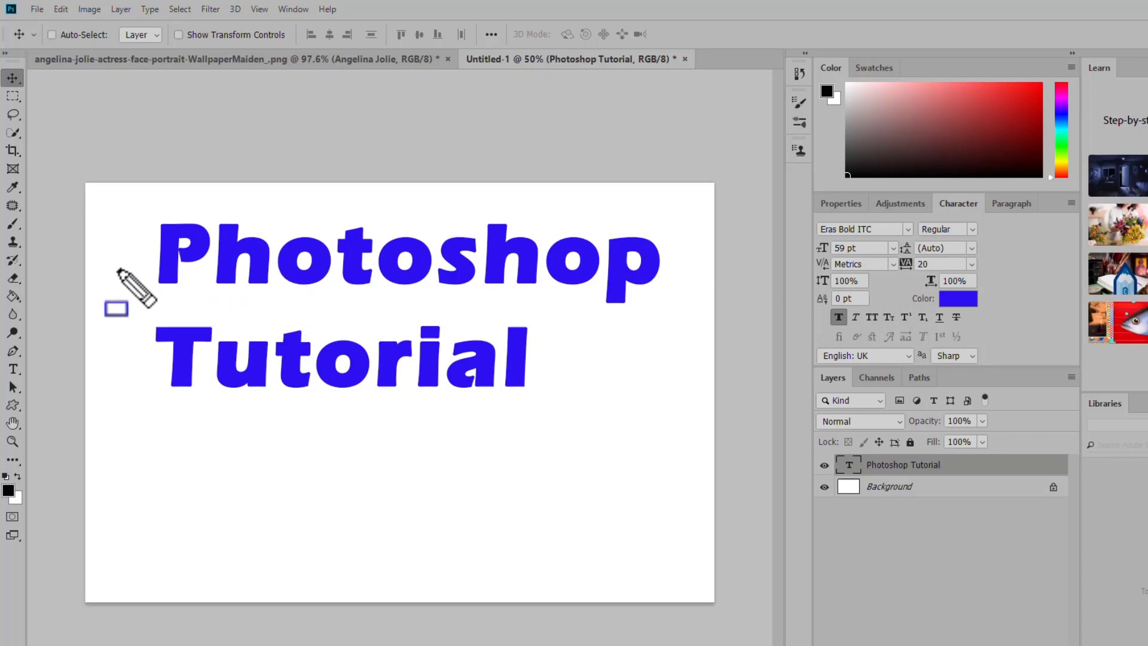
mouse_move(148, 216)
mouse_down()
mouse_move(444, 292)
mouse_move(701, 304)
mouse_up()
mouse_move(126, 312)
mouse_down()
mouse_move(527, 428)
mouse_move(566, 425)
mouse_up()
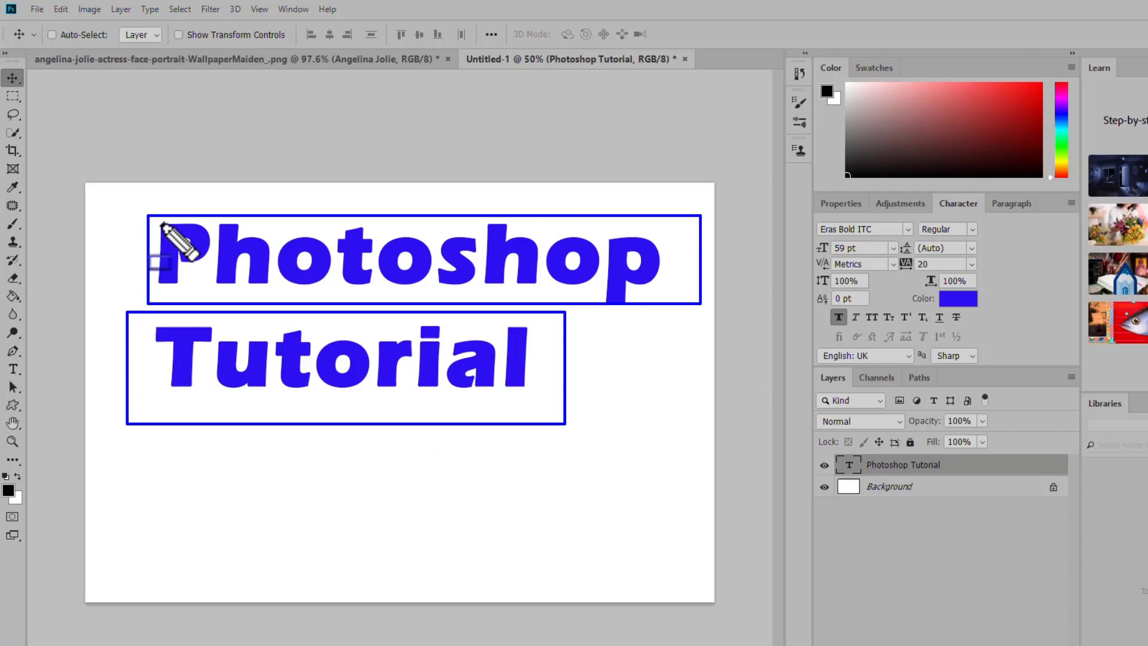
drag(154, 215, 154, 222)
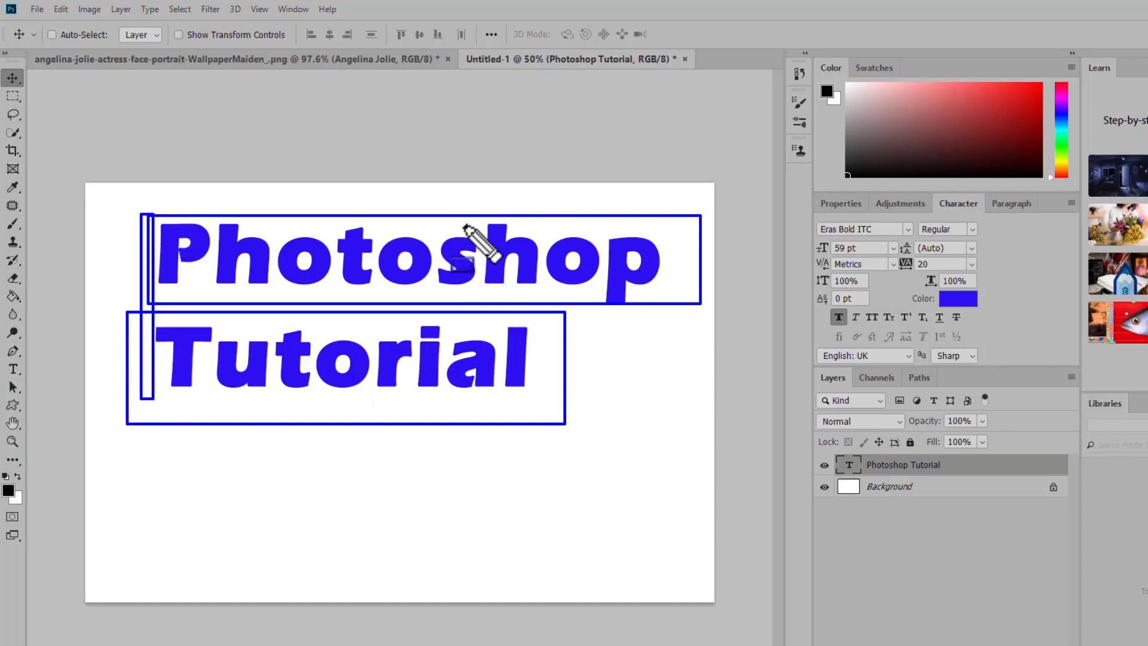
drag(417, 220, 378, 423)
mouse_move(675, 201)
mouse_down()
mouse_move(646, 448)
mouse_move(680, 457)
mouse_move(676, 442)
mouse_up()
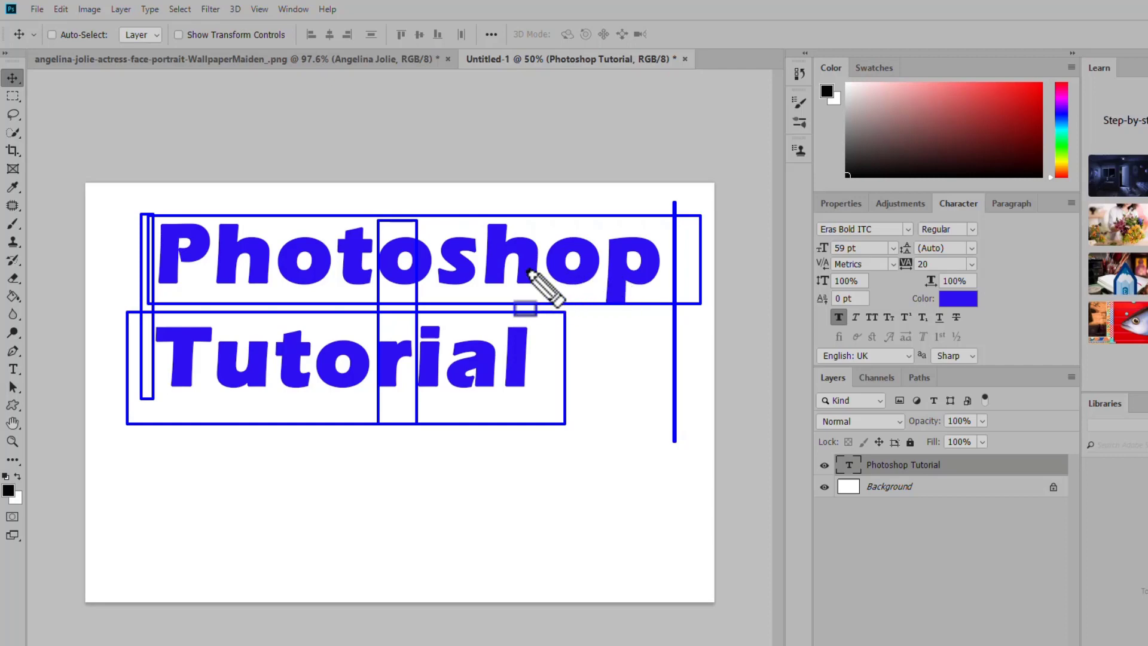
key(ctrl+shift+d)
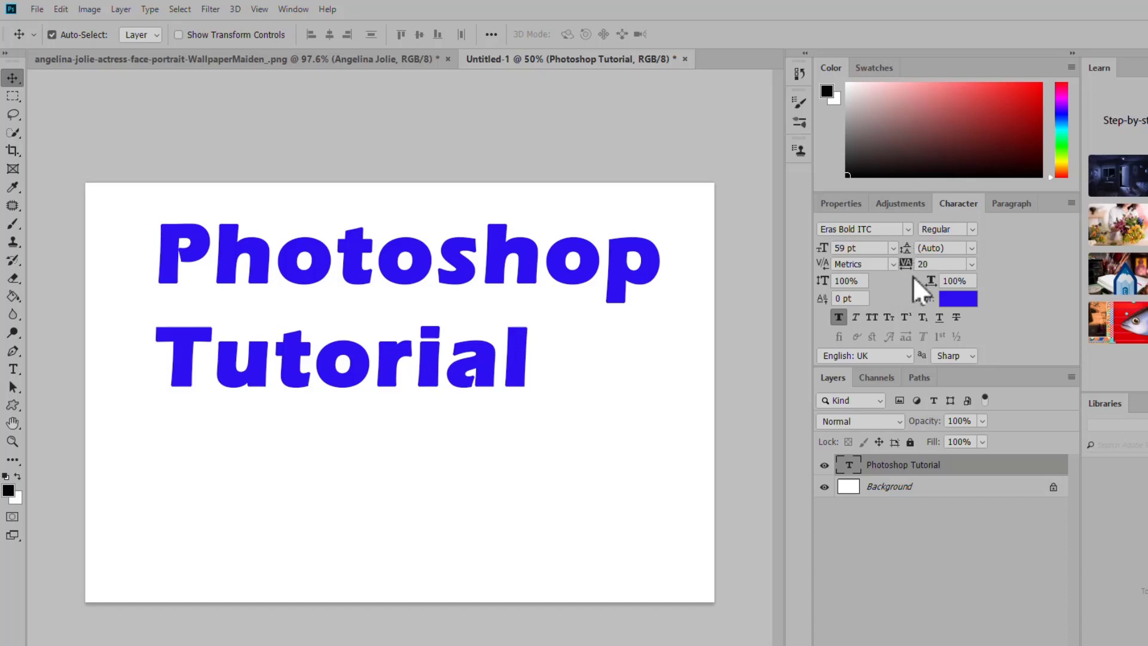
Set the text size to 41 pt, and try a leading of 67.44 pt before resetting the leading to Auto
drag(824, 248, 803, 248)
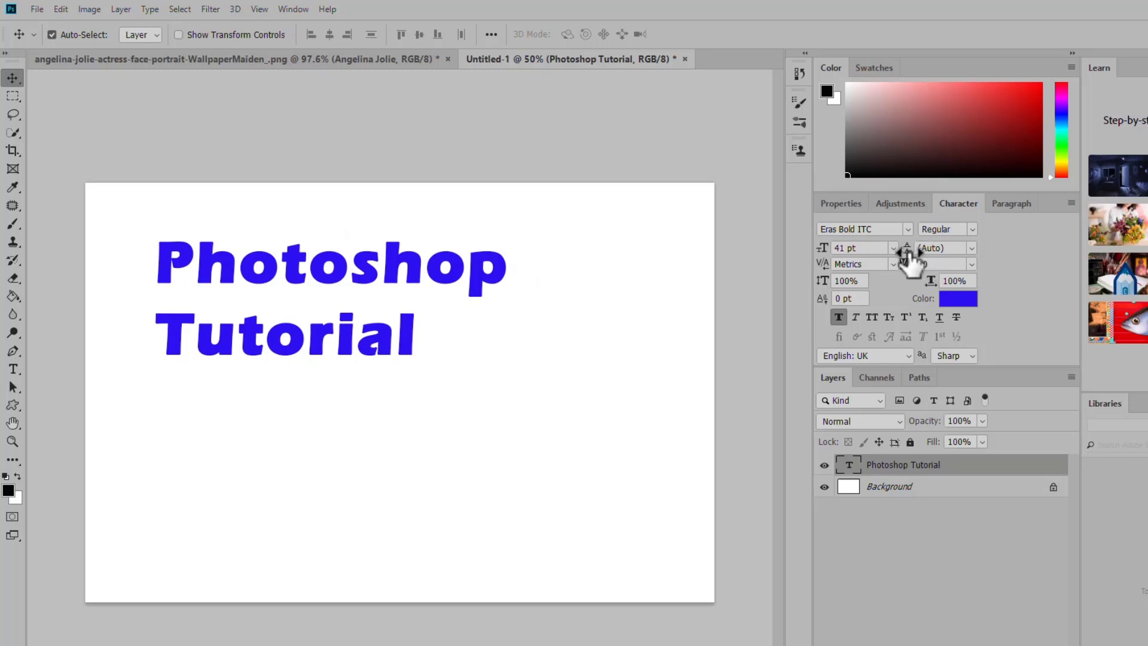
drag(910, 256, 937, 257)
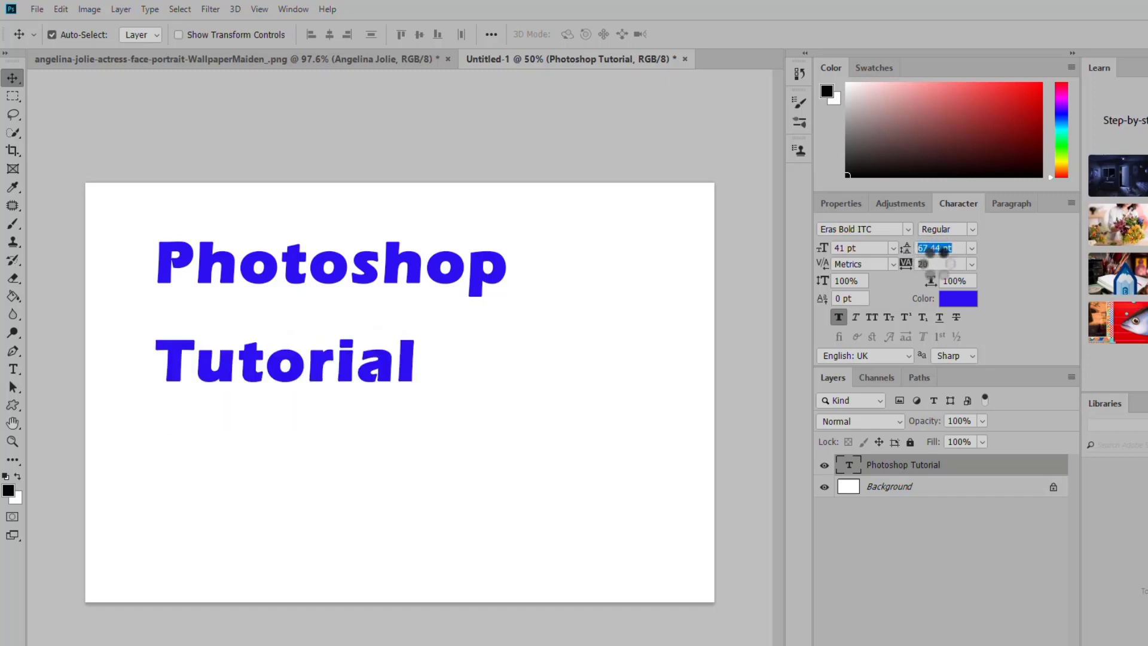
click(973, 248)
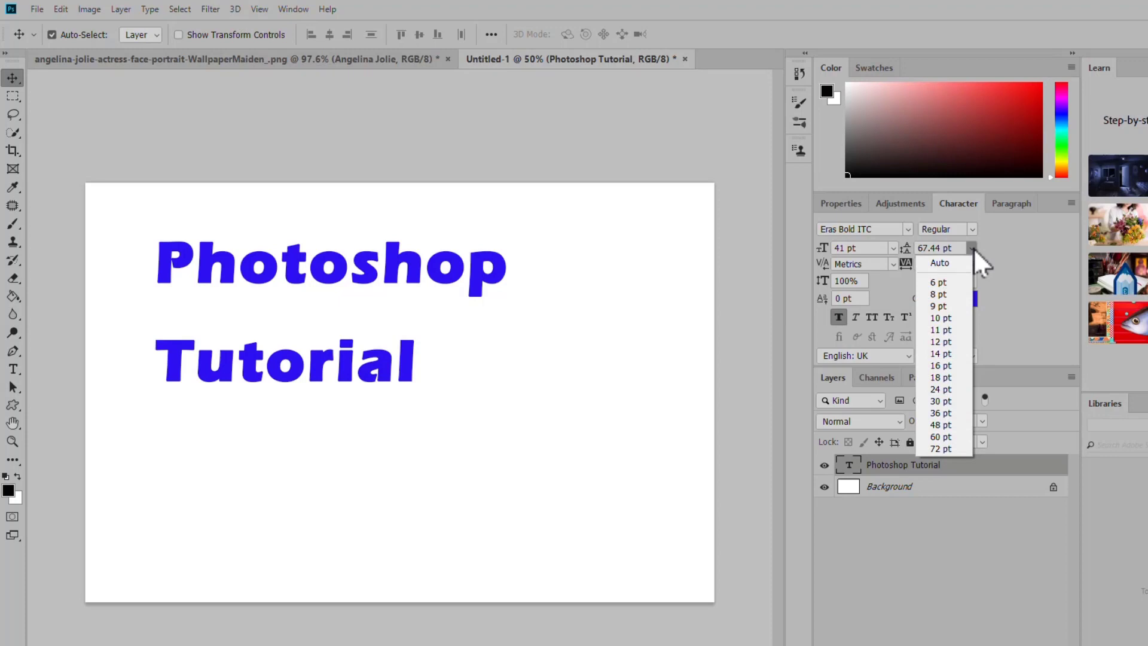
click(940, 267)
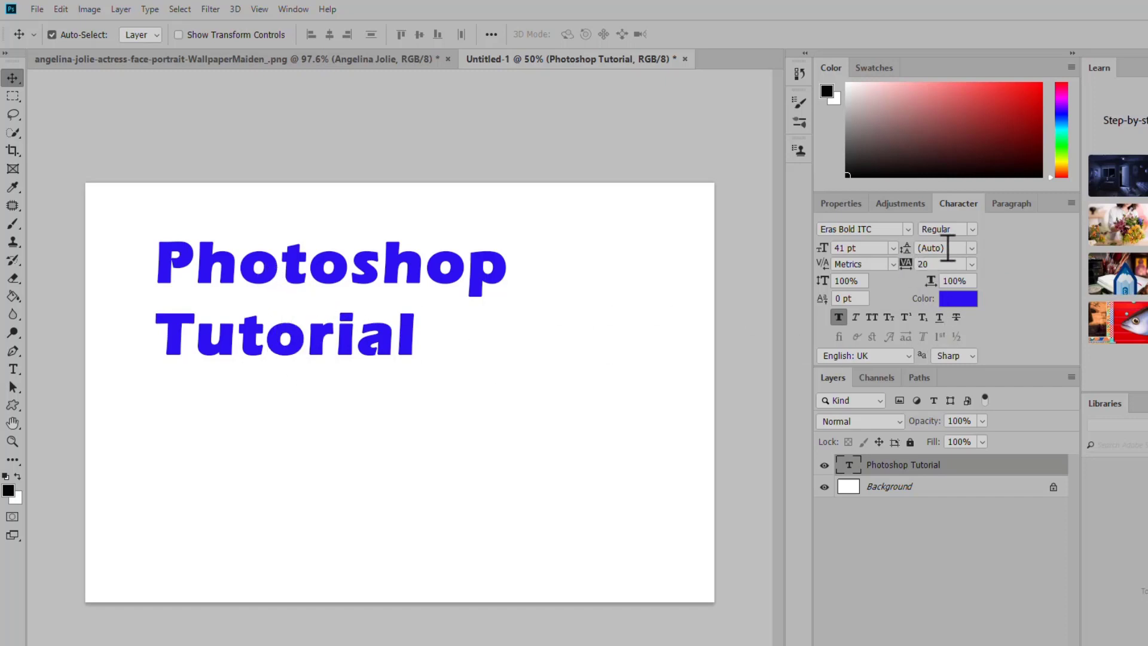
Set the text's kerning to 0 and its tracking to 140
click(893, 265)
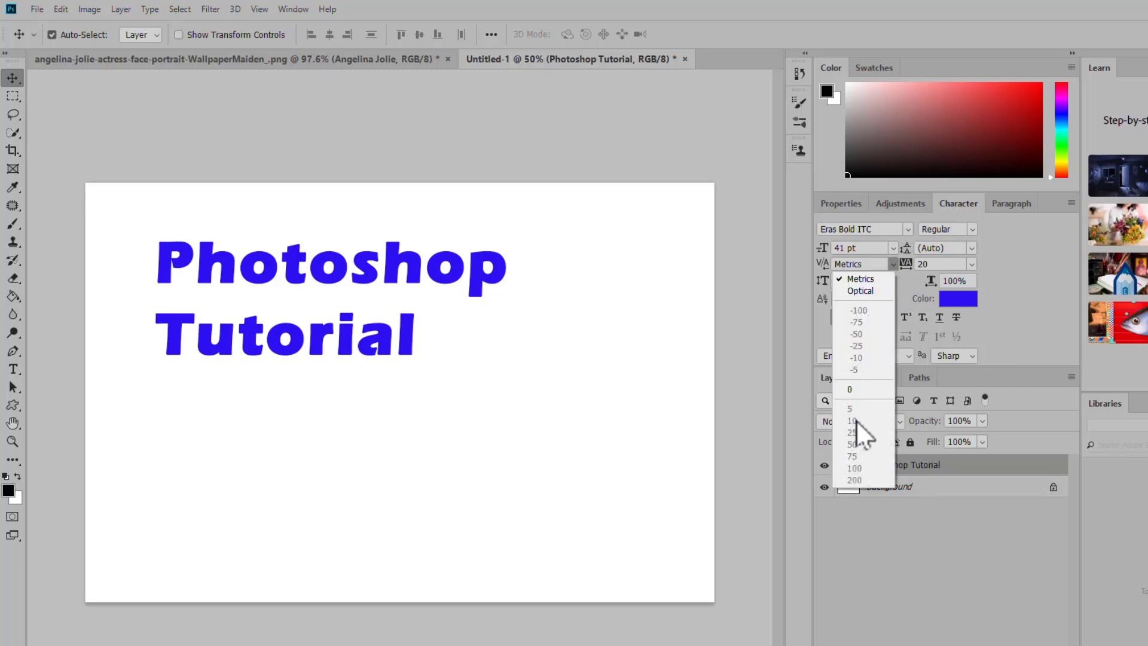
click(850, 389)
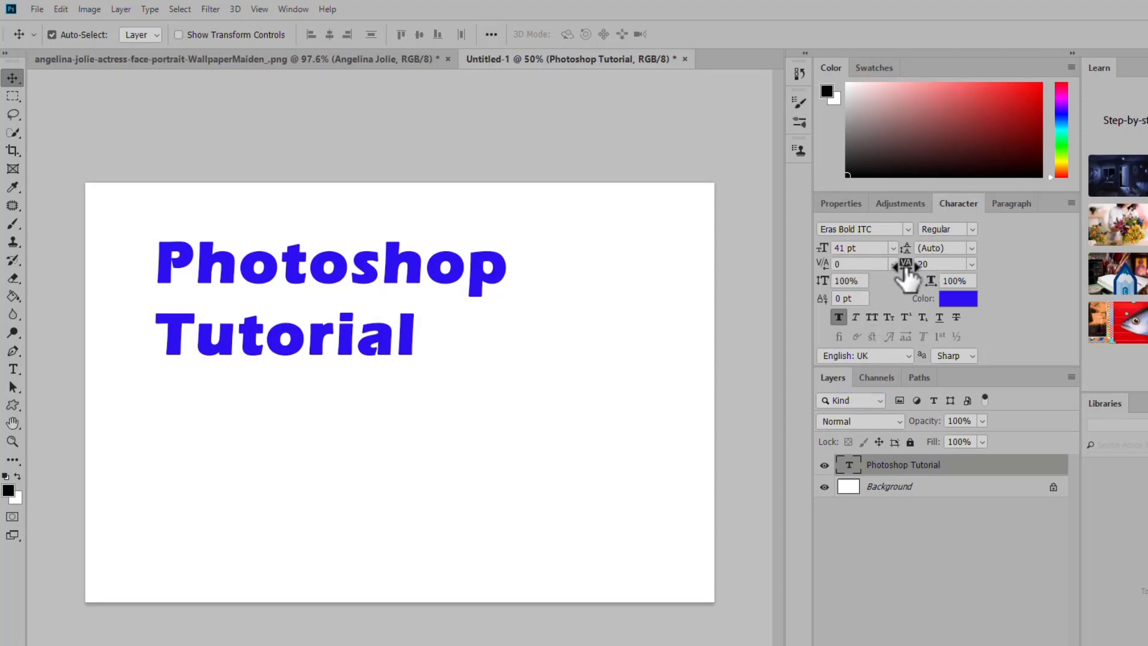
mouse_move(906, 274)
mouse_down()
mouse_move(937, 265)
mouse_move(906, 268)
mouse_up()
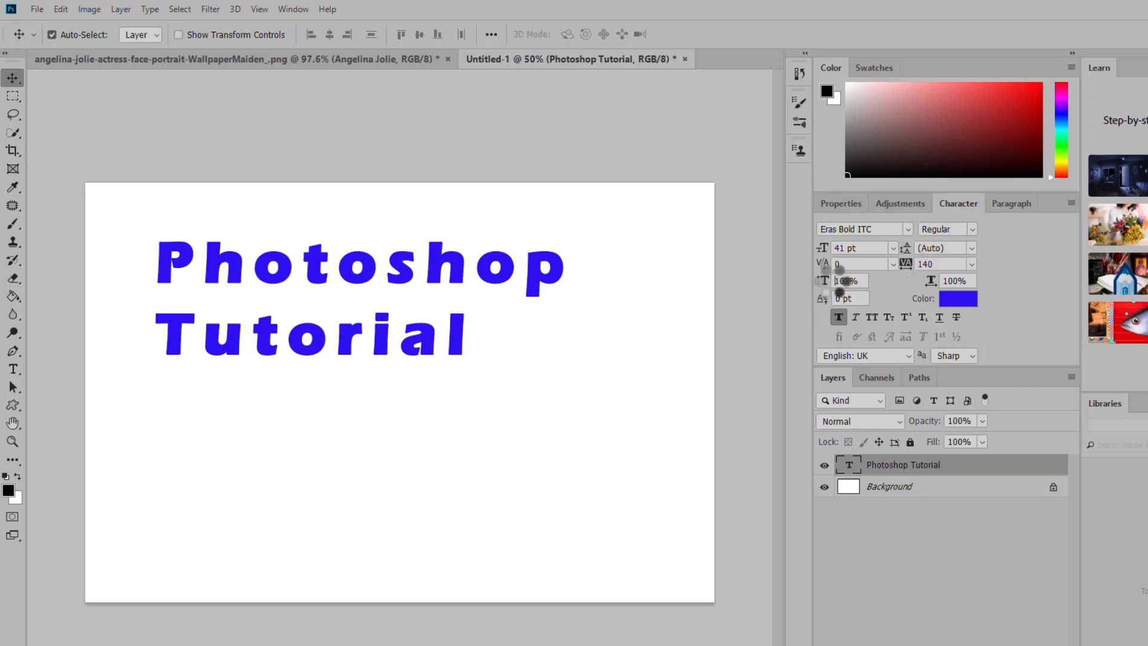
Try a vertical scale of 110% on the text and set it back to 100%
mouse_move(839, 281)
mouse_down()
mouse_move(873, 279)
mouse_move(836, 285)
mouse_up()
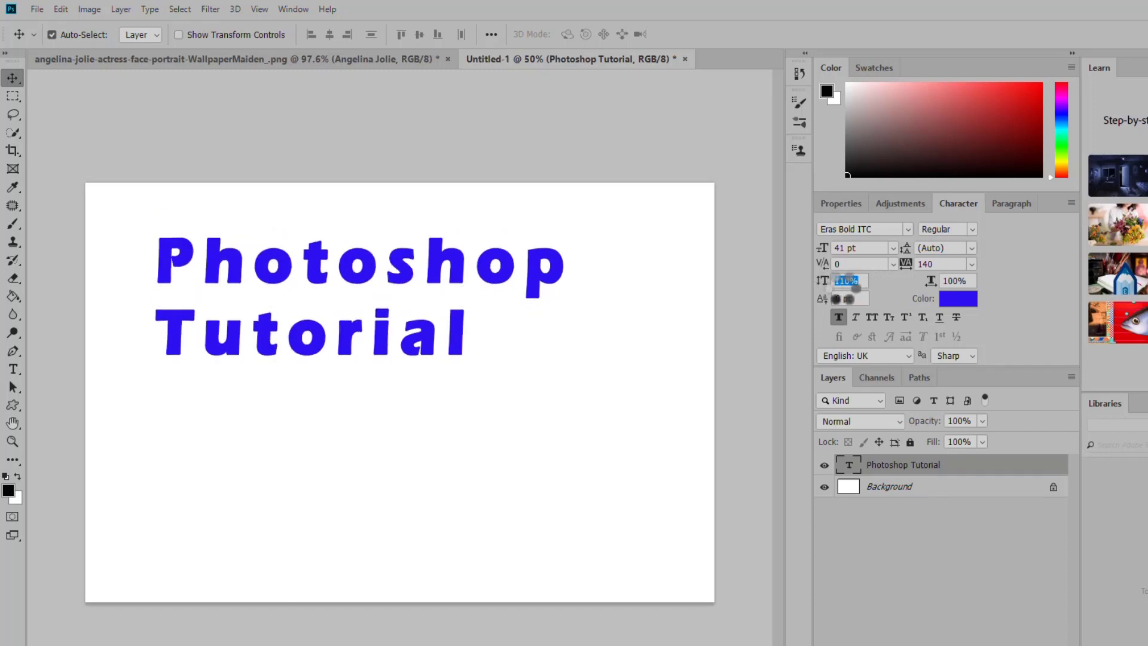
click(871, 281)
click(825, 281)
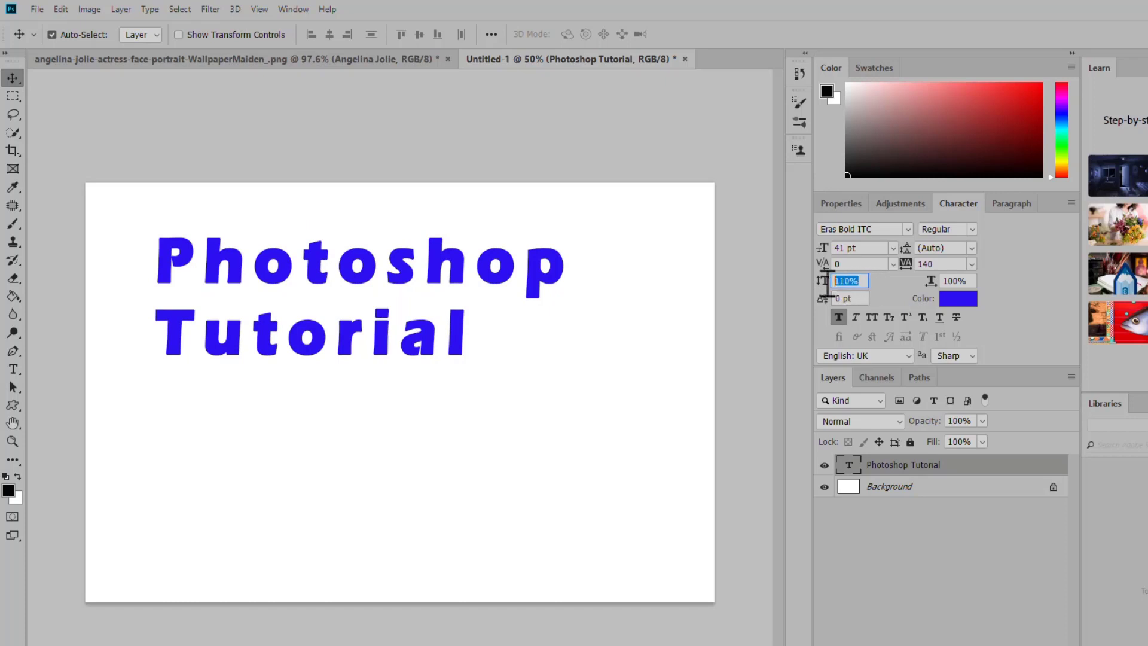
text(1)
key(Return)
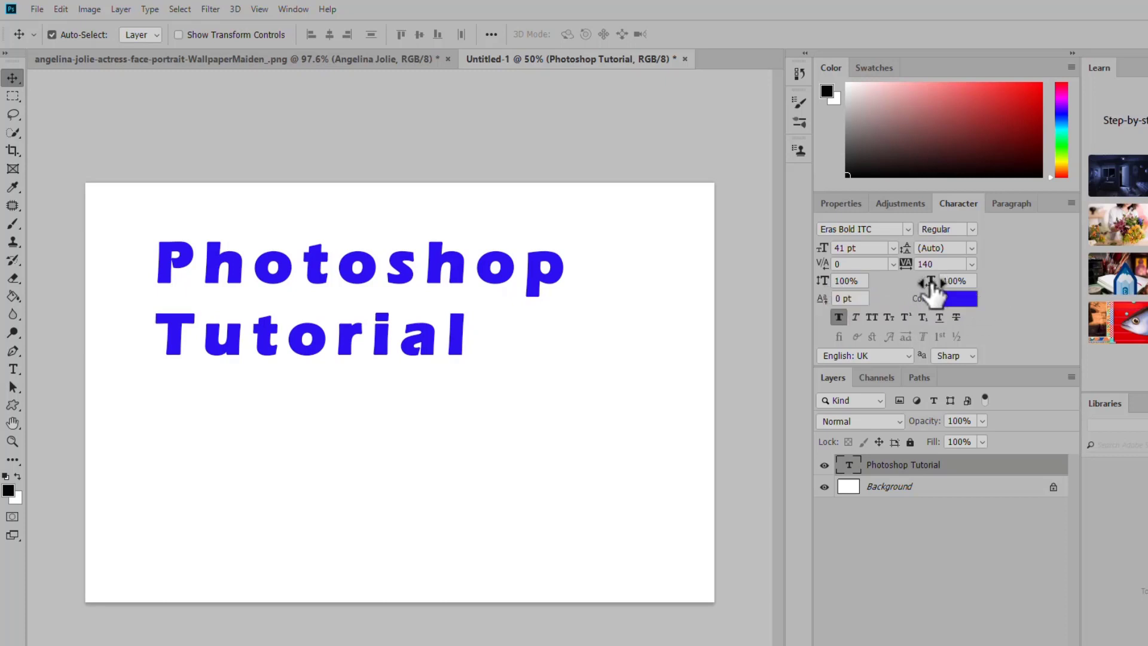
Set the text's horizontal scale to 93% and its baseline shift to 1 pt
mouse_move(925, 286)
mouse_down()
mouse_move(961, 277)
mouse_move(924, 281)
mouse_up()
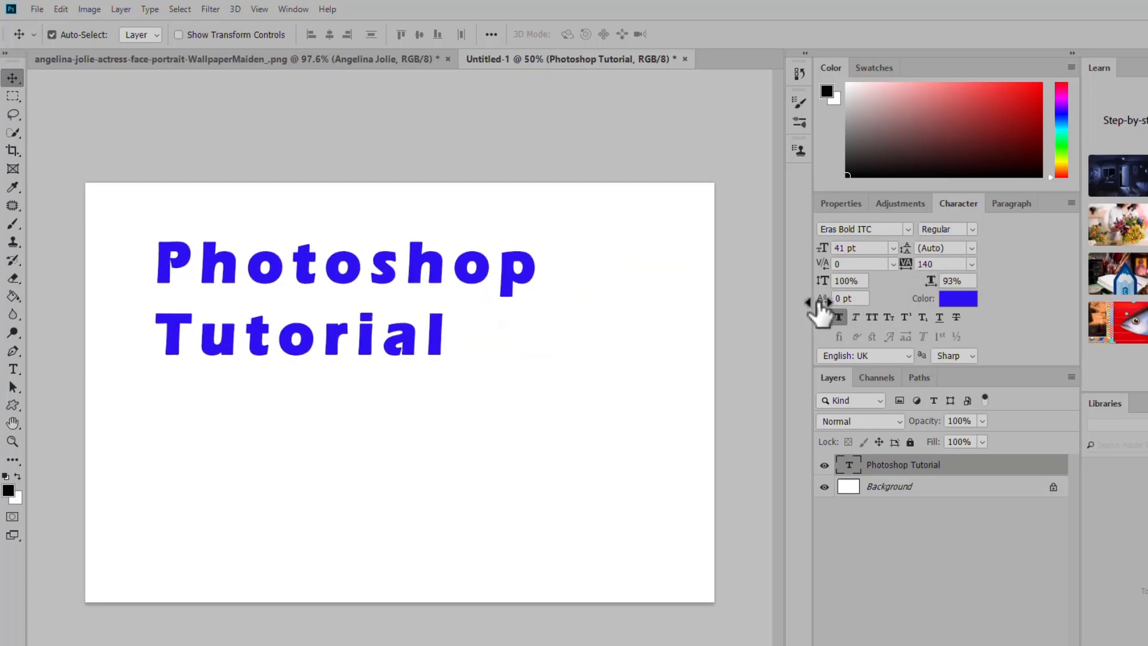
mouse_move(825, 299)
mouse_down()
mouse_move(850, 298)
mouse_move(821, 300)
mouse_up()
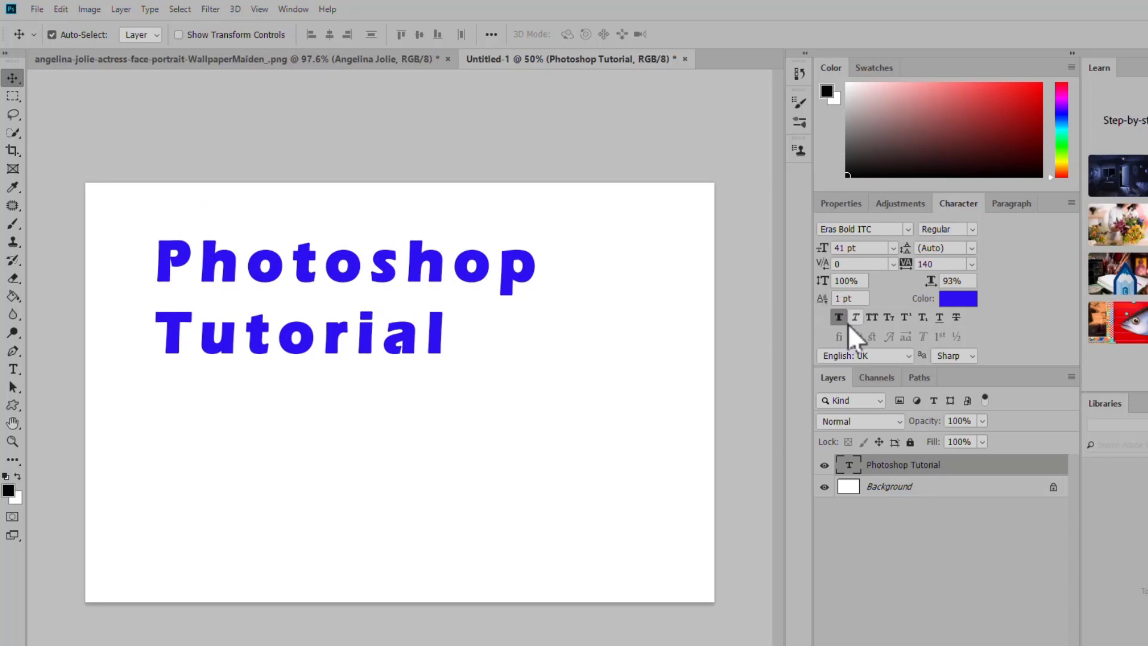
Turn off Faux Bold for the text, and try Faux Italic before switching it off again
click(839, 317)
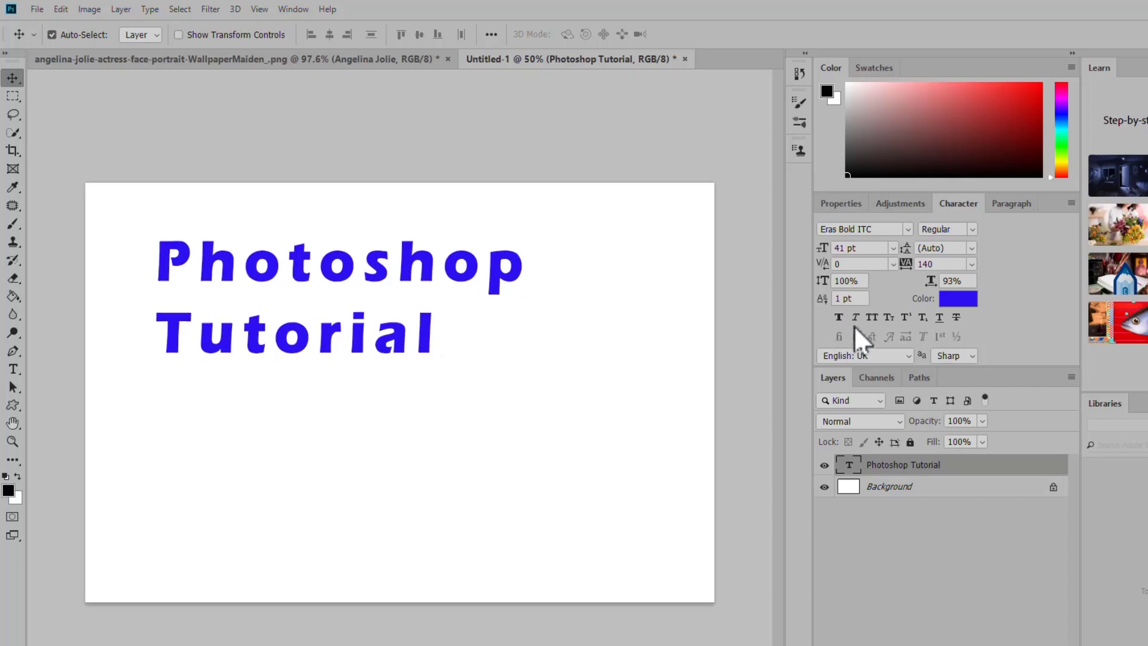
click(855, 317)
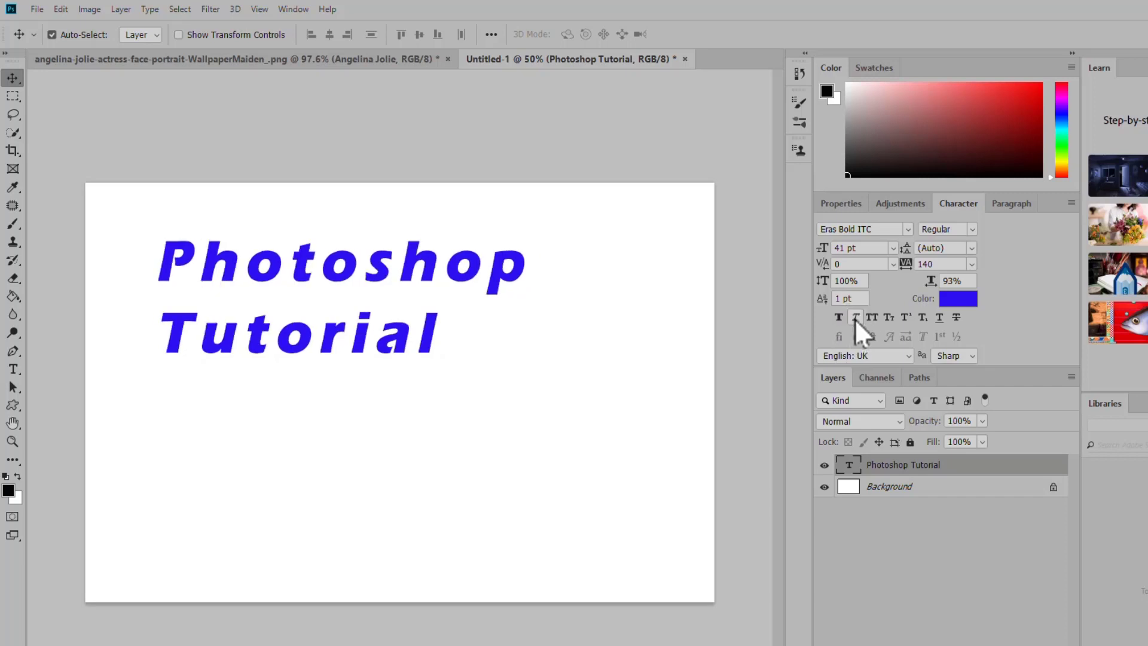
click(855, 318)
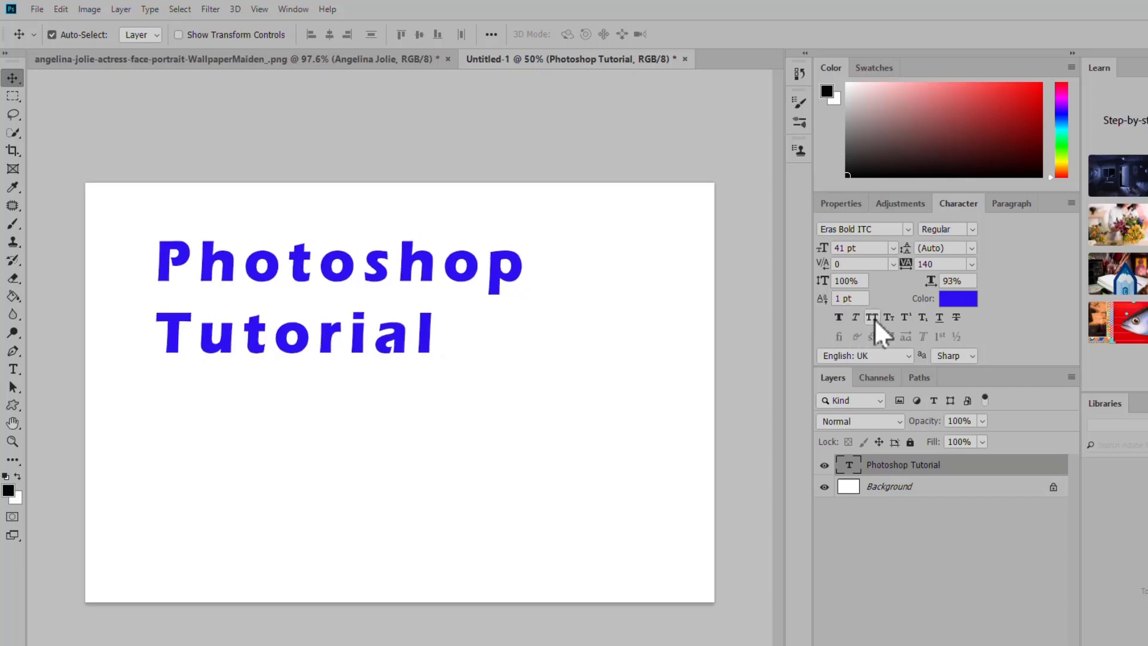
Try All Caps on the text and replace it with Small Caps
click(875, 318)
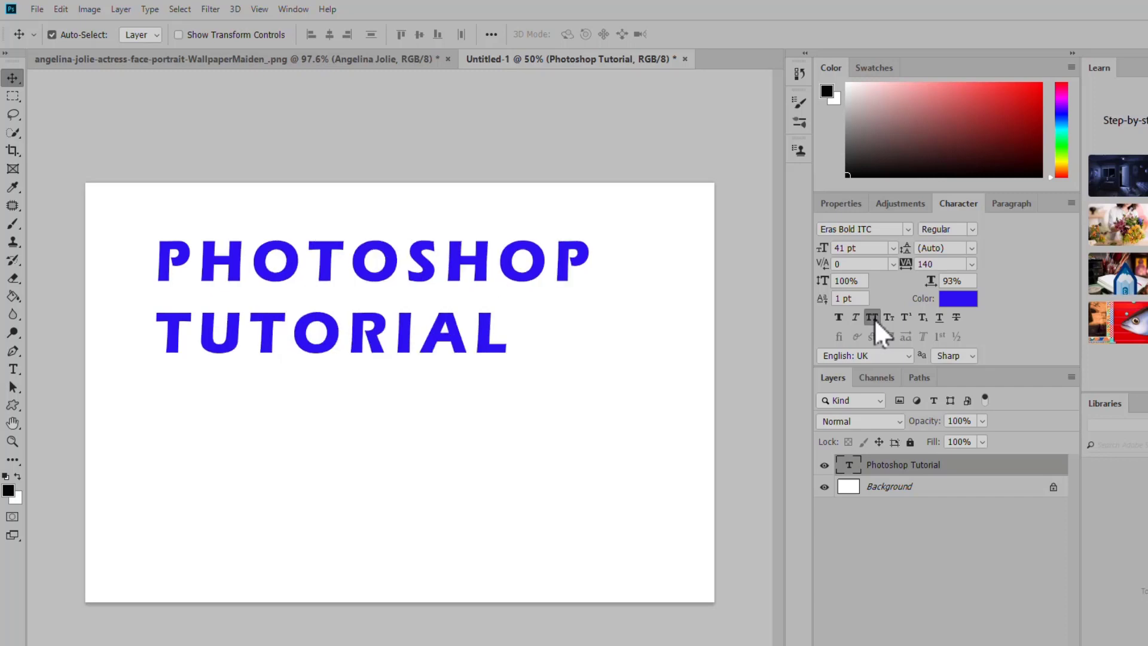
click(878, 321)
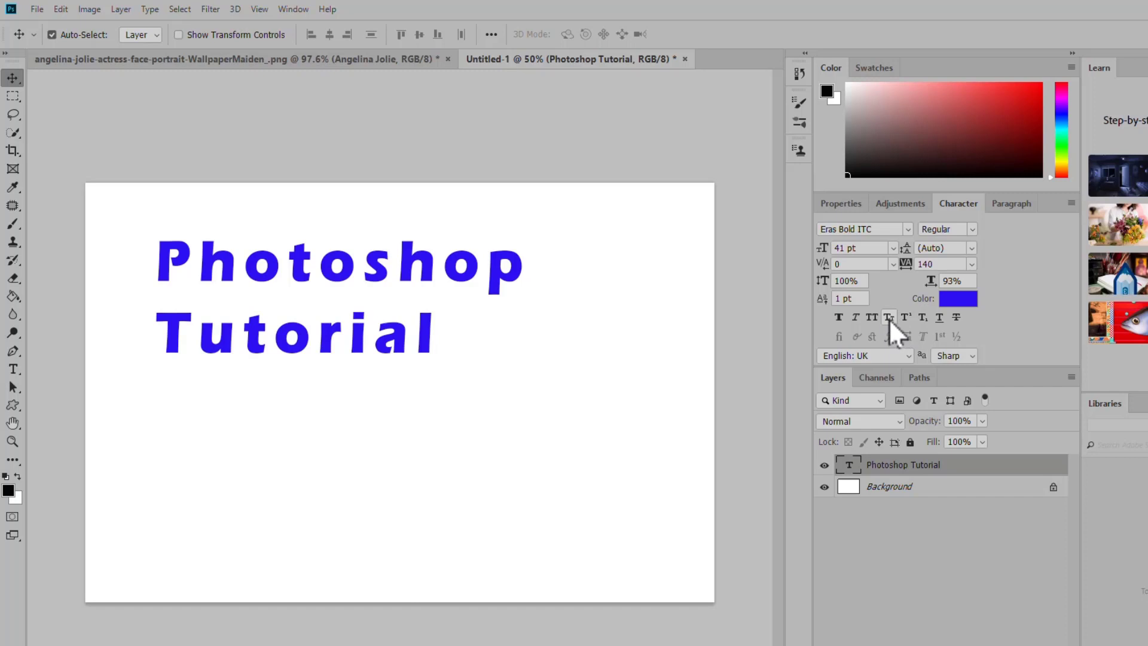
click(888, 318)
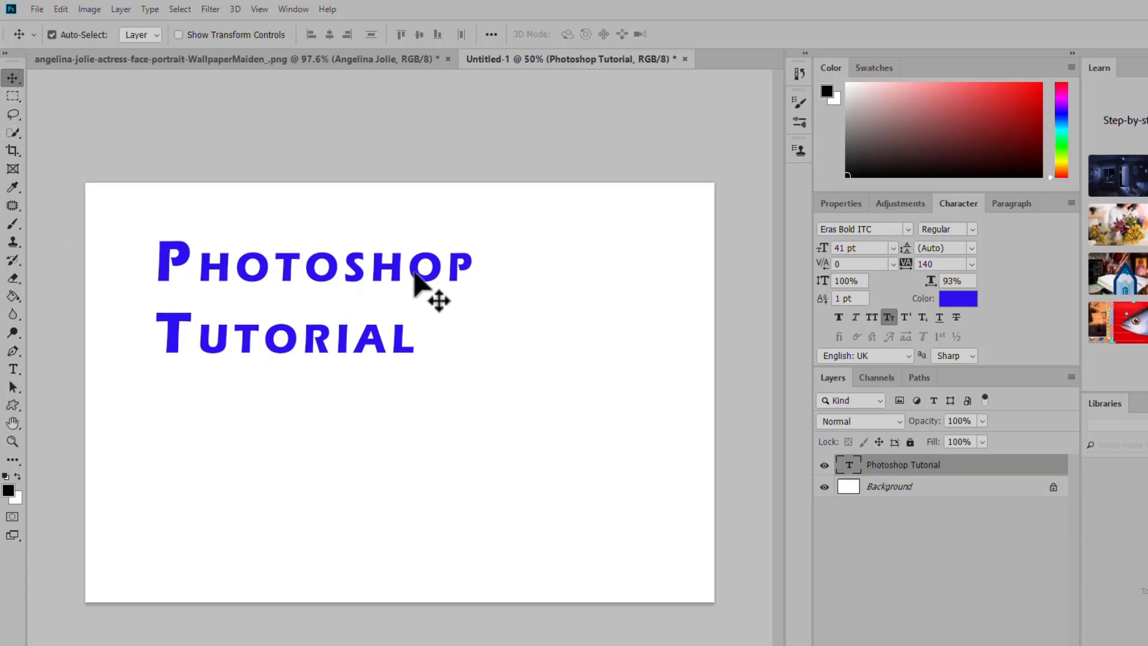
Delete the text layer and create a new two-line text reading "Photoshop" and "Tutorial" in the canvas's upper-left area
key(Delete)
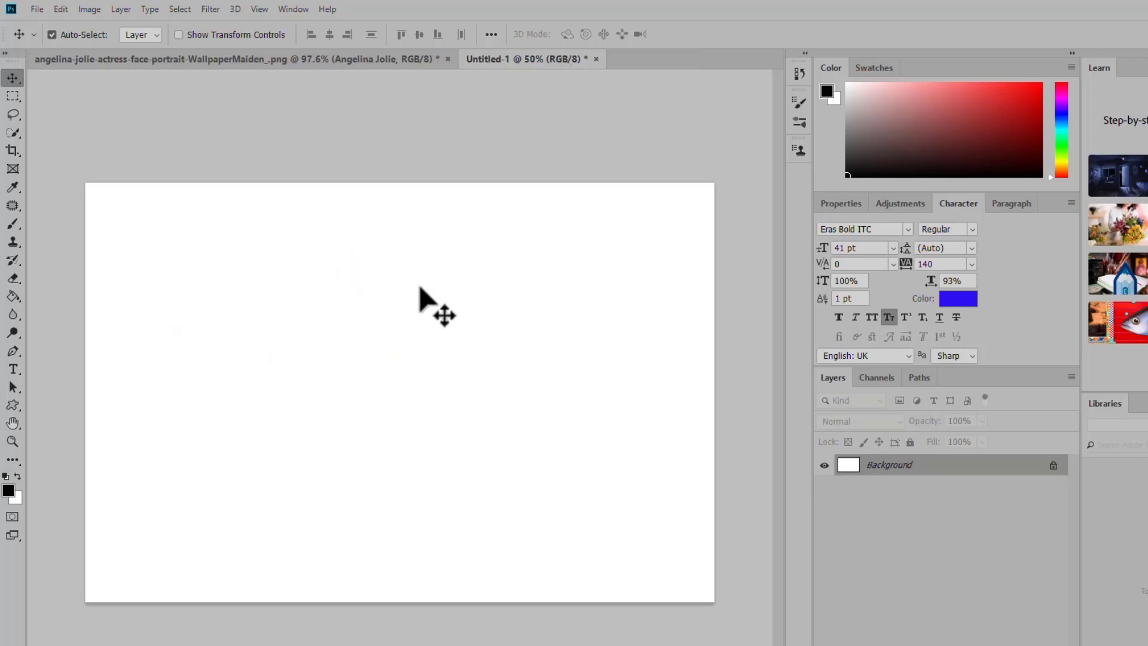
click(13, 369)
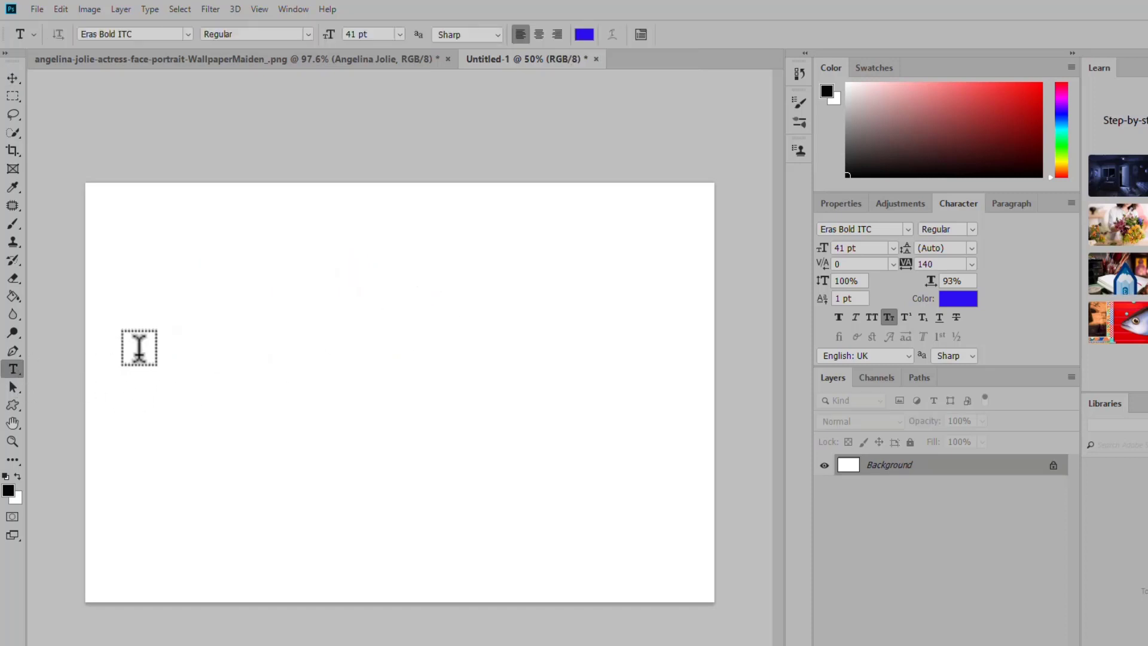
click(139, 280)
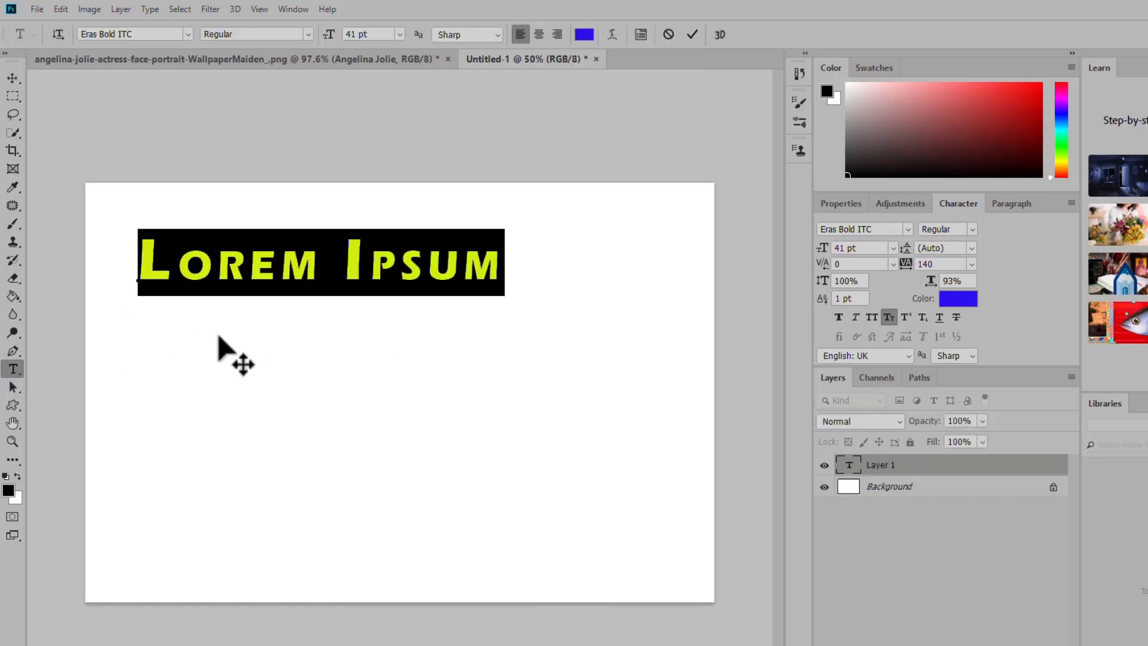
text(Photoshop)
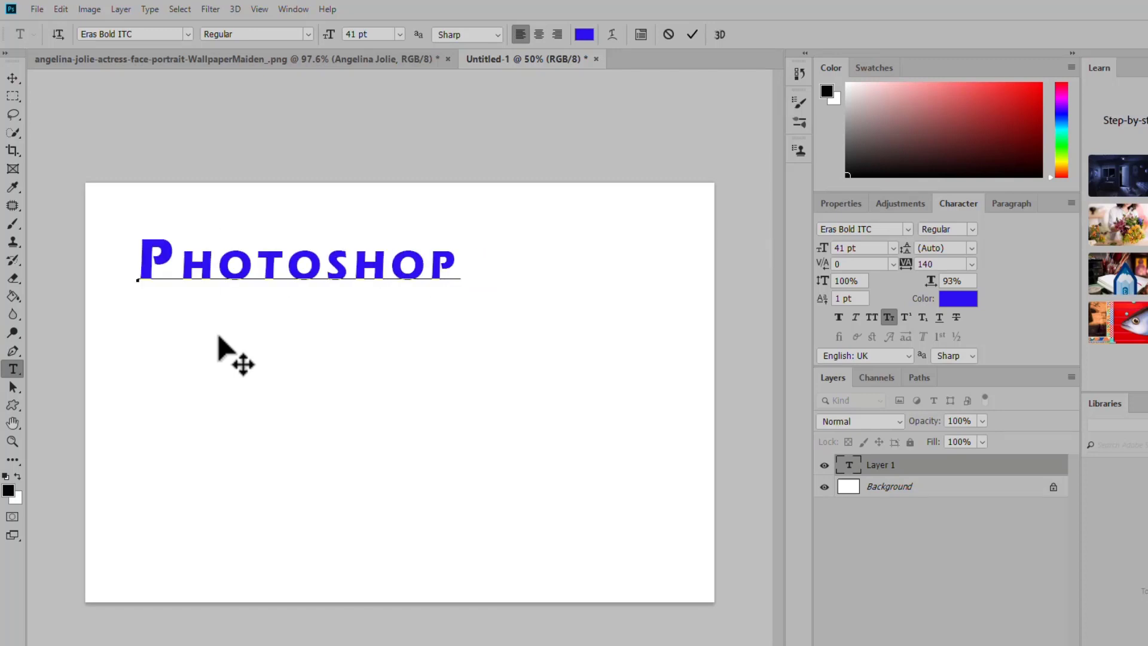
key(Return)
text(Tutorial)
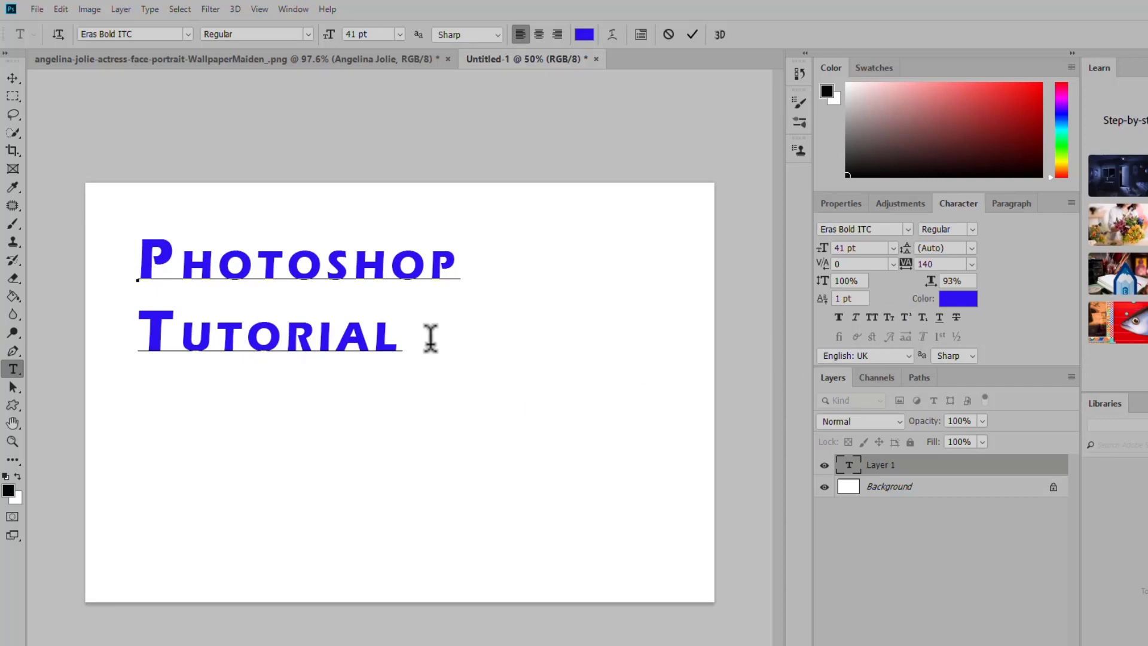
Add a third line reading "3rd" to the text
key(Return)
text(3)
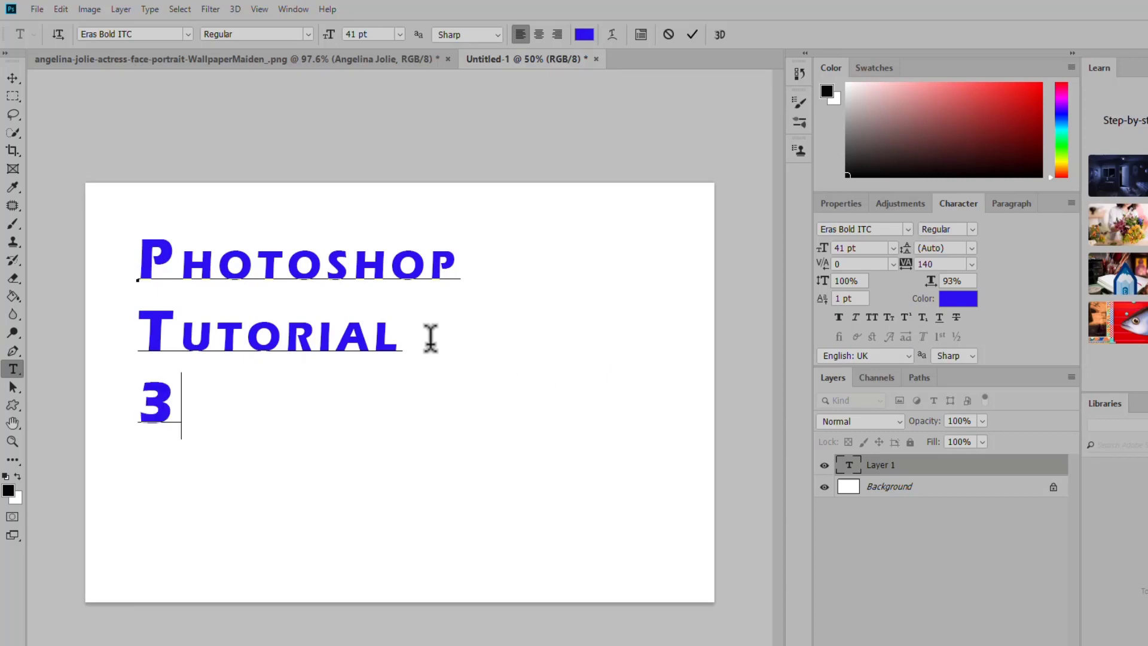
text(rd)
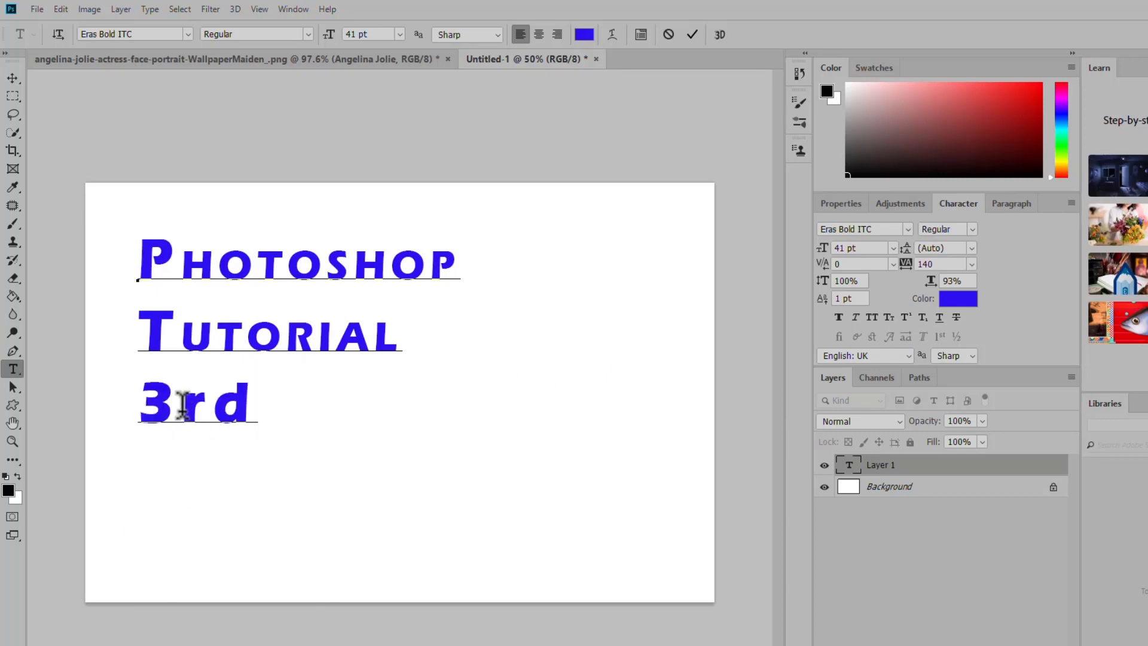
Try Superscript and Subscript on the letters "rd" in the third line, switching each off again
drag(179, 404, 256, 406)
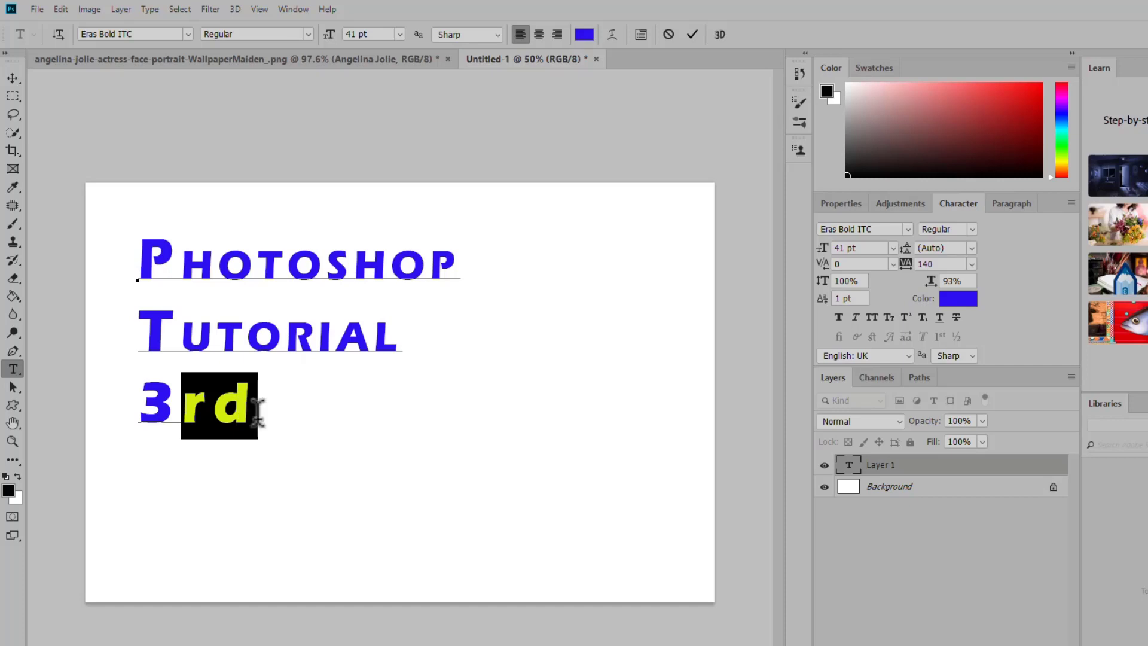
click(905, 318)
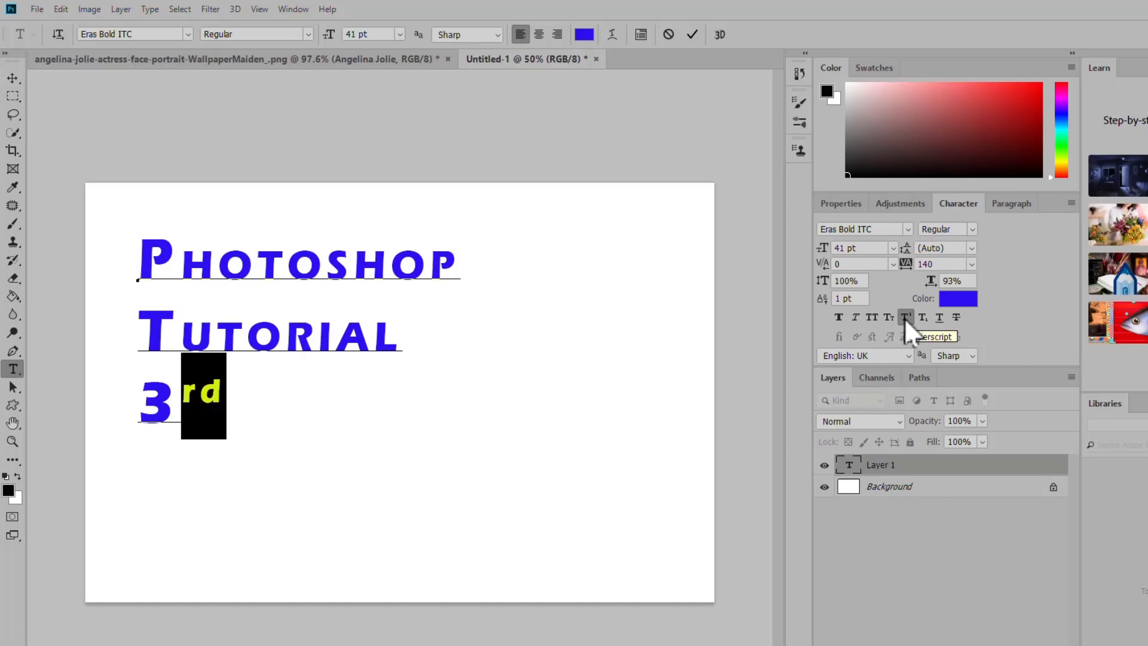
click(905, 318)
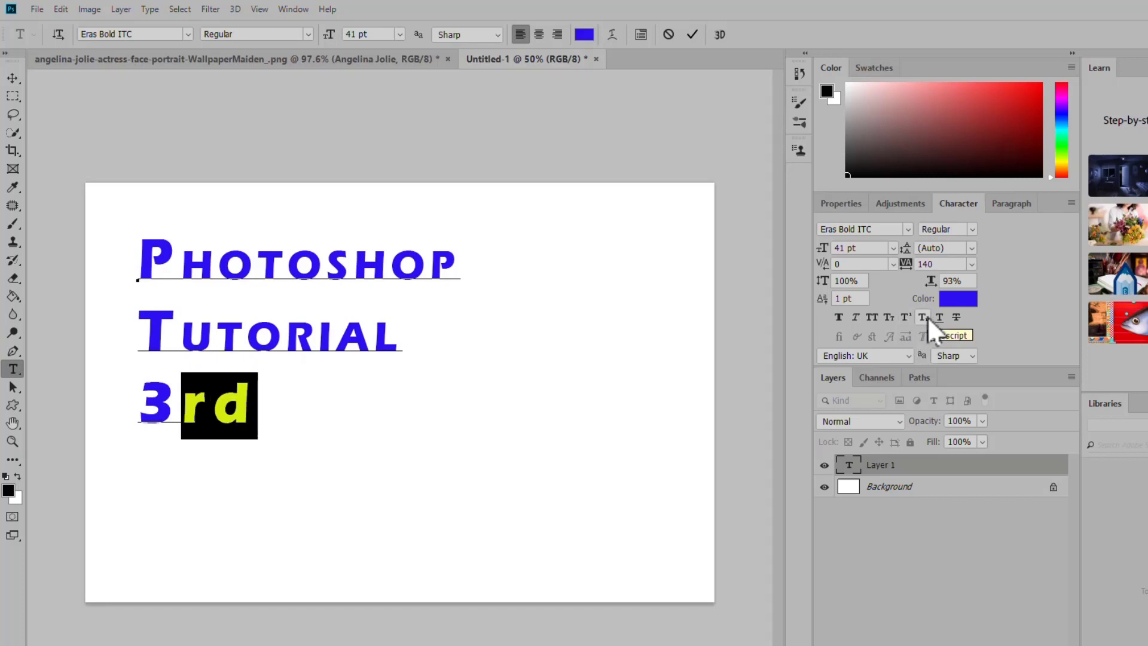
click(927, 317)
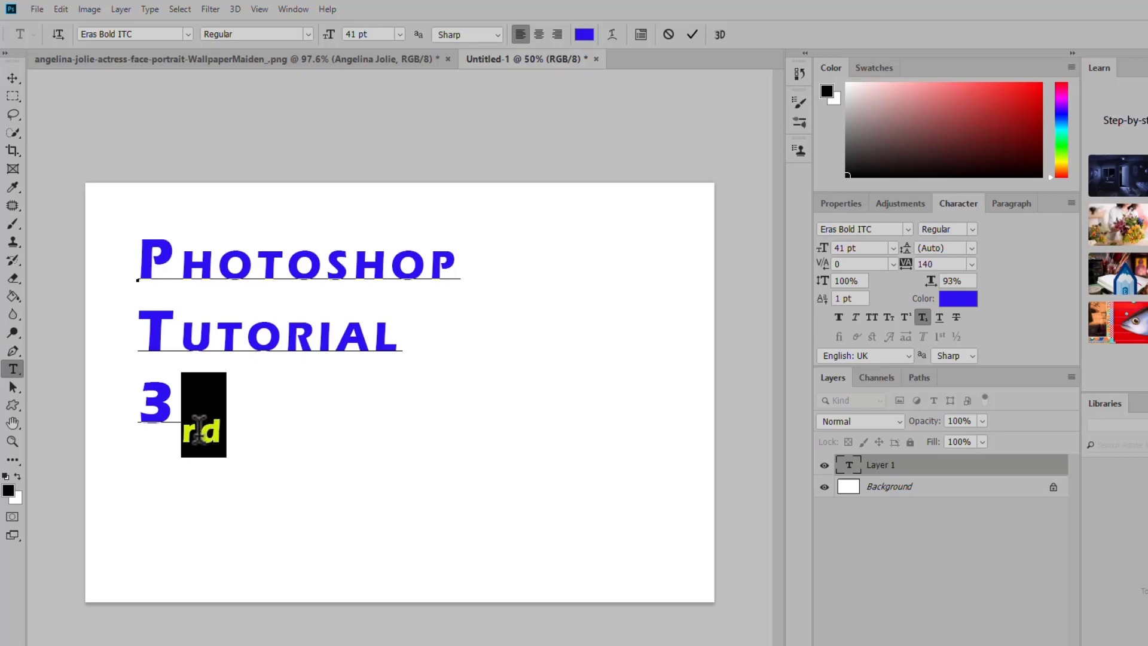
click(922, 317)
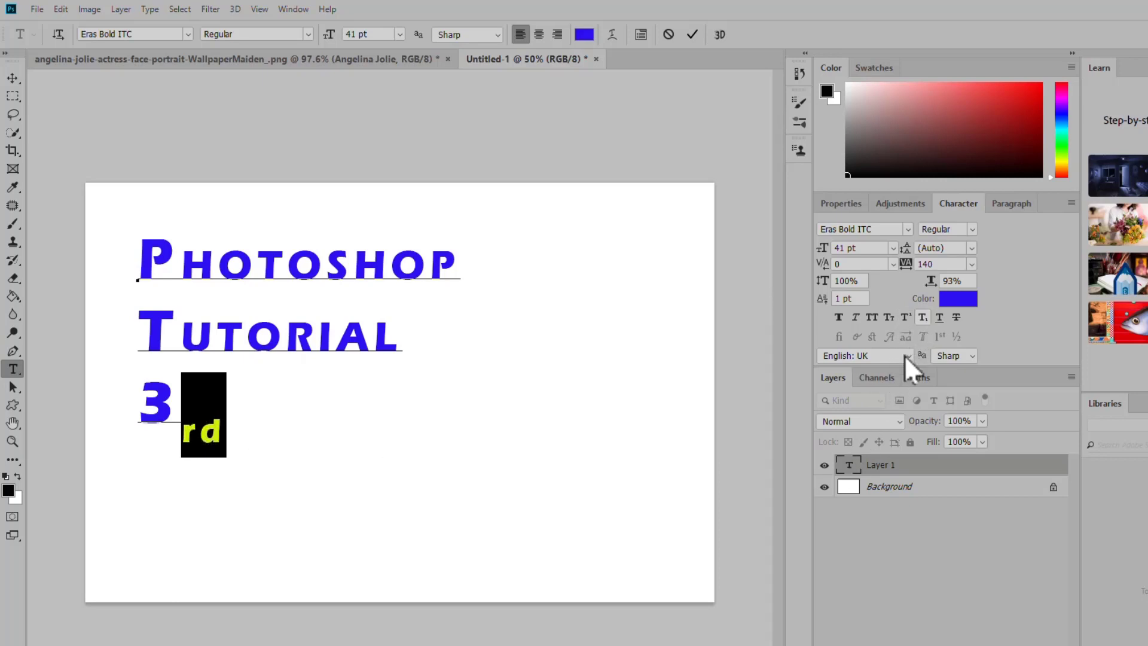
Try Underline and Strikethrough on the letters "rd", switch both off, and commit the text
click(939, 318)
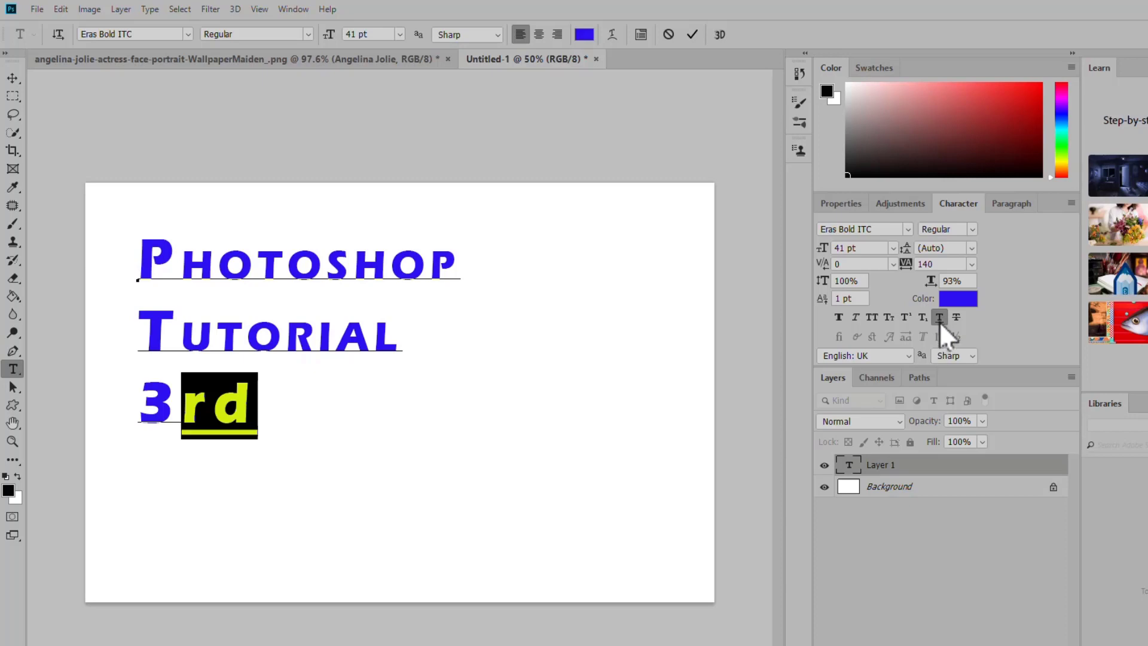
click(939, 320)
click(957, 318)
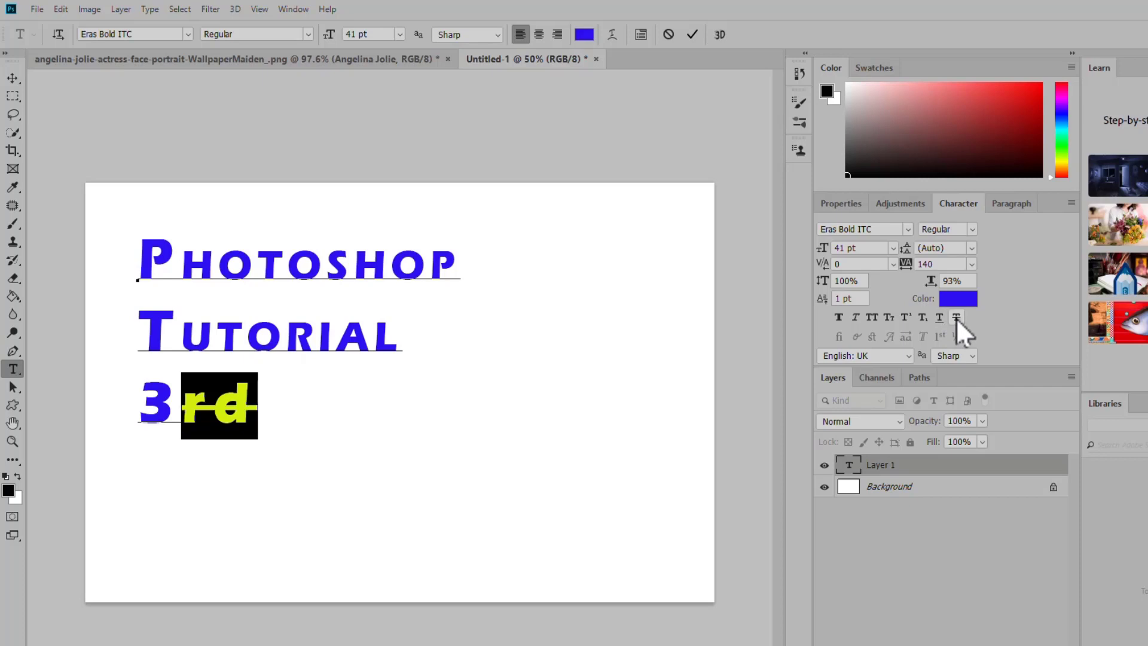
click(957, 318)
click(897, 471)
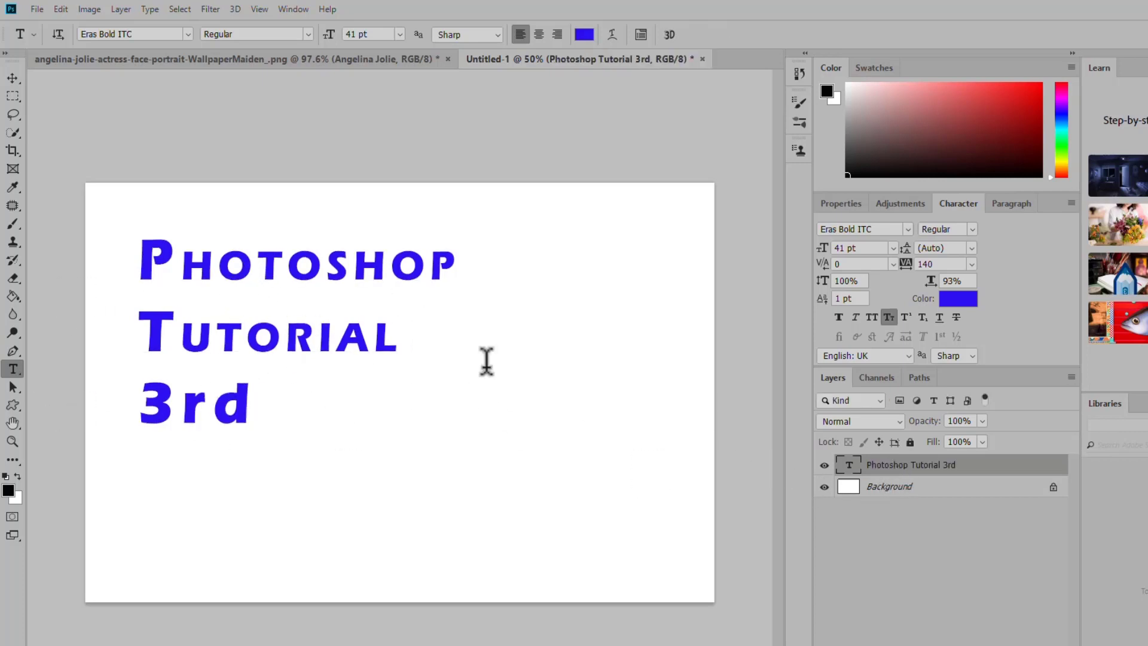
Try Strikethrough, Underline and Subscript on the whole text layer, and turn off its Small Caps
click(957, 317)
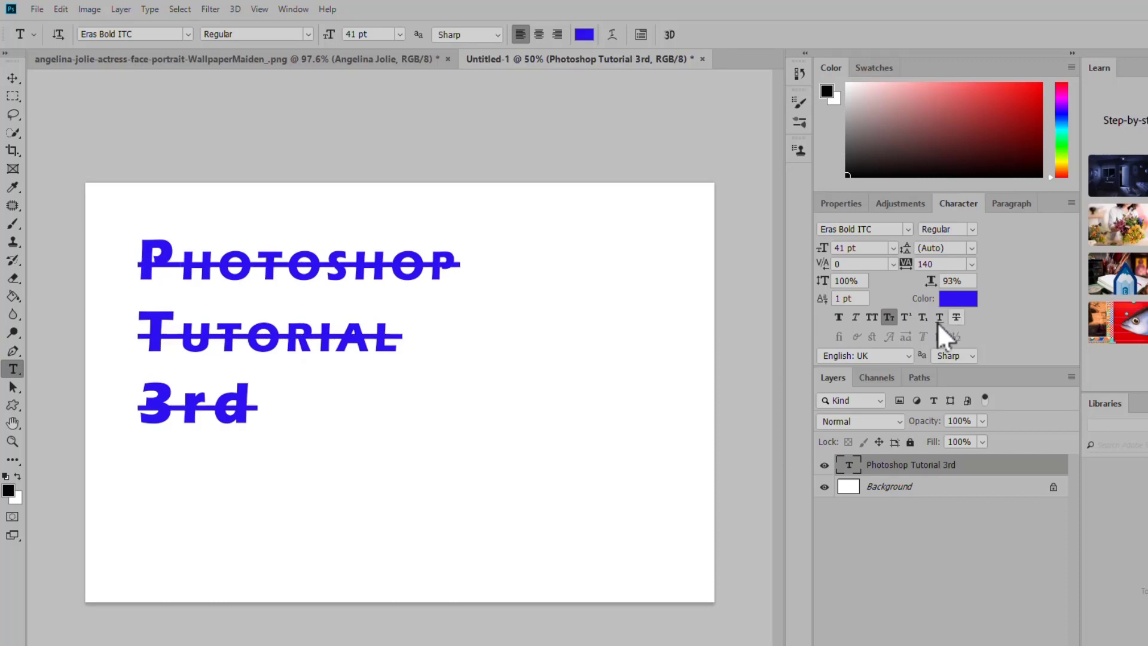
click(938, 320)
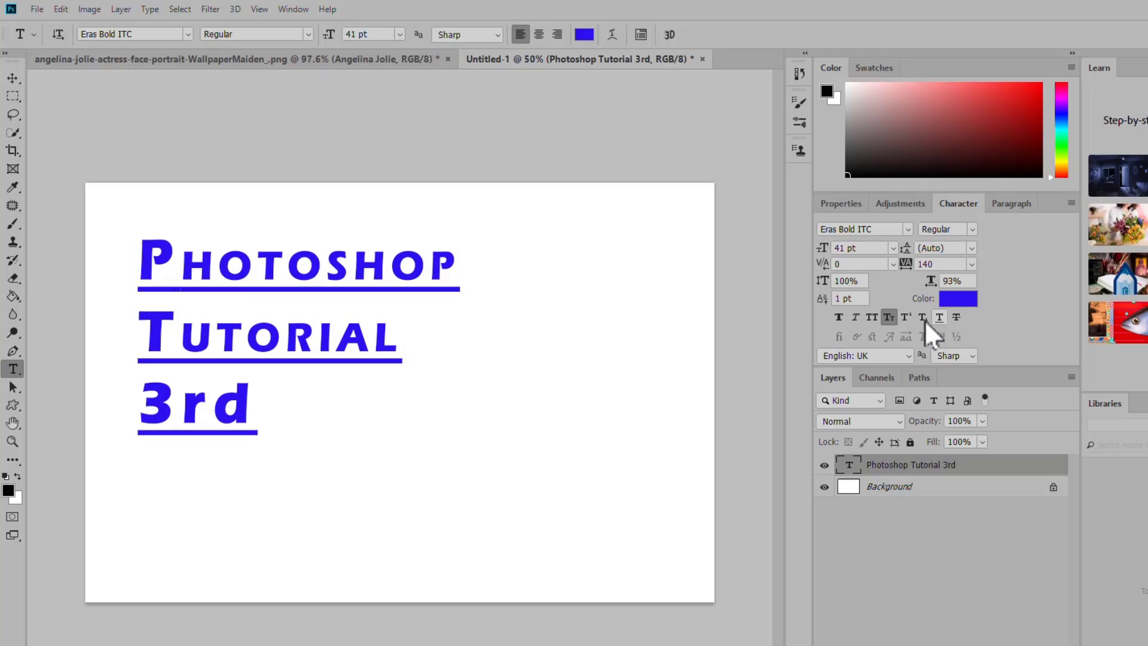
key(ctrl+z)
click(923, 317)
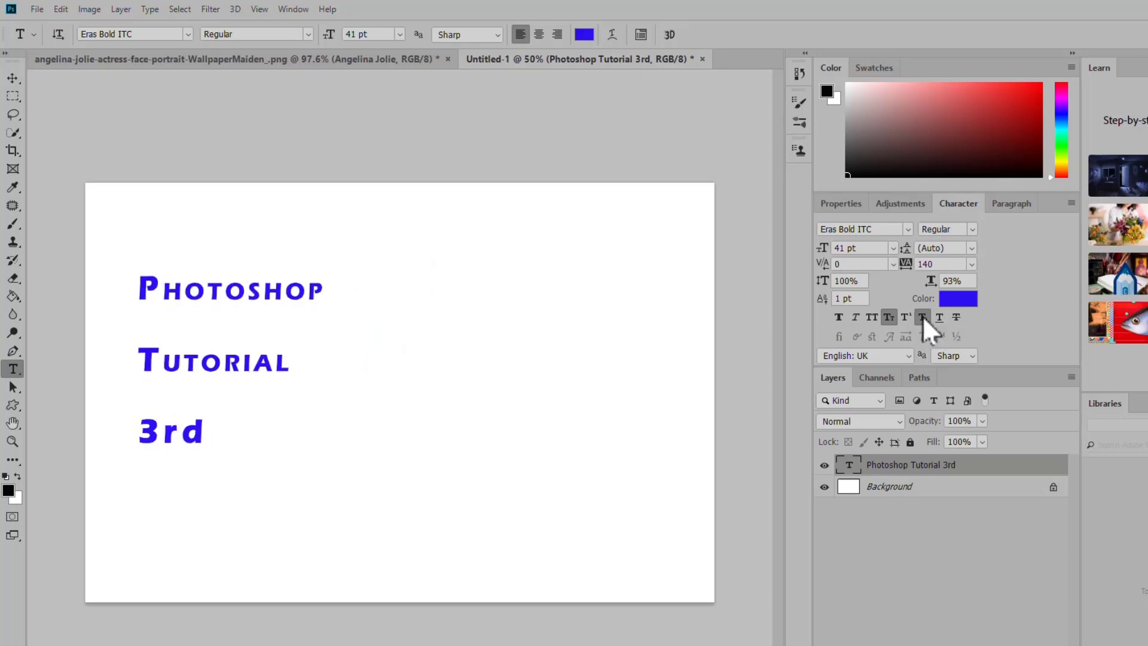
click(923, 316)
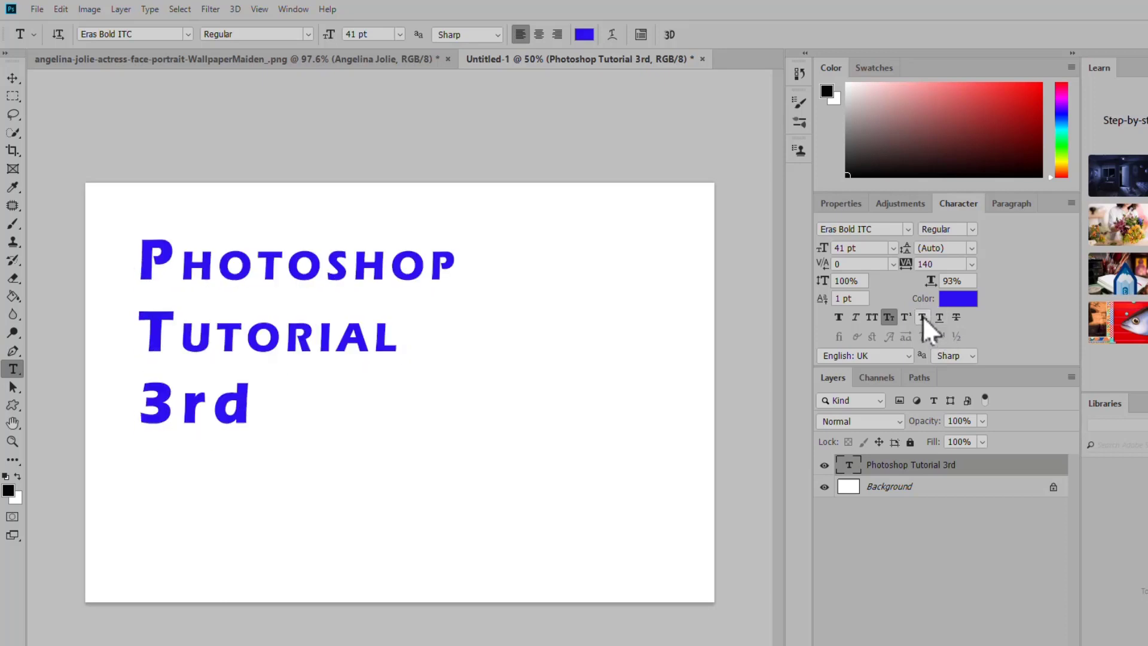
click(889, 318)
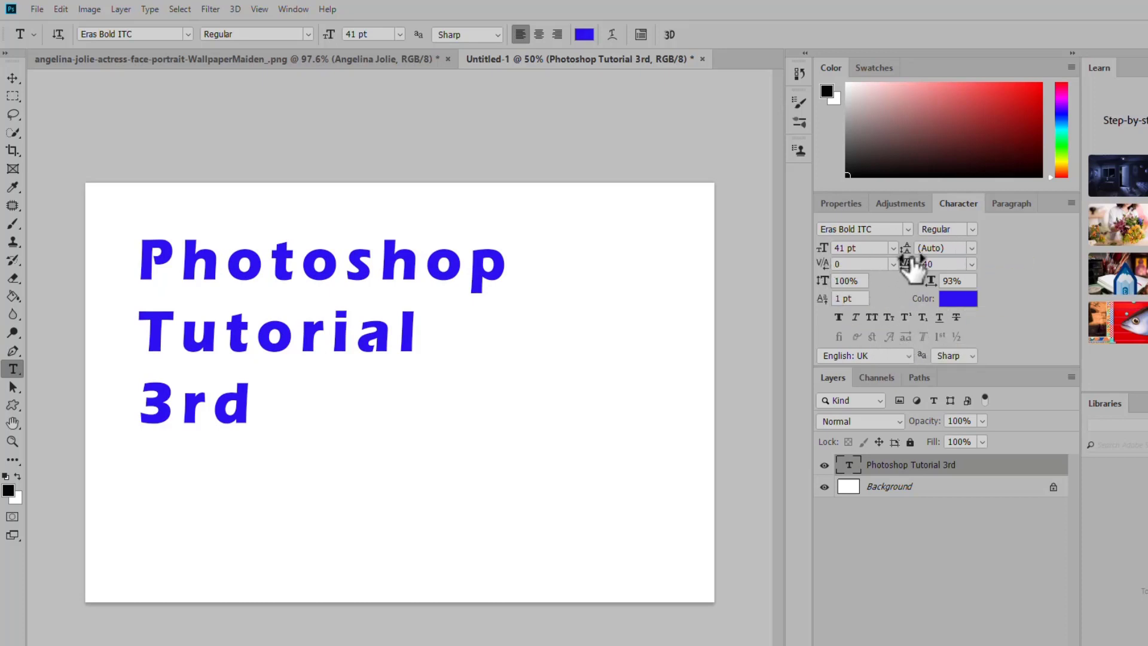
Centre-align the text's lines and move the text to the middle of the canvas
click(1010, 206)
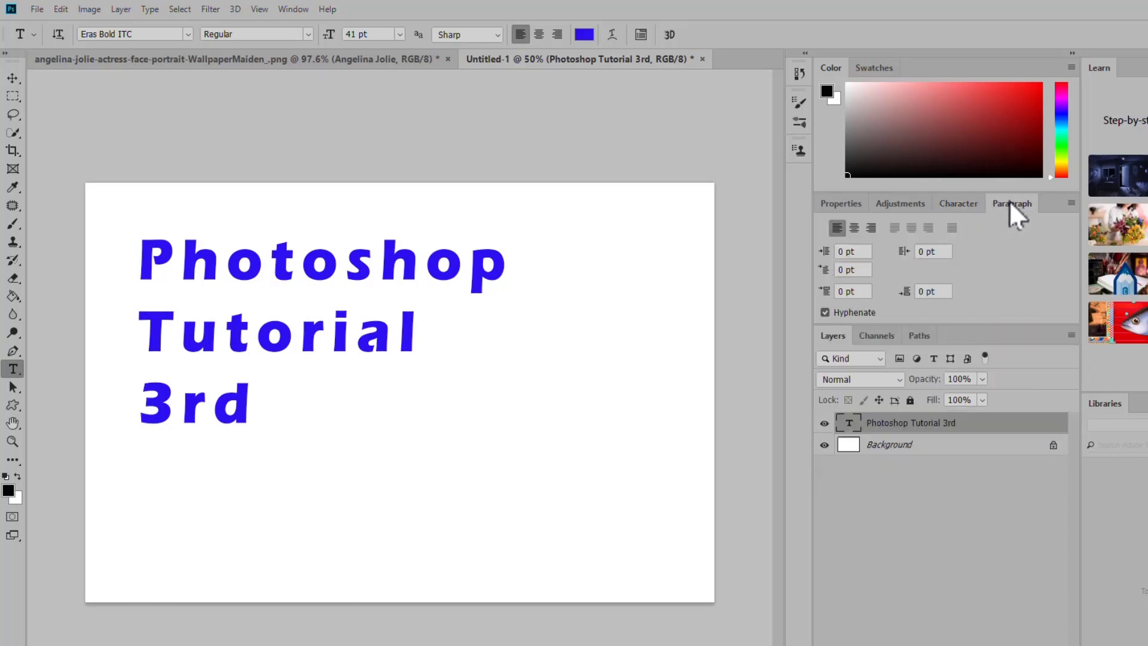
click(853, 228)
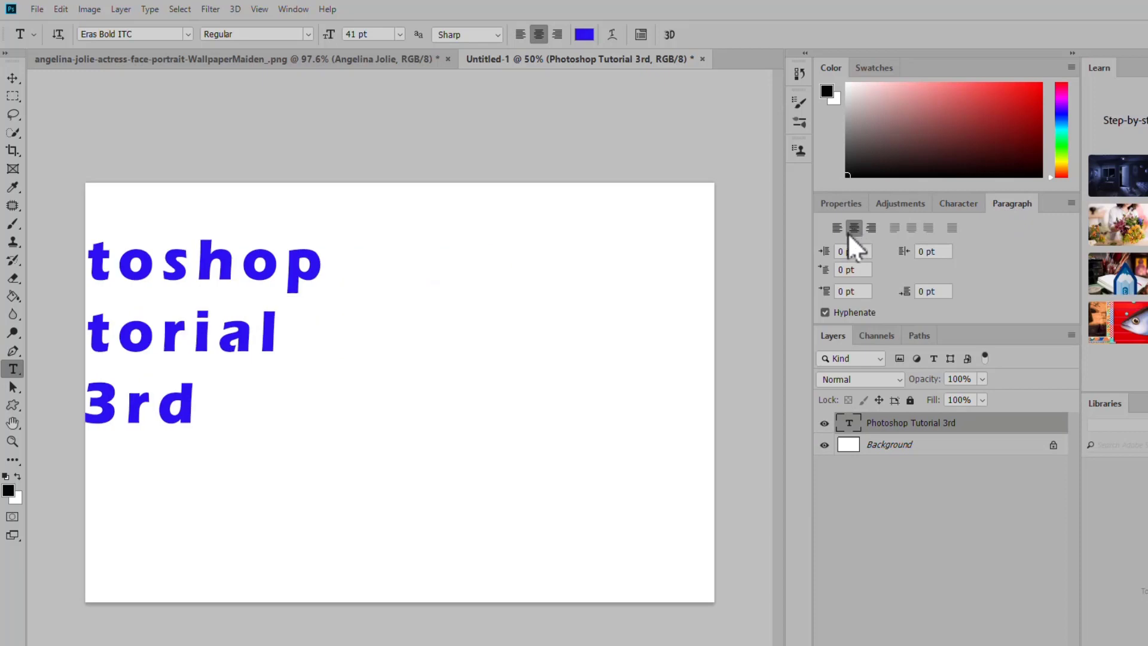
click(8, 76)
drag(217, 268, 467, 284)
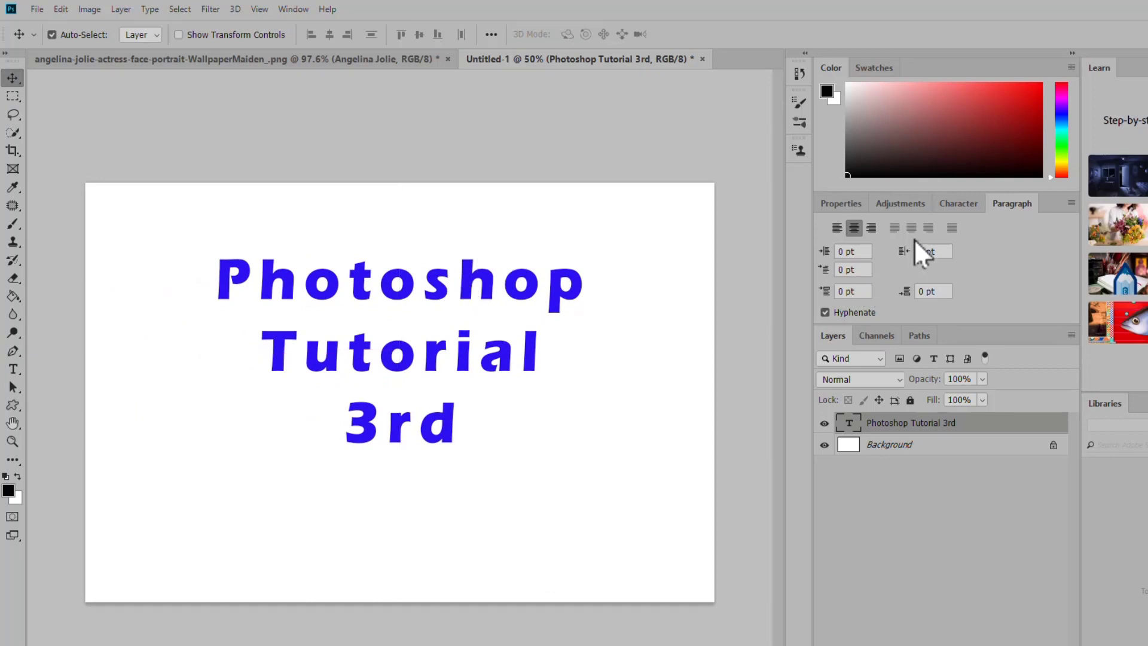
Try right alignment on the text, change it to left alignment, and set the first-line indent to 5 pt
click(872, 228)
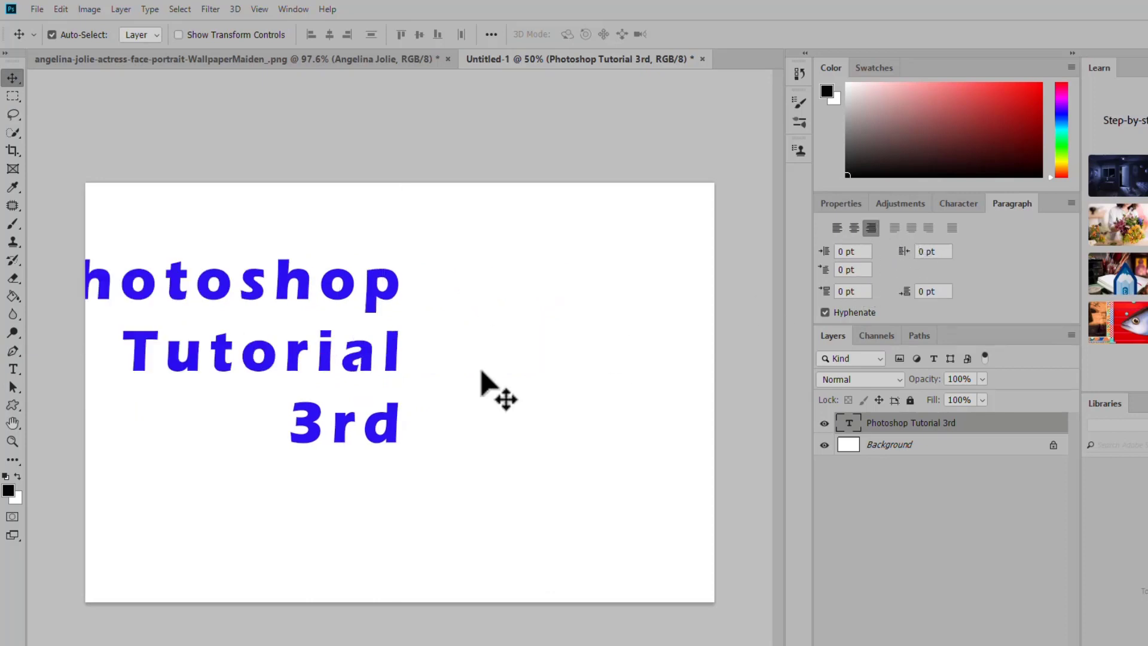
click(837, 228)
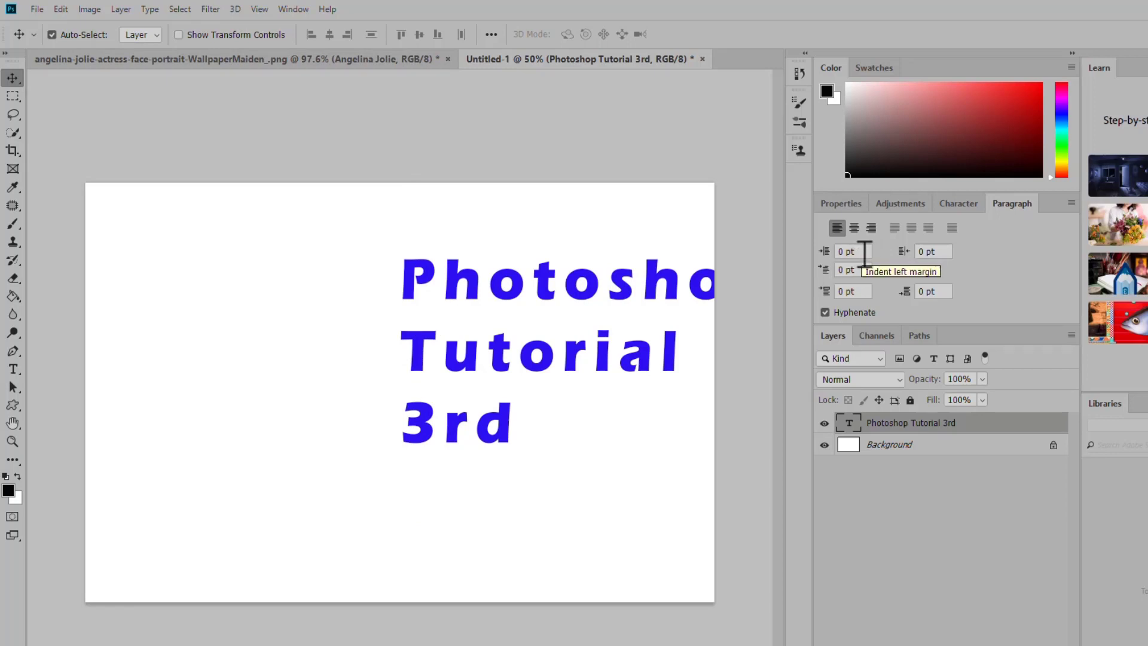
click(841, 270)
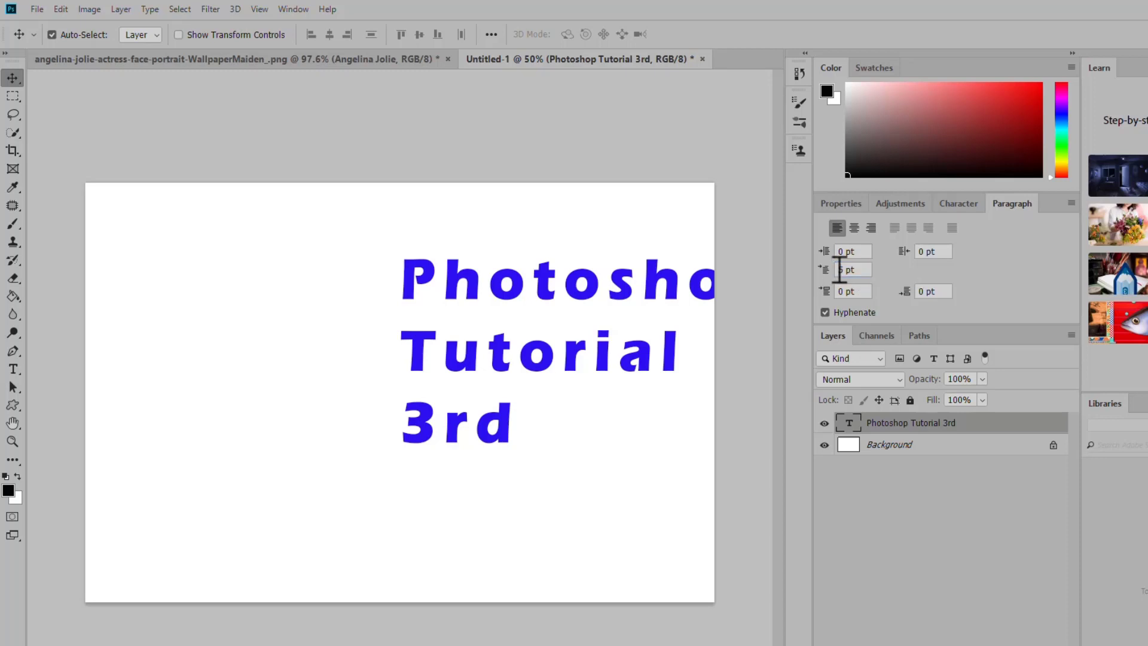
text(5)
key(Return)
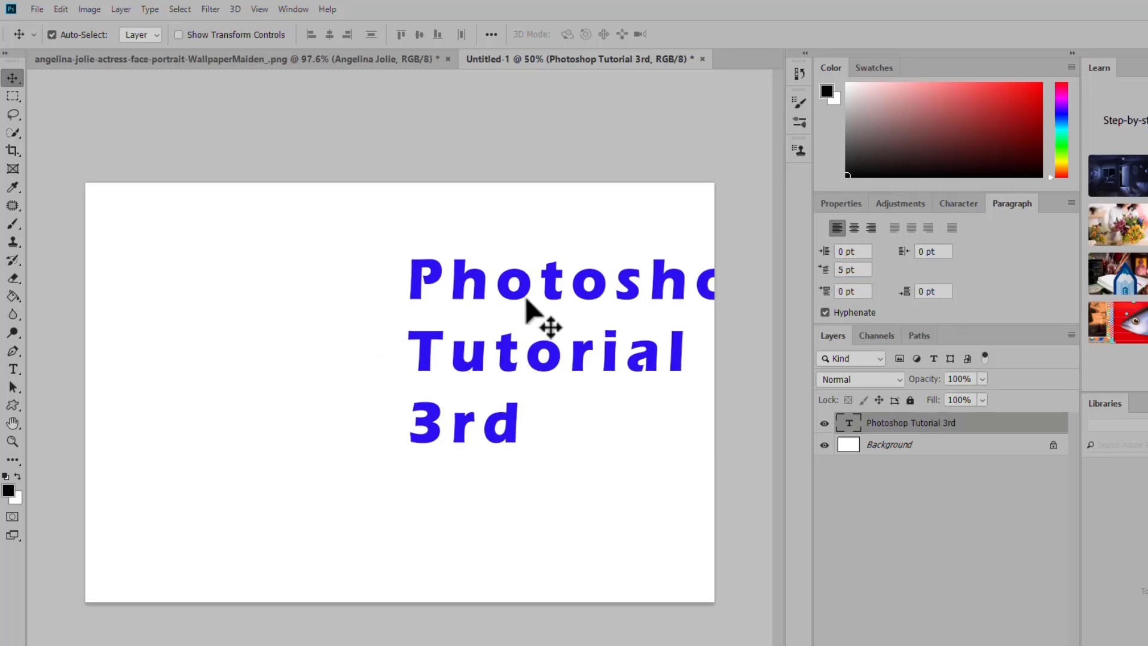
Delete the "Photoshop Tutorial 3rd" text layer and place a vertical "Lorem Ipsum" text near the canvas's upper-left corner with the Vertical Type tool
drag(527, 298, 374, 317)
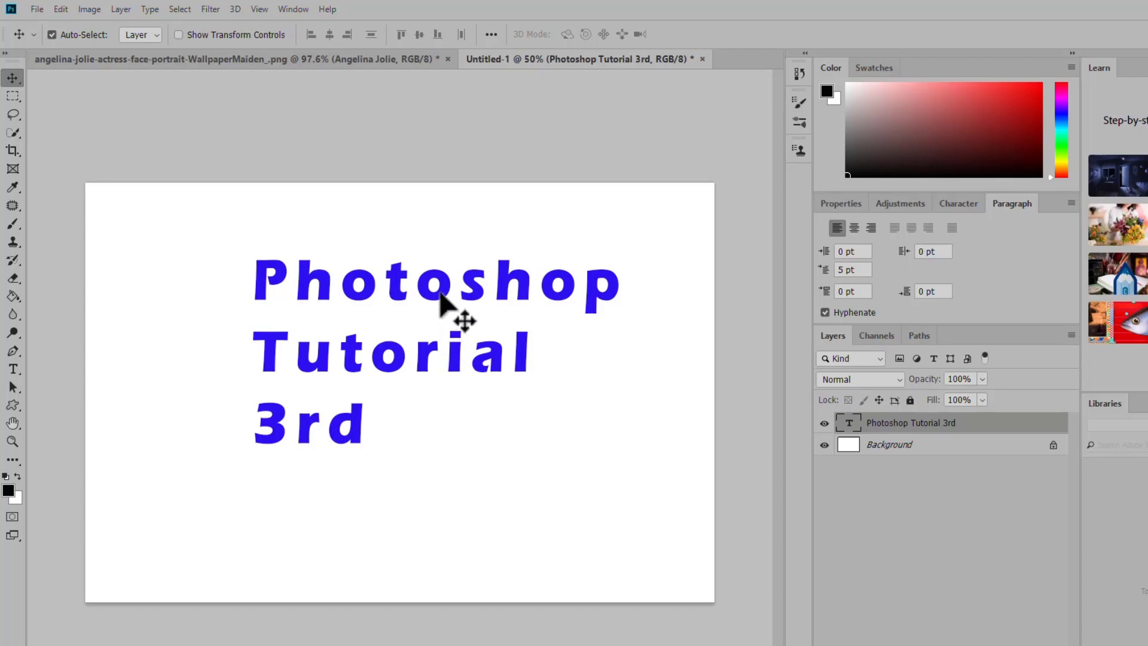
key(Delete)
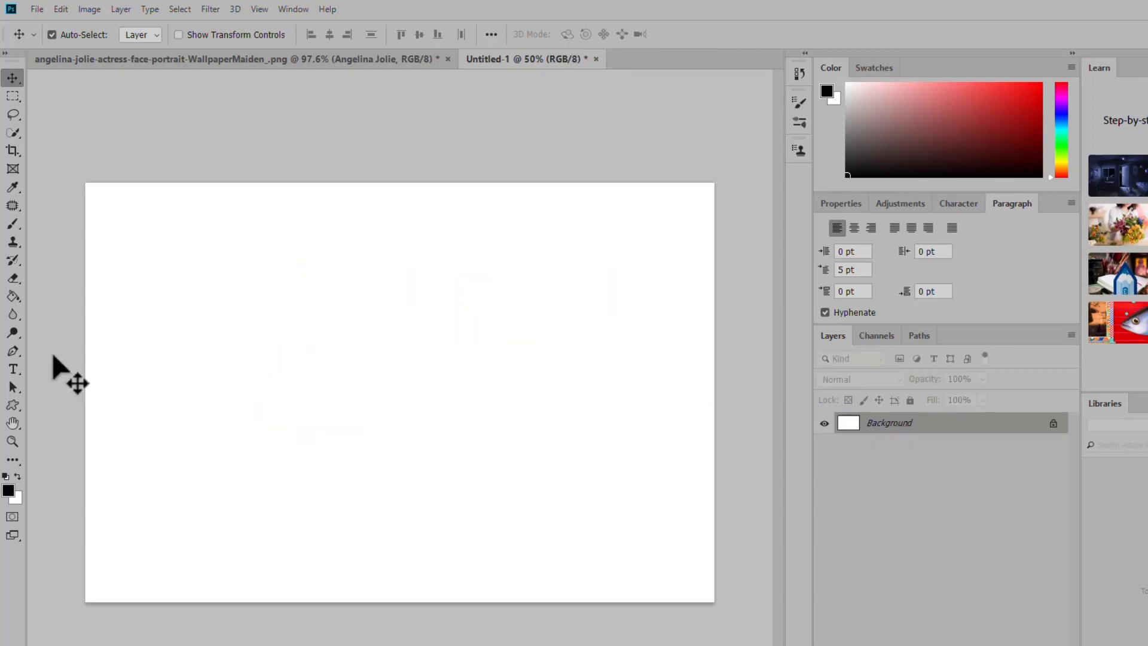
click(19, 366)
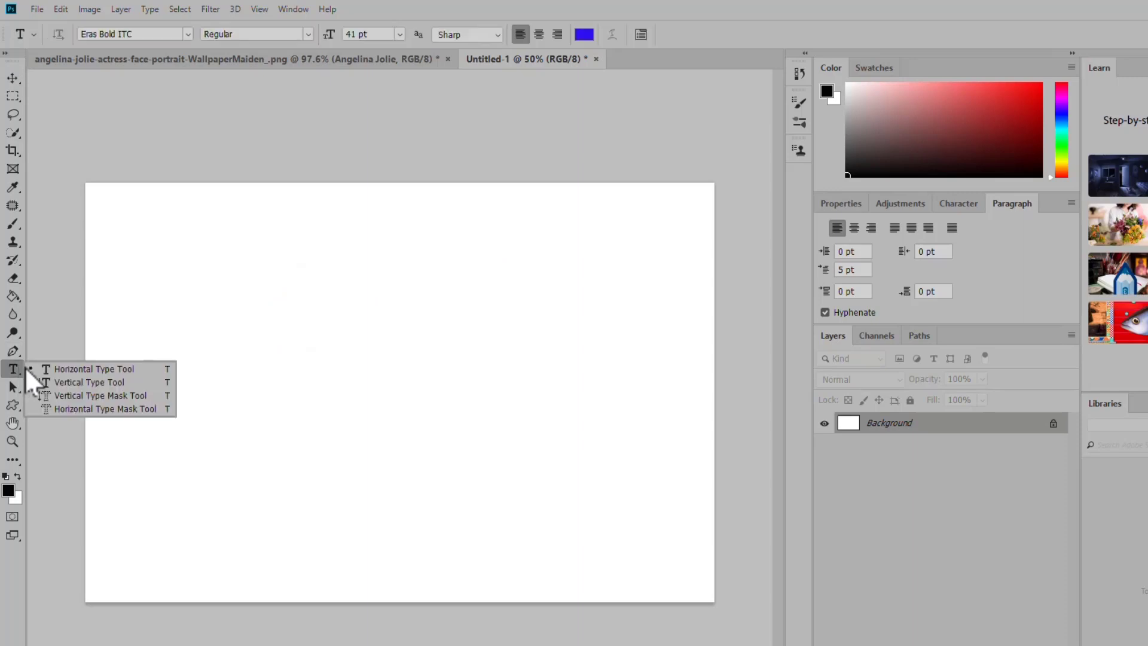
click(98, 379)
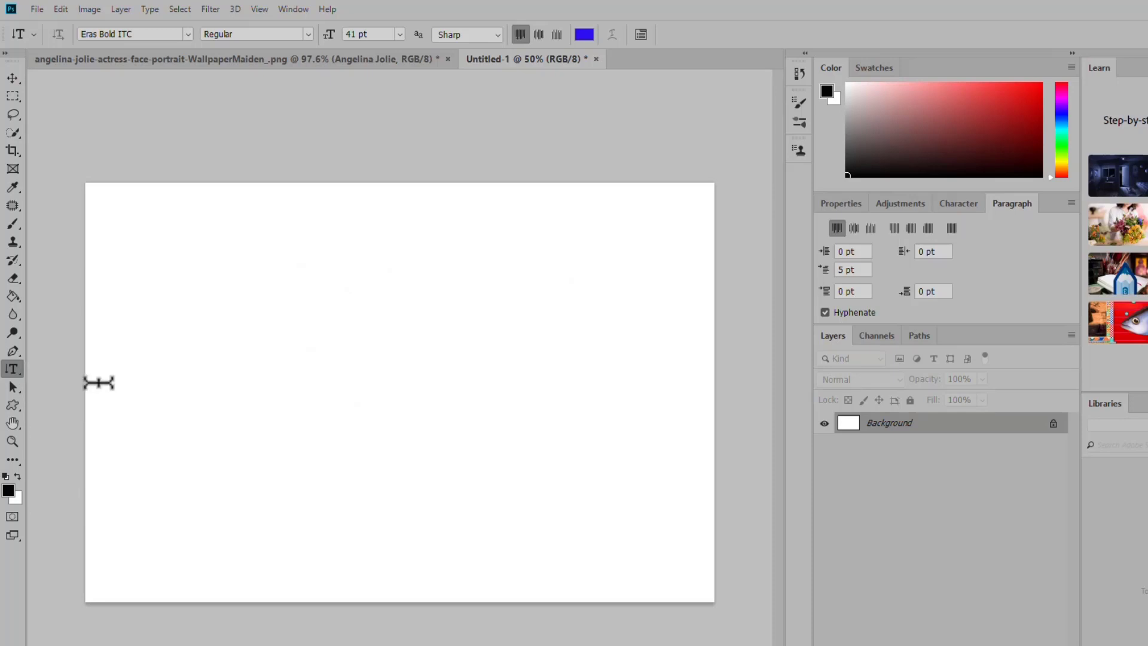
click(143, 231)
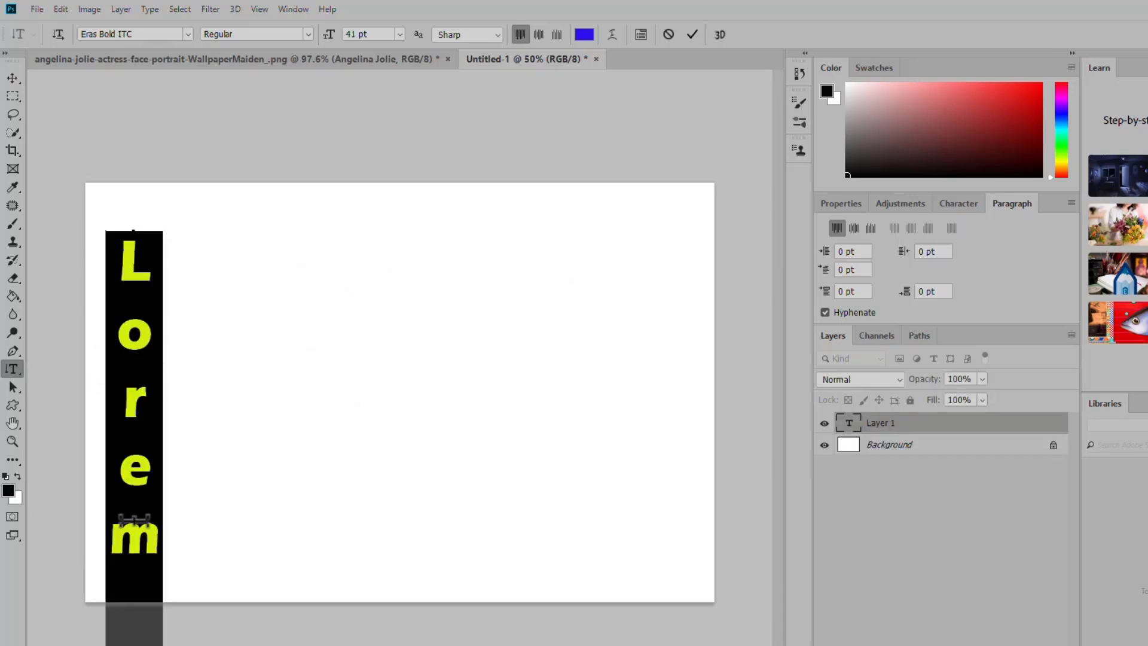
Set the vertical text's horizontal scale to 100% and its tracking to 0
click(957, 203)
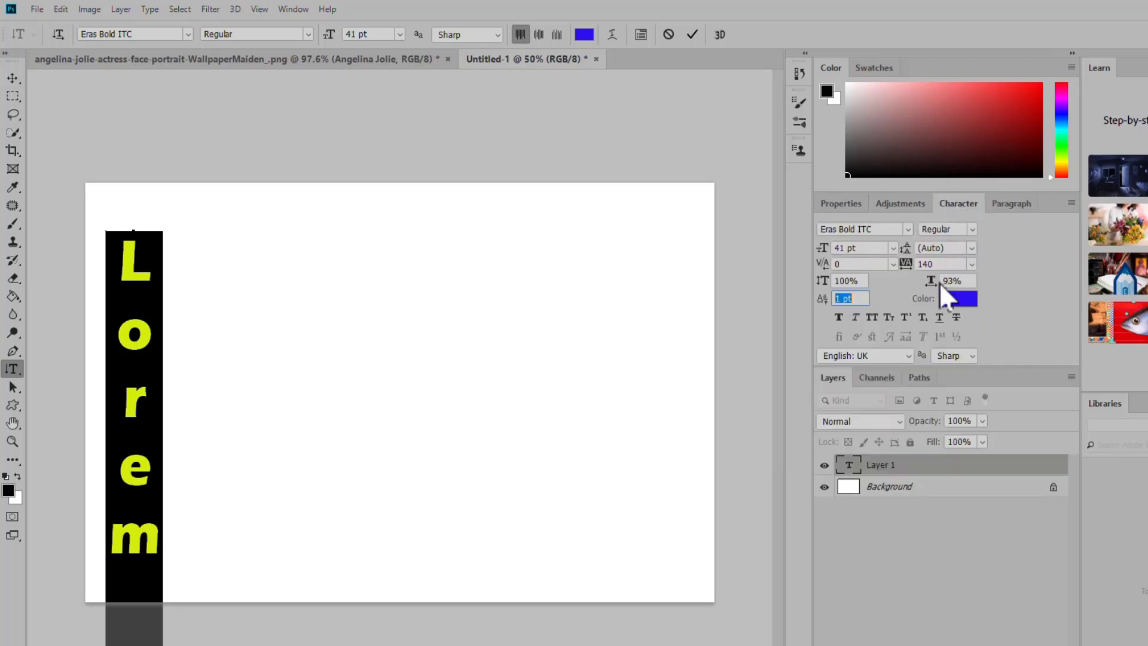
click(970, 280)
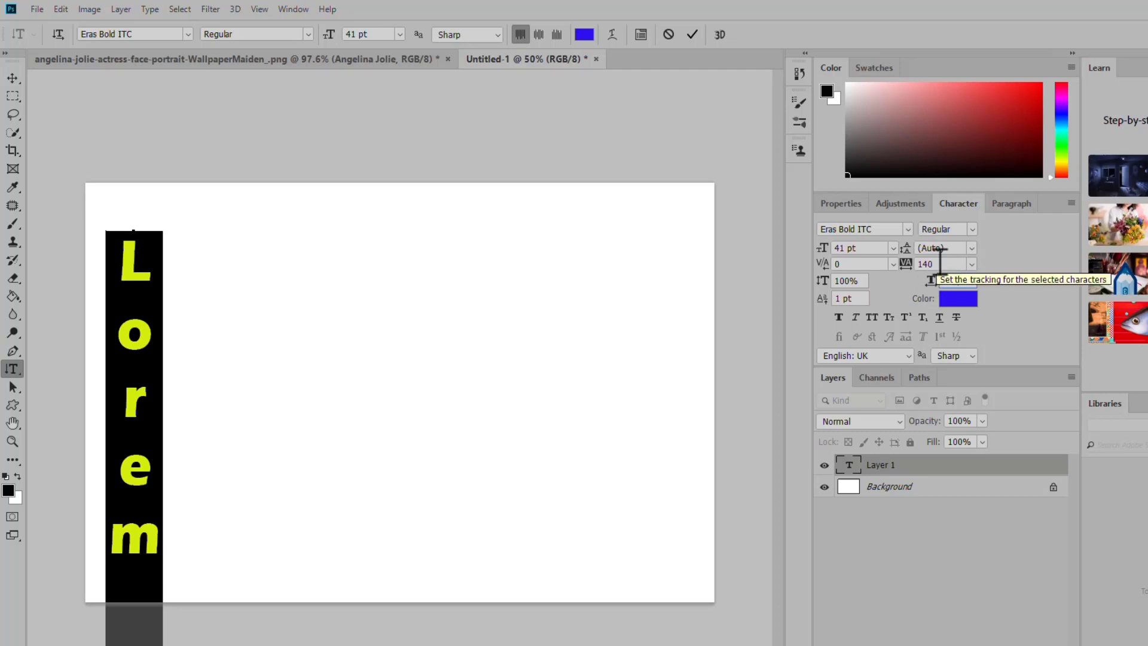
key(Return)
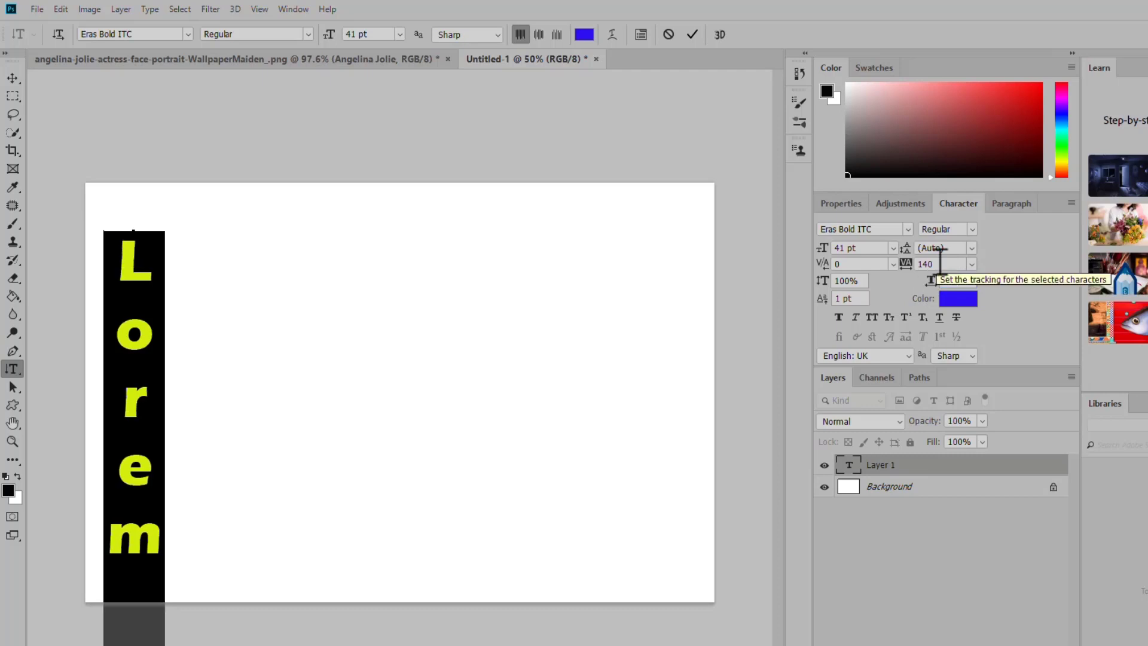
click(972, 263)
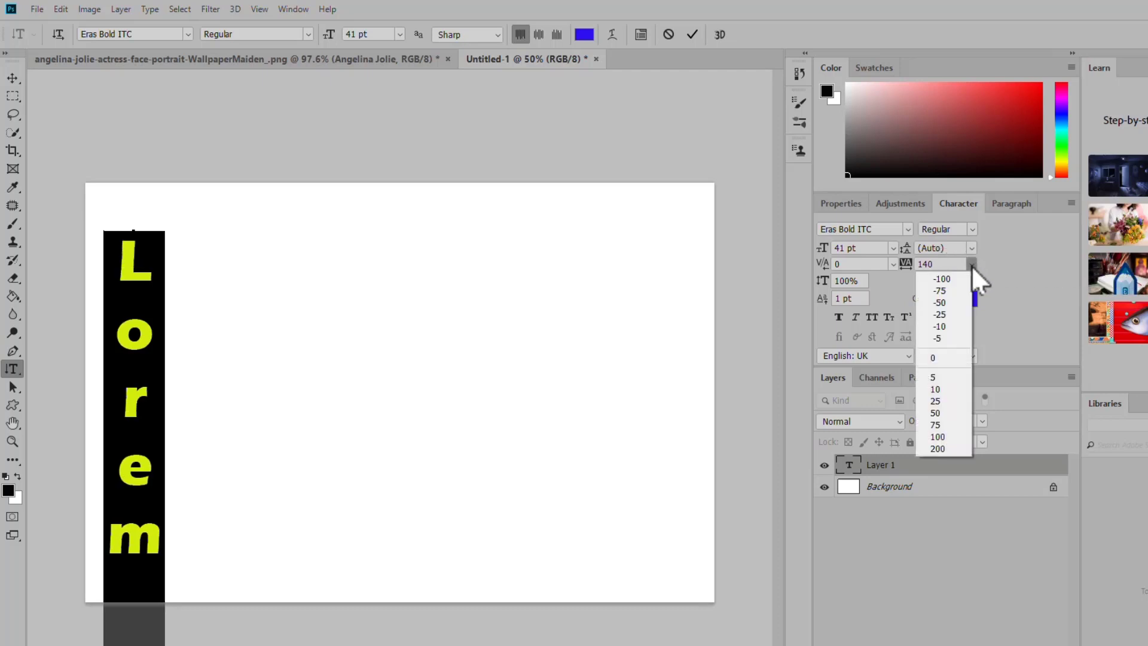
click(946, 359)
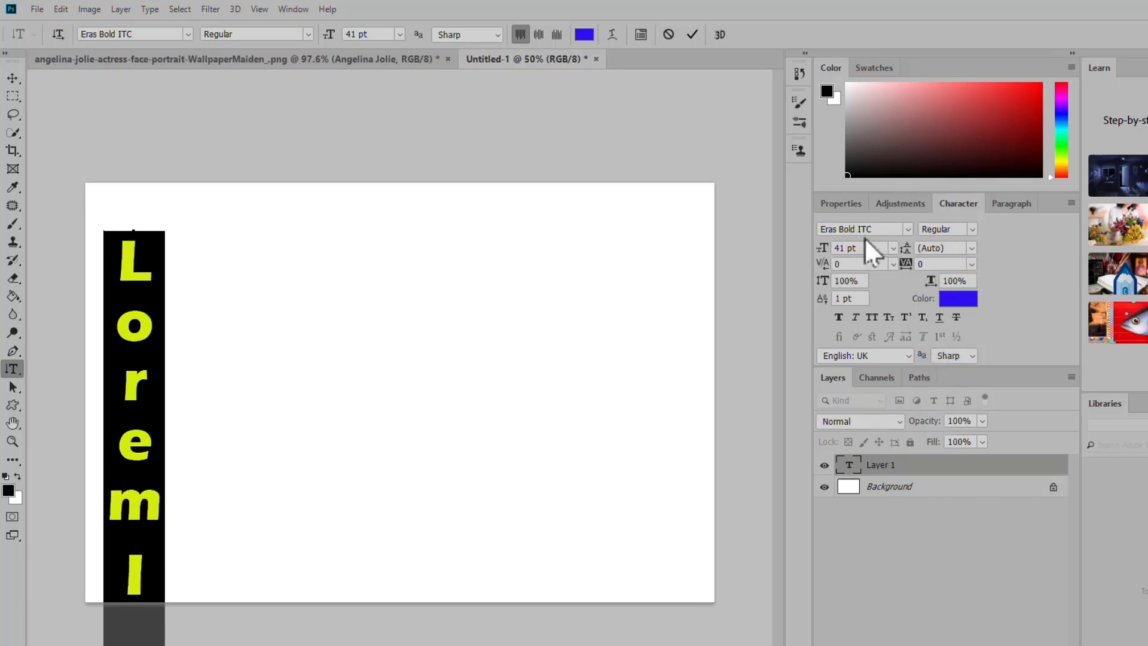
Change the vertical text's font to Arial, reduce its size to 21 pt, and commit the text
click(908, 228)
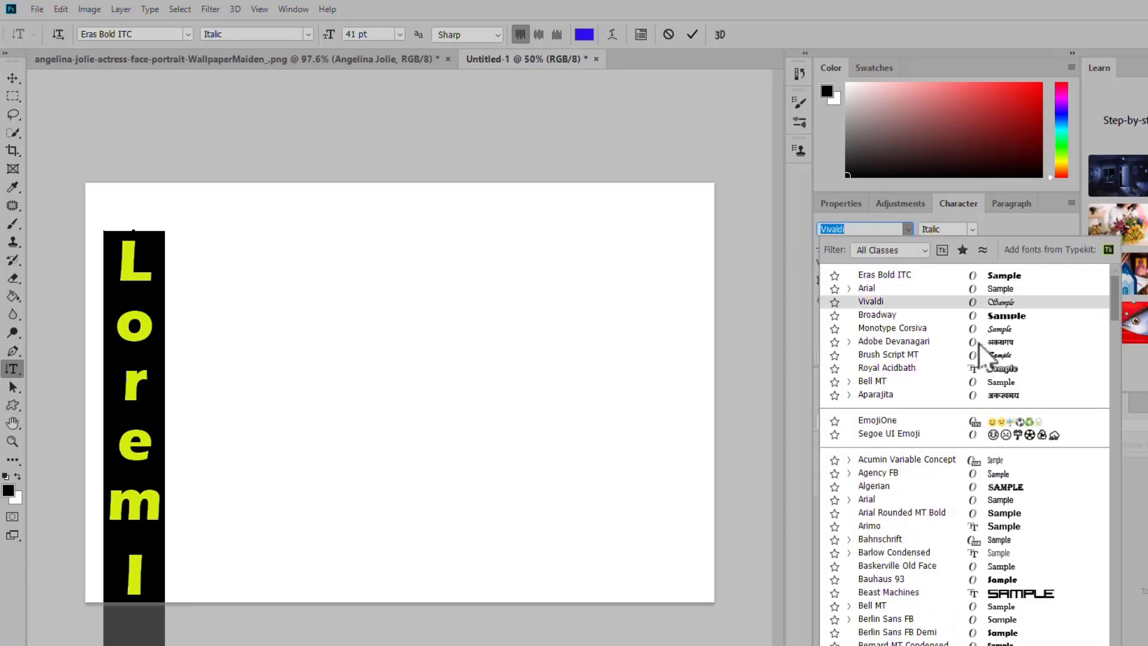
click(1007, 290)
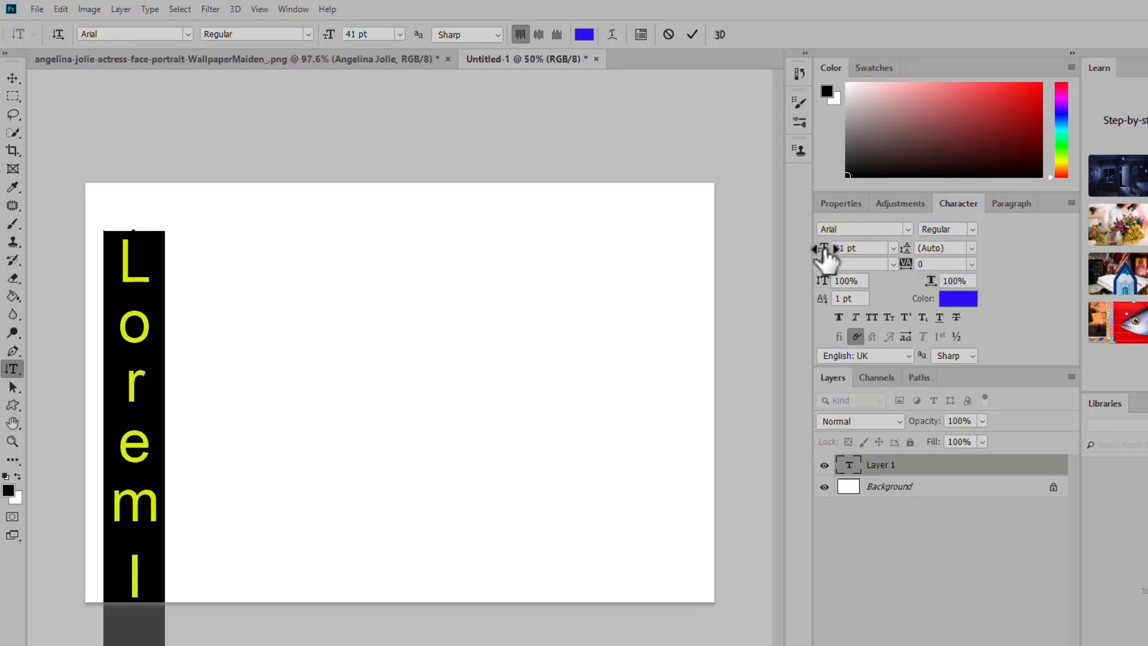
mouse_move(826, 256)
mouse_down()
mouse_move(810, 251)
mouse_move(811, 261)
mouse_up()
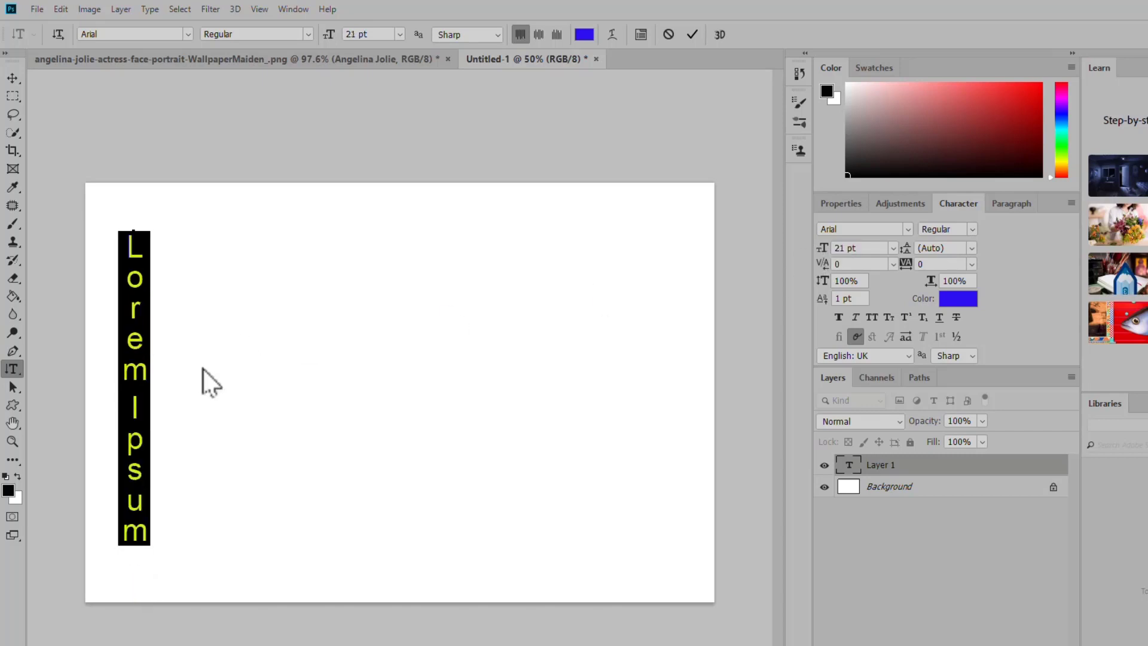
click(228, 358)
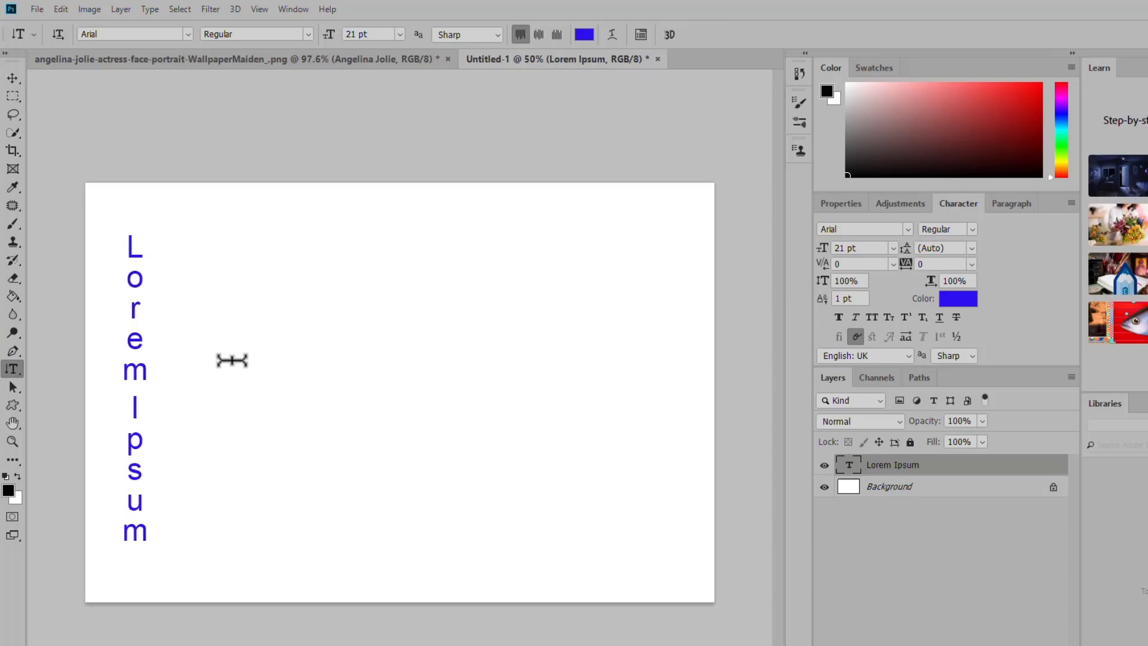
Move the vertical "Lorem Ipsum" text slightly toward the middle of the canvas, and delete its layer
click(10, 79)
scroll(218, 353, up, 1)
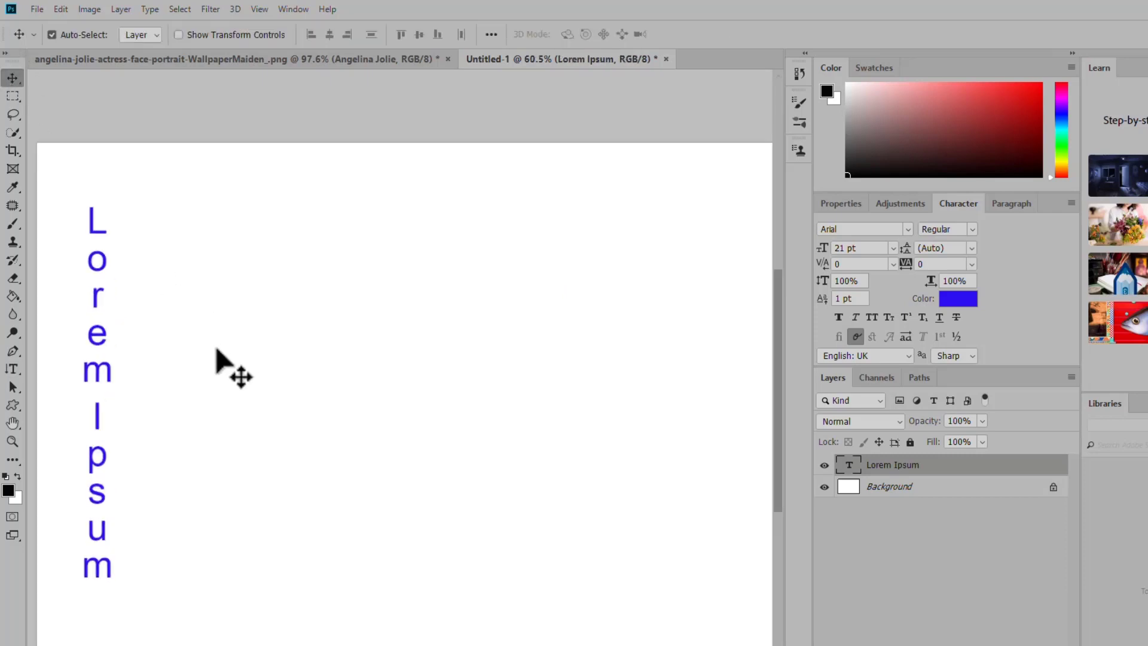
drag(102, 342, 164, 334)
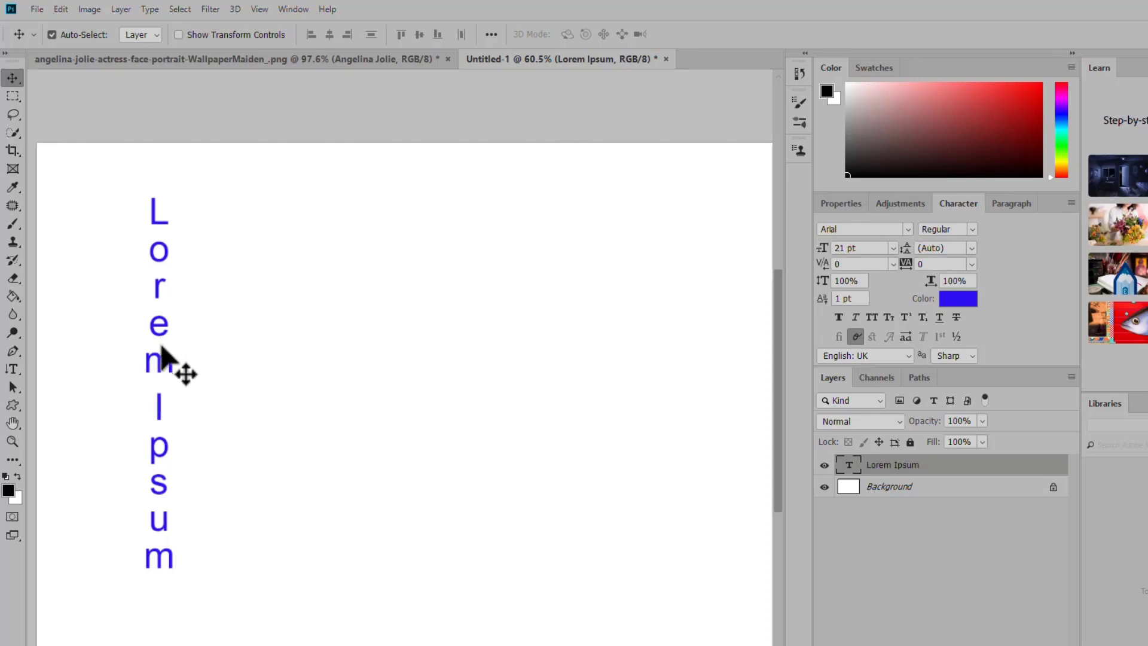
key(Delete)
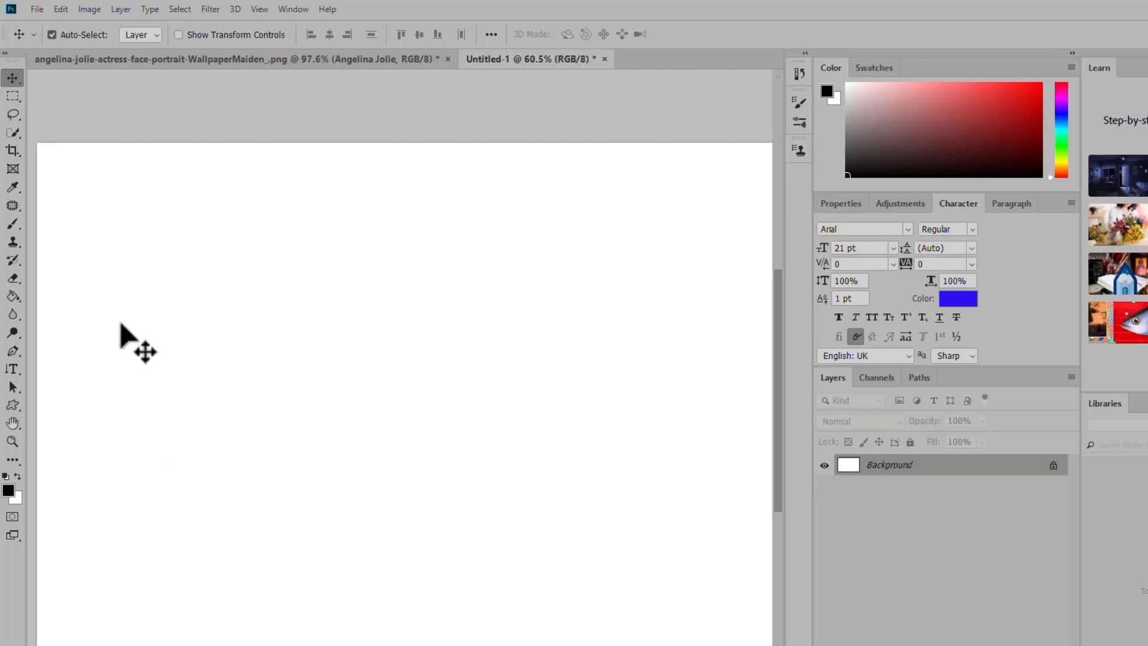
Place a horizontal "Lorem Ipsum" text in the upper-left part of the canvas with the Horizontal Type tool
click(10, 370)
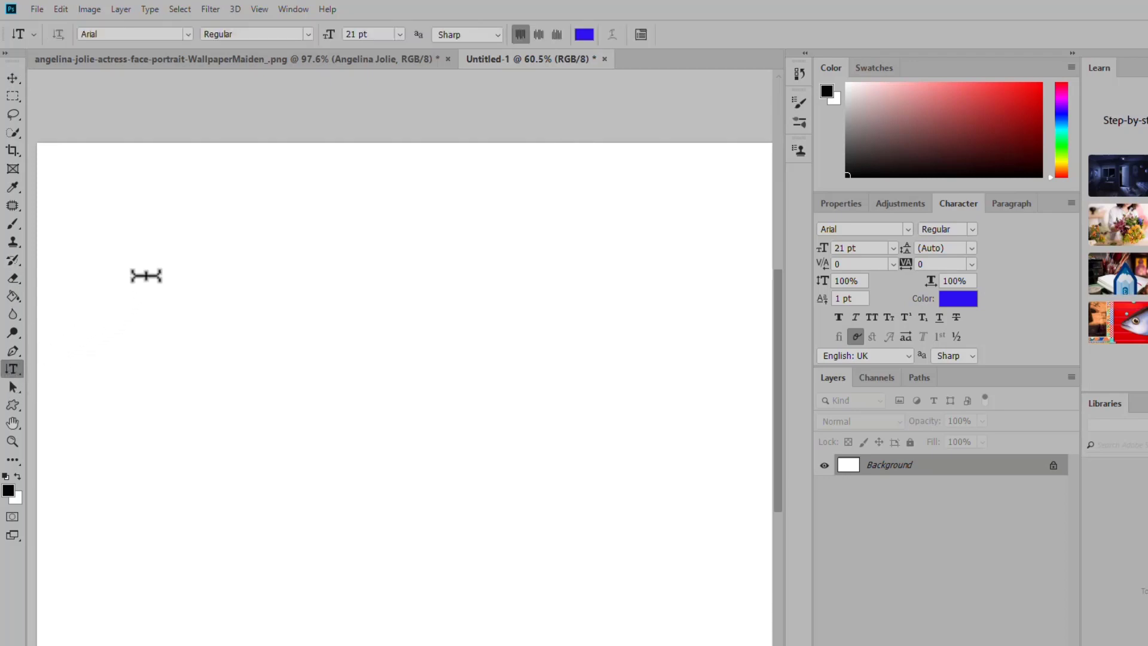
right_click(14, 371)
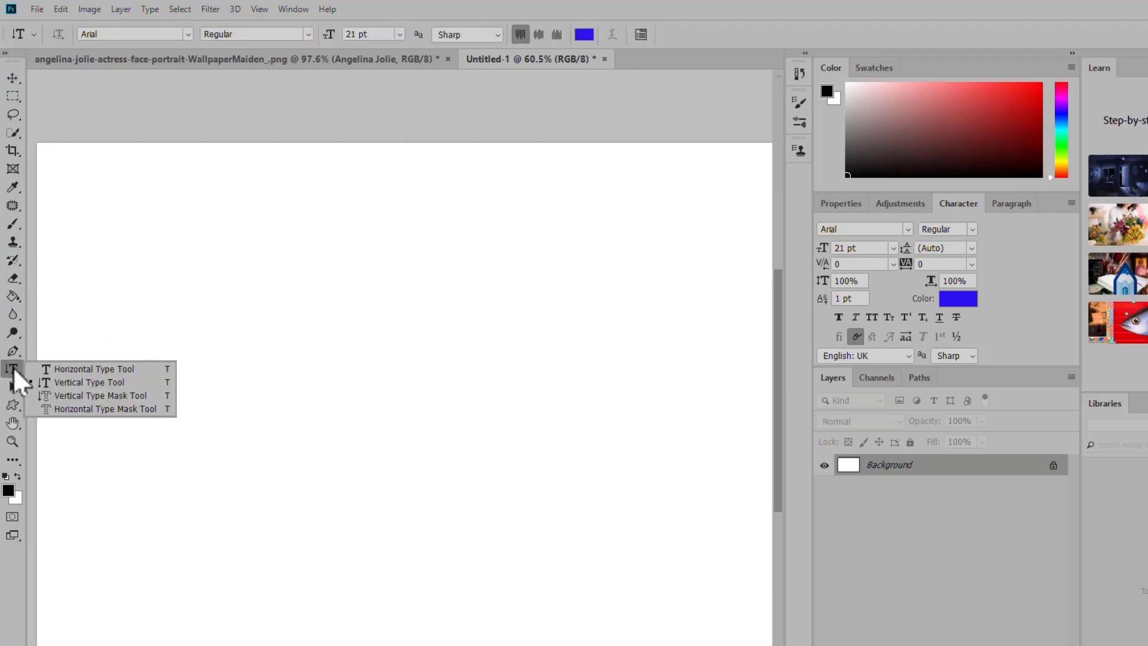
click(64, 368)
click(132, 285)
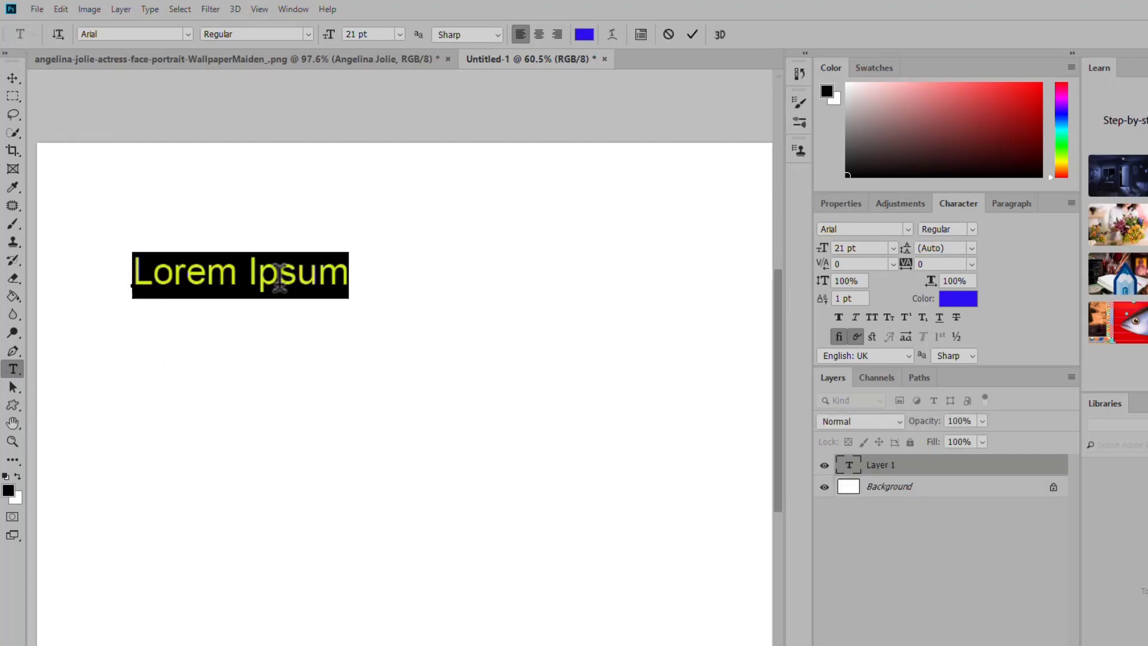
Recolour only the letter "m" of "Lorem" pinkish red
click(217, 272)
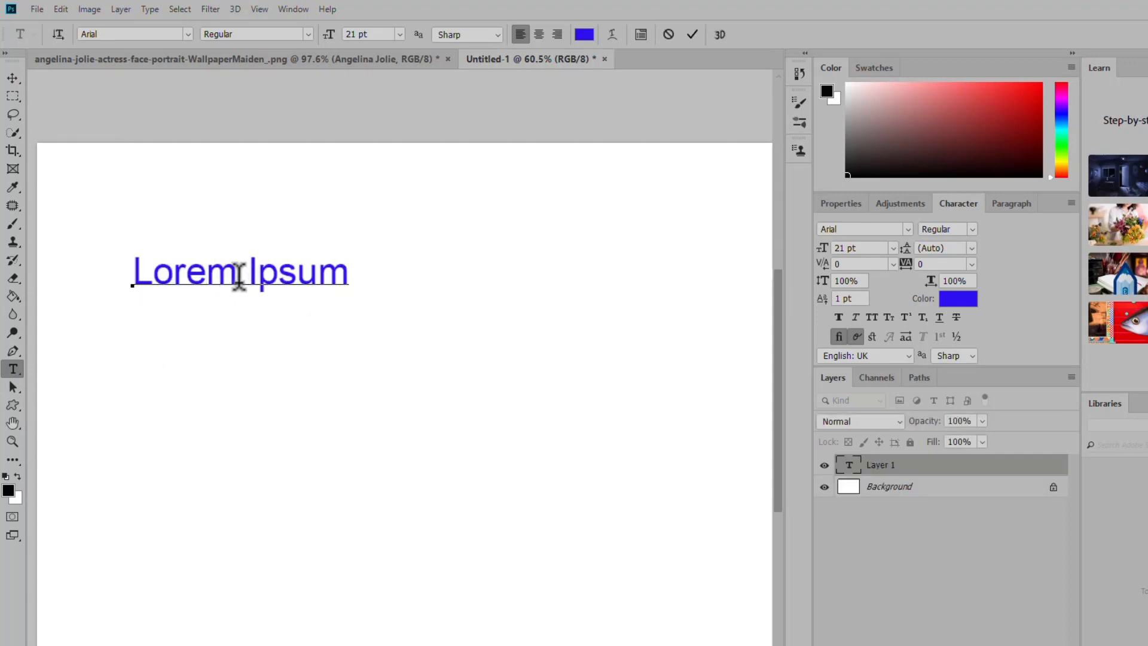
drag(242, 273, 216, 272)
click(584, 35)
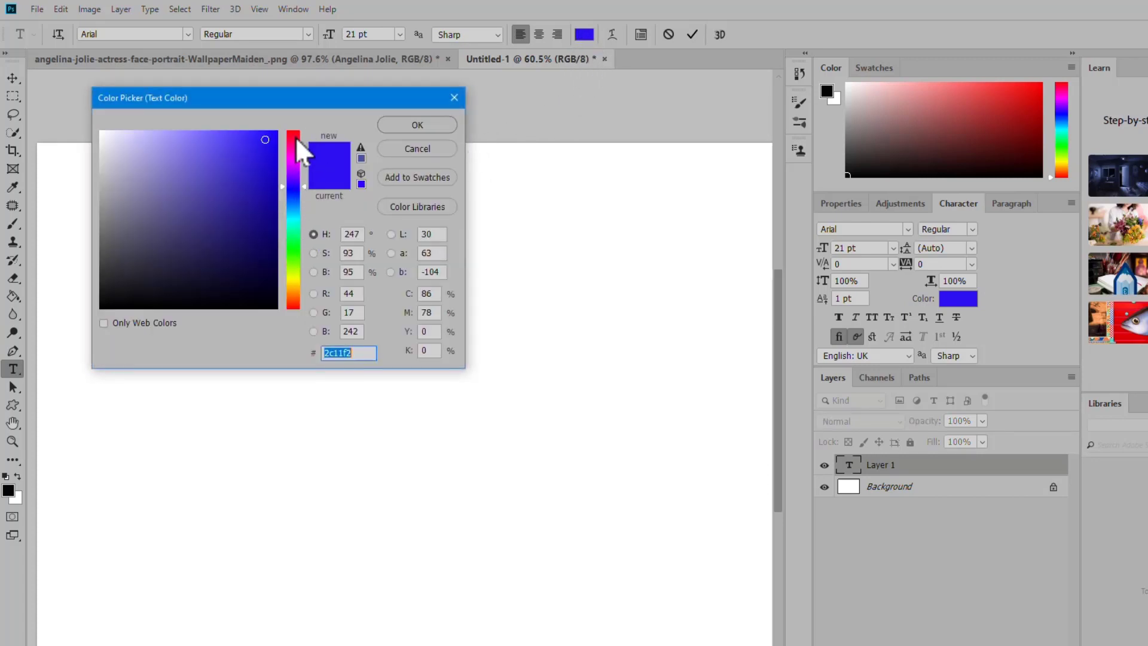
click(295, 138)
click(400, 125)
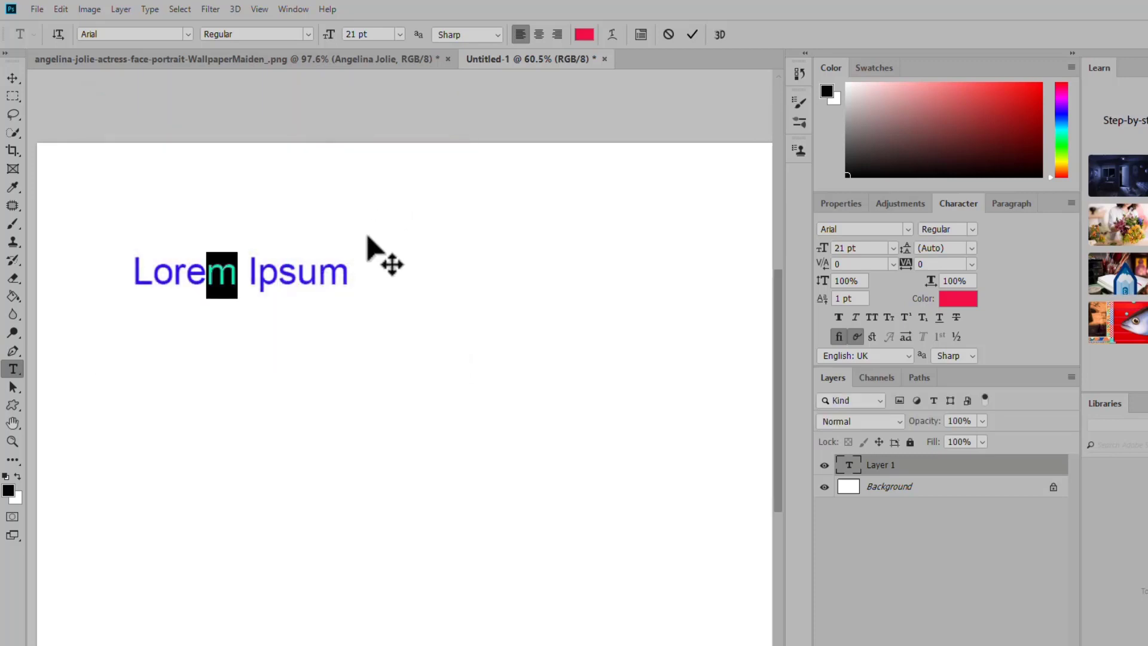
Replace the "I" of "Ipsum" with "L" so the text reads "Lorem Lpsum", and commit the text
click(354, 269)
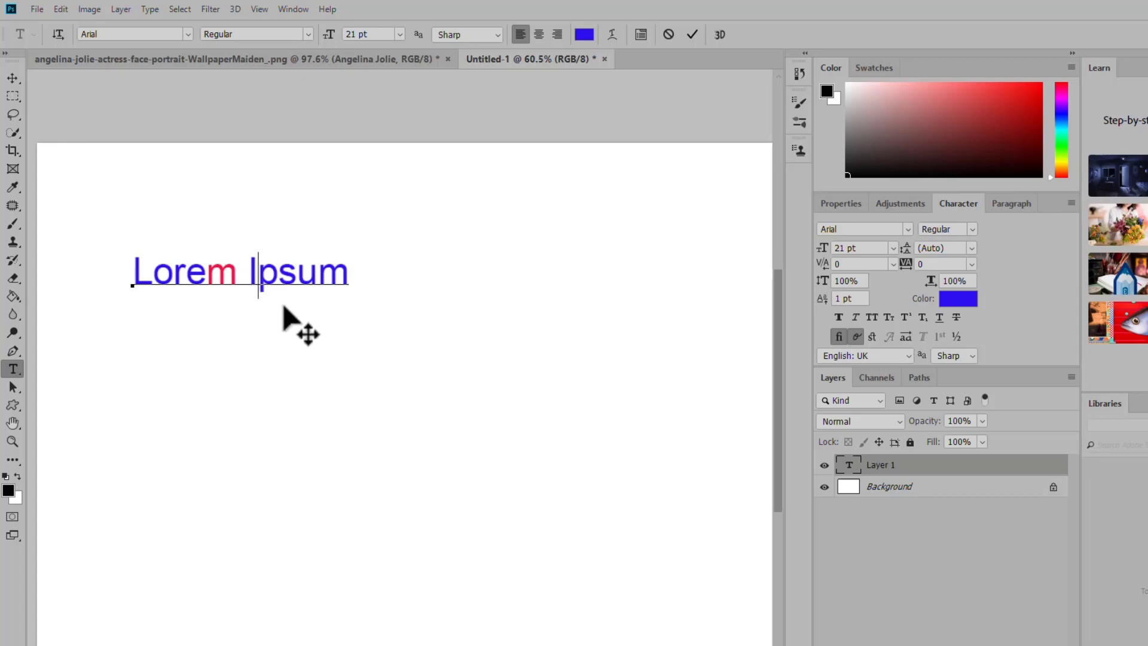
key(BackSpace)
text(L)
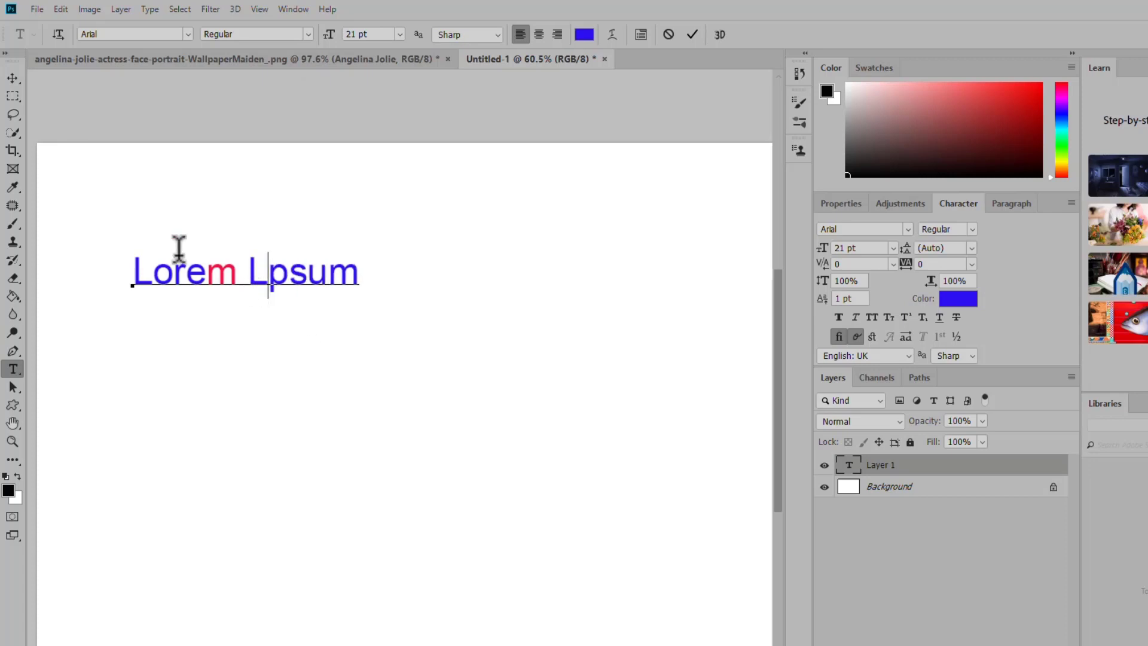
click(11, 80)
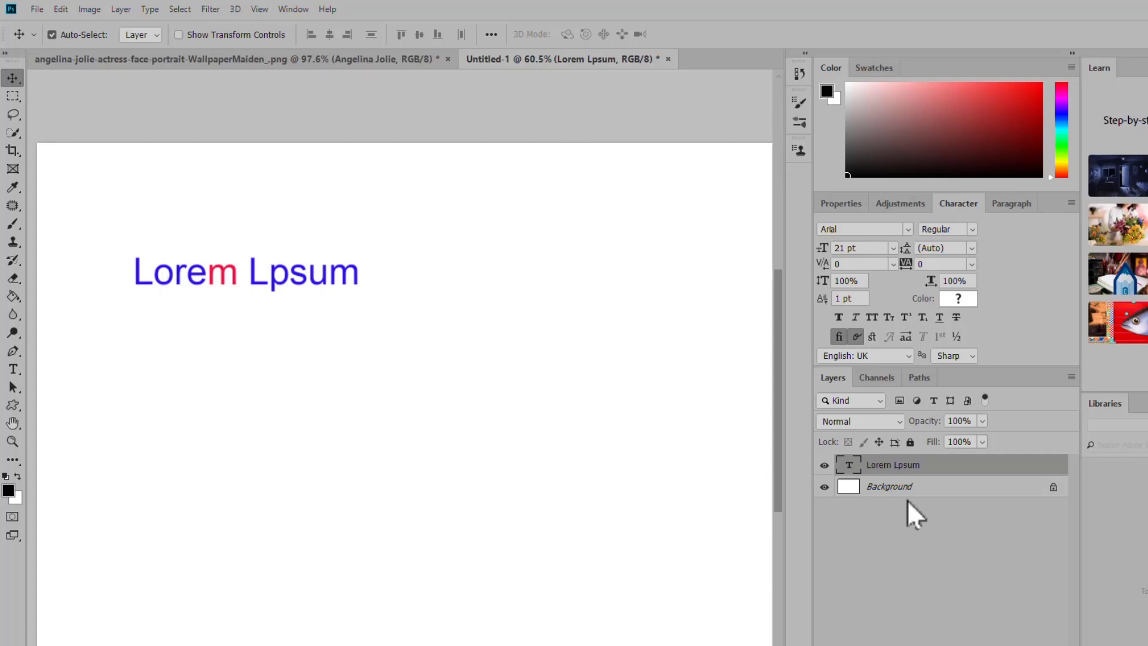
Recolour the whole "Lorem Lpsum" text layer dark green, #0b7d06
click(958, 299)
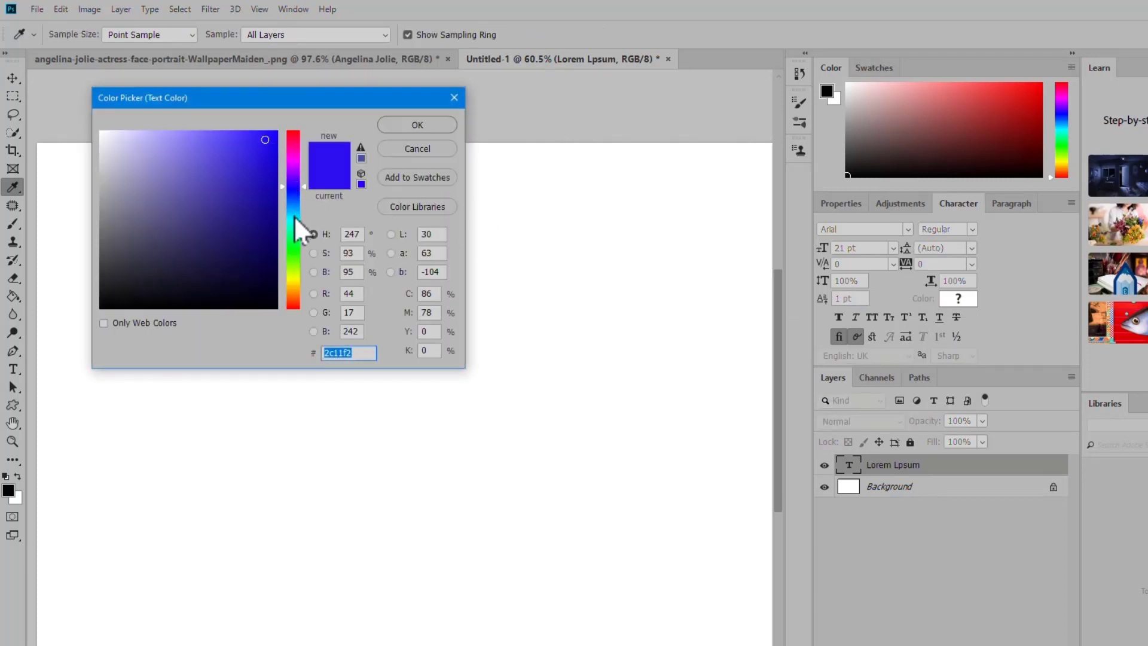
click(293, 252)
drag(270, 191, 269, 223)
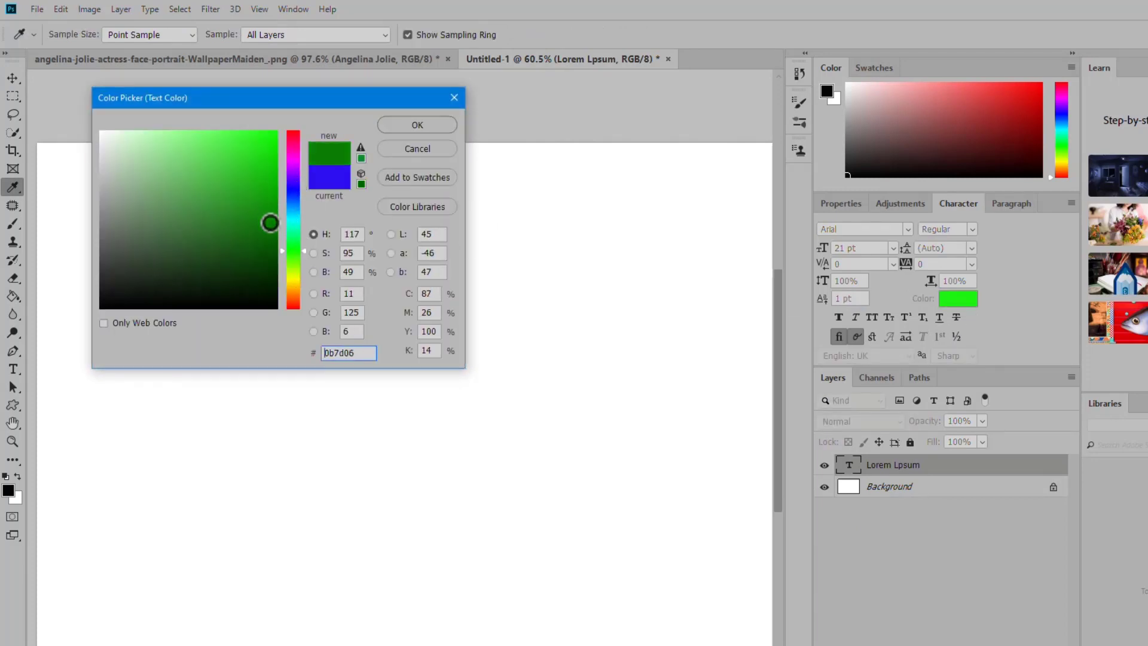
click(413, 125)
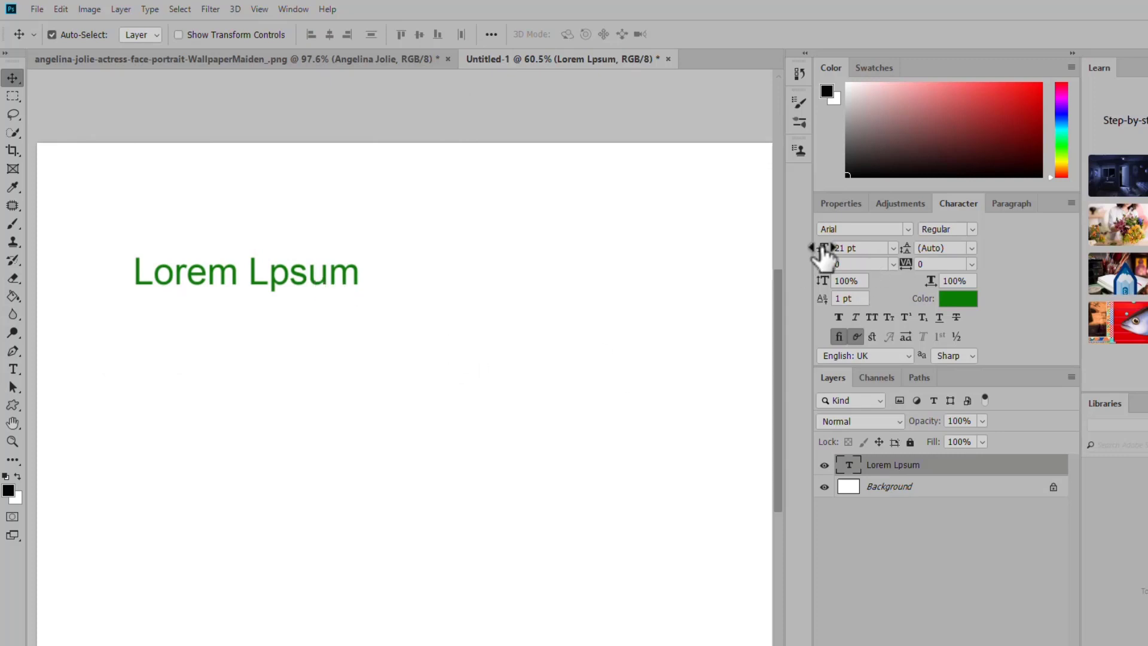
Enlarge the "Lorem Lpsum" text to 38 pt and move it slightly down on the canvas
drag(824, 247, 843, 248)
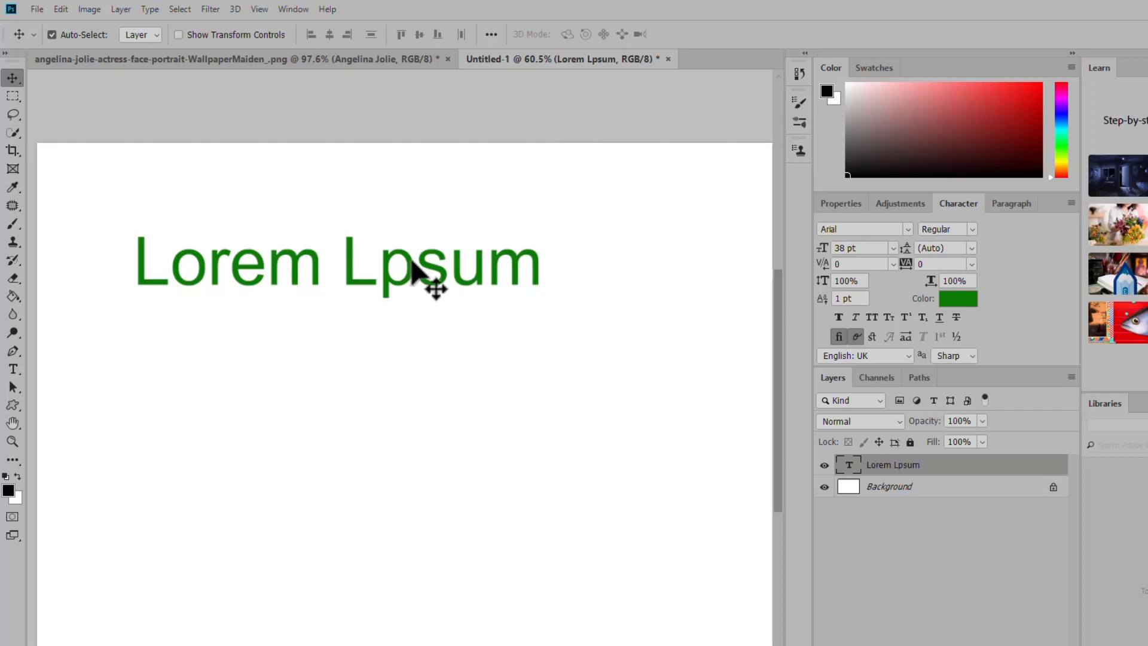
drag(411, 266, 408, 315)
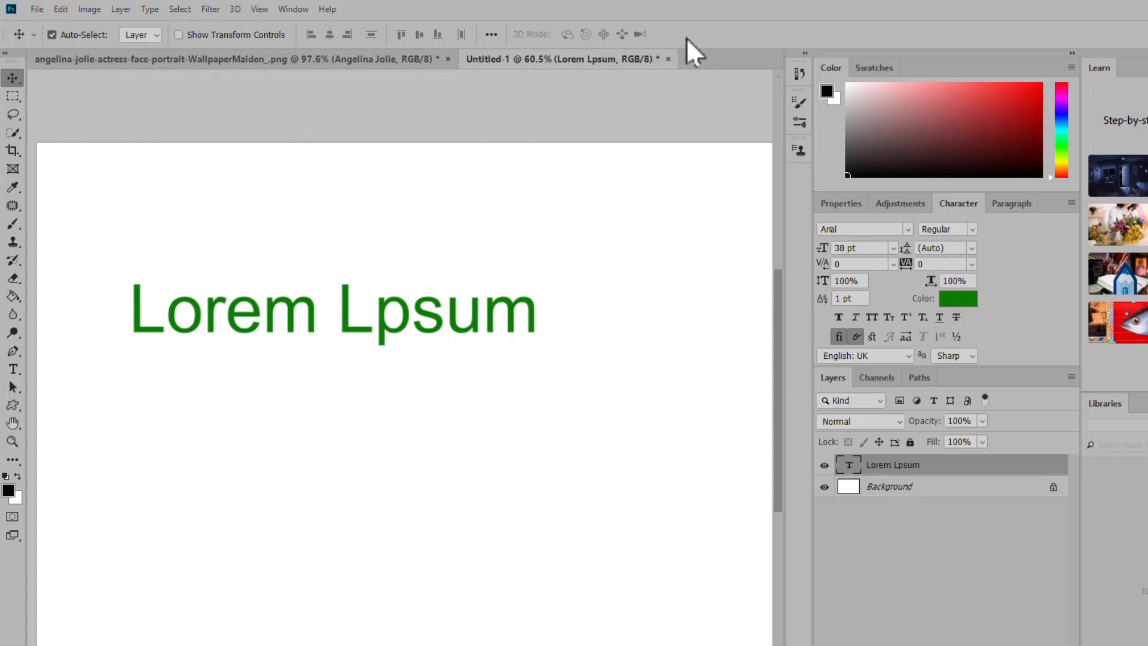
Warp the "Lorem Lpsum" text with a horizontal Arc style, bend +74% and horizontal distortion +33%, and commit it
click(13, 370)
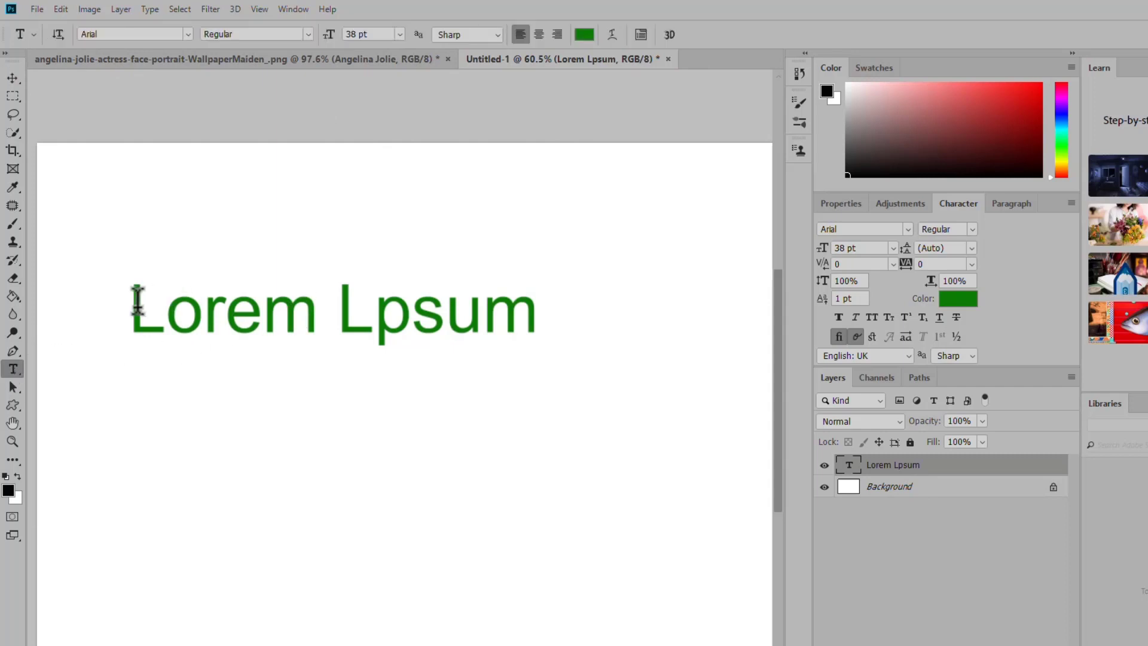
drag(138, 301, 575, 301)
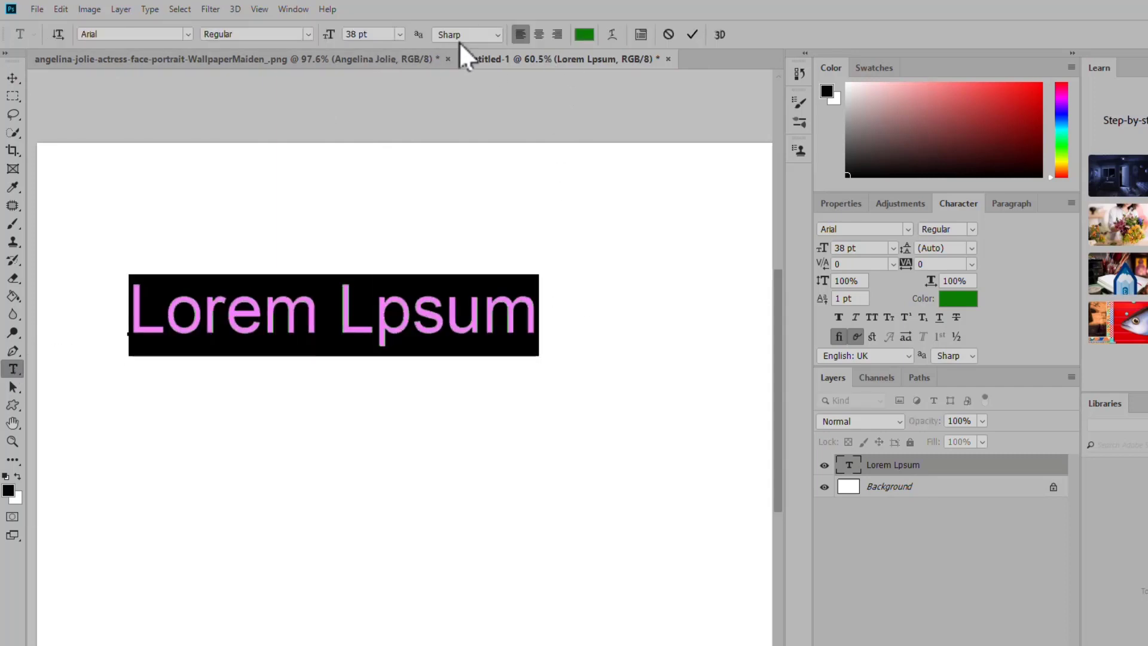
click(614, 36)
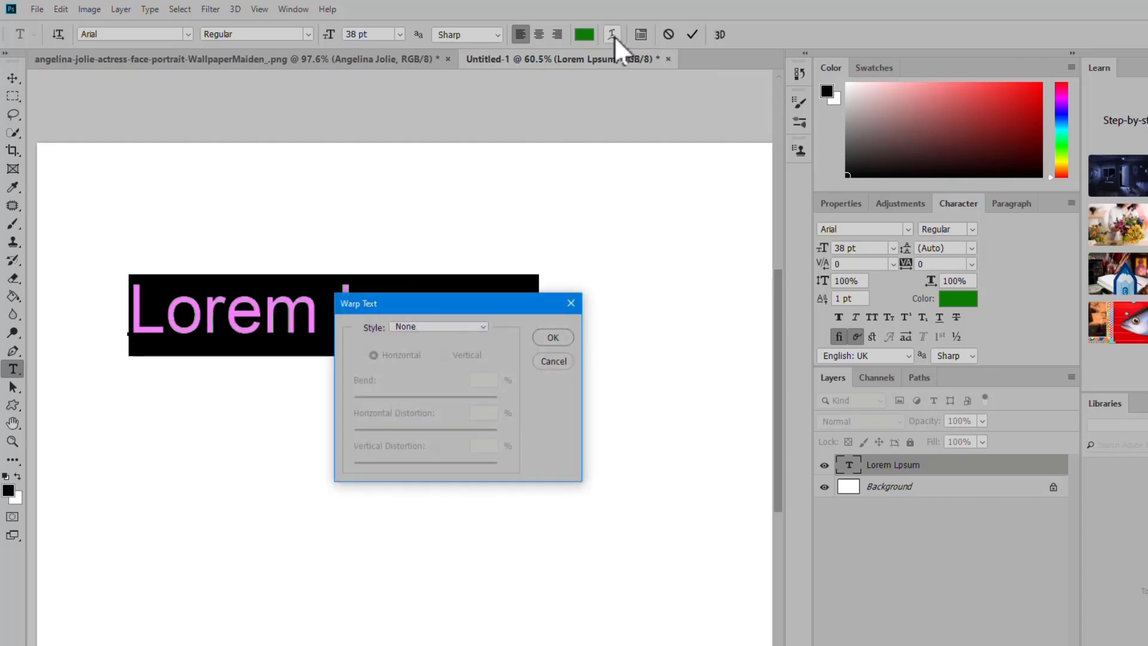
drag(439, 300, 598, 91)
click(594, 117)
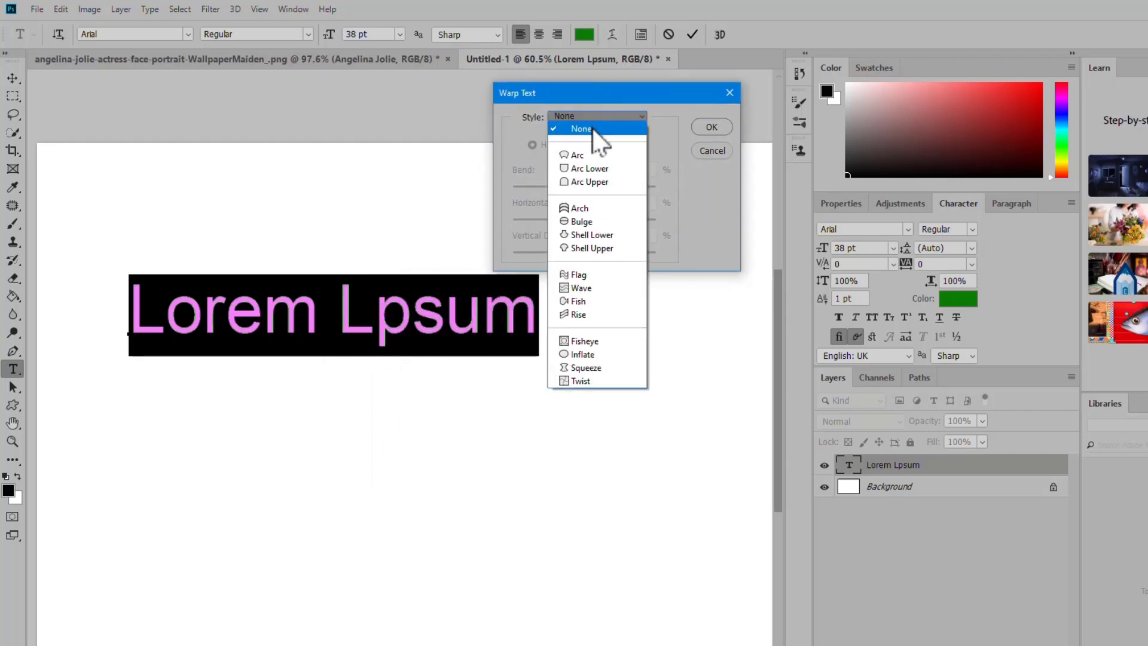
click(600, 157)
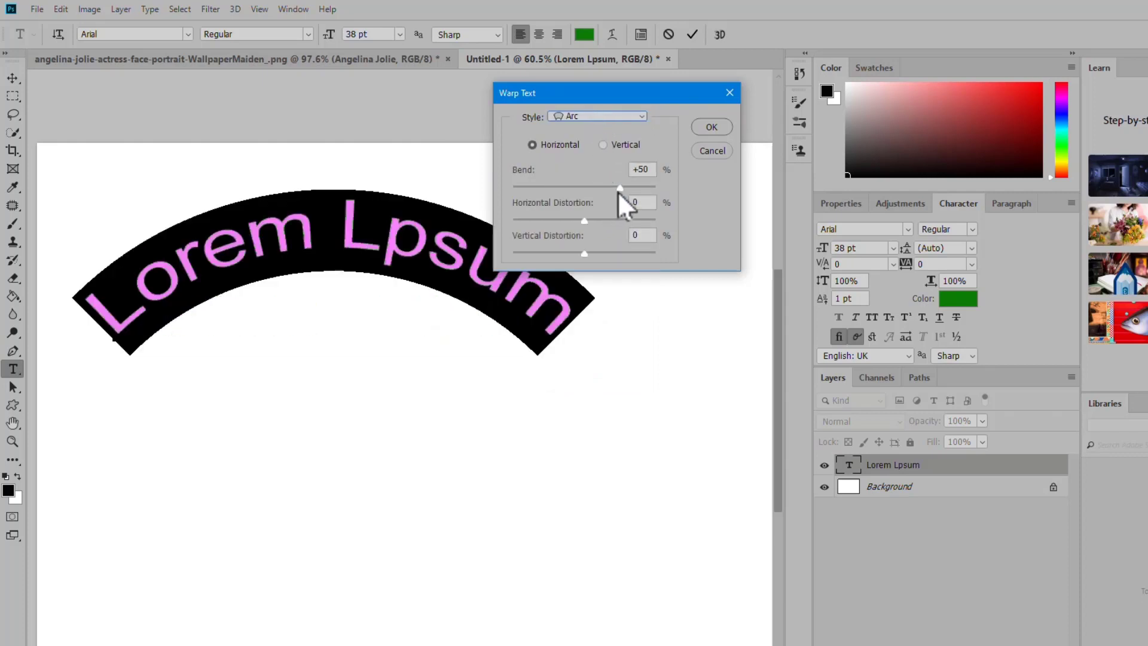
drag(619, 189, 608, 213)
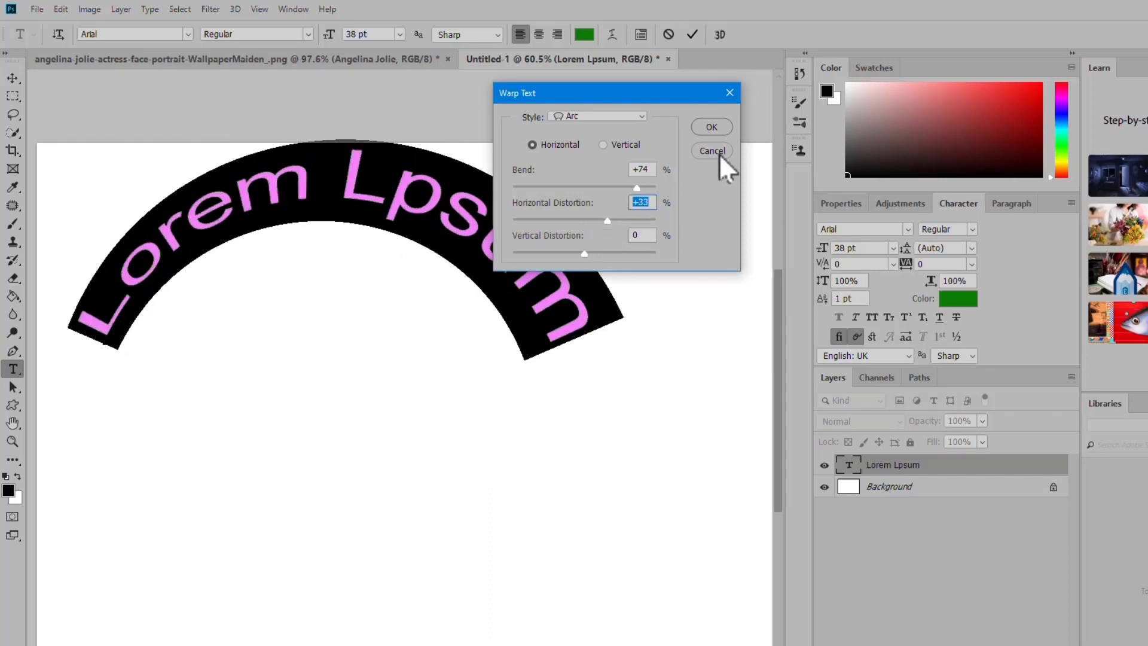
click(714, 127)
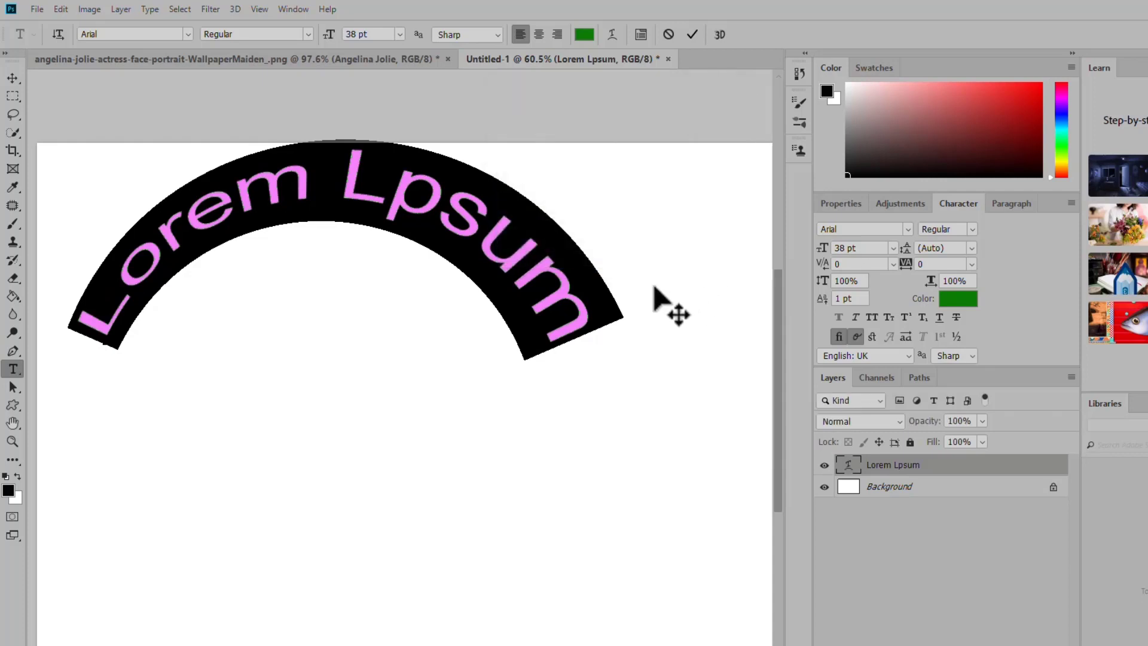
click(598, 296)
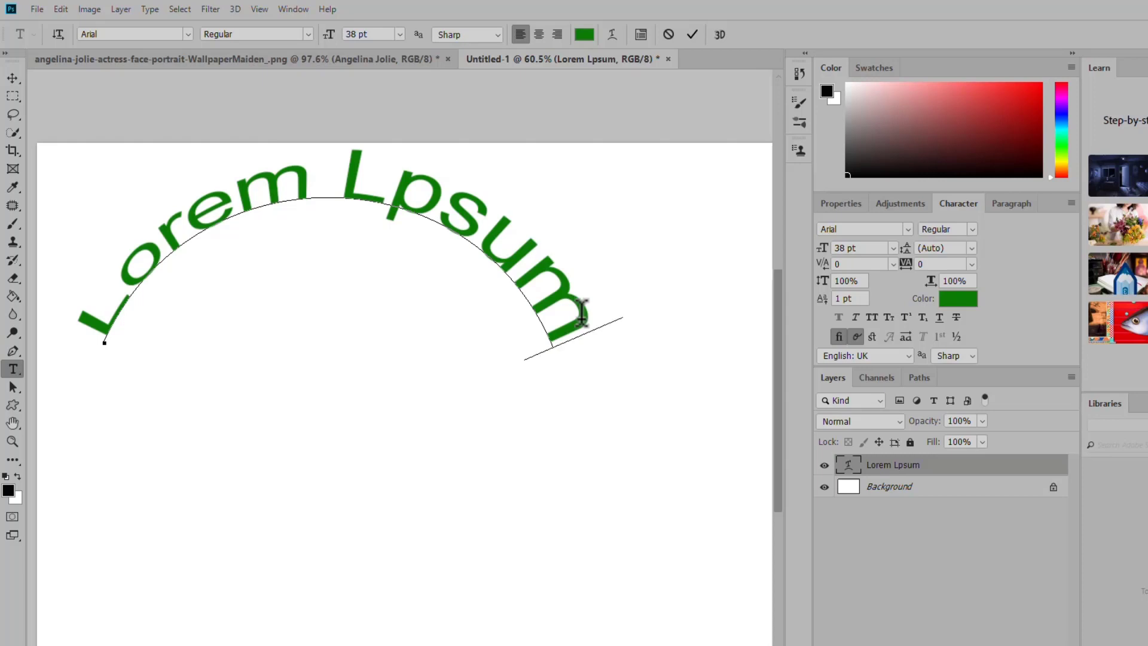
click(12, 78)
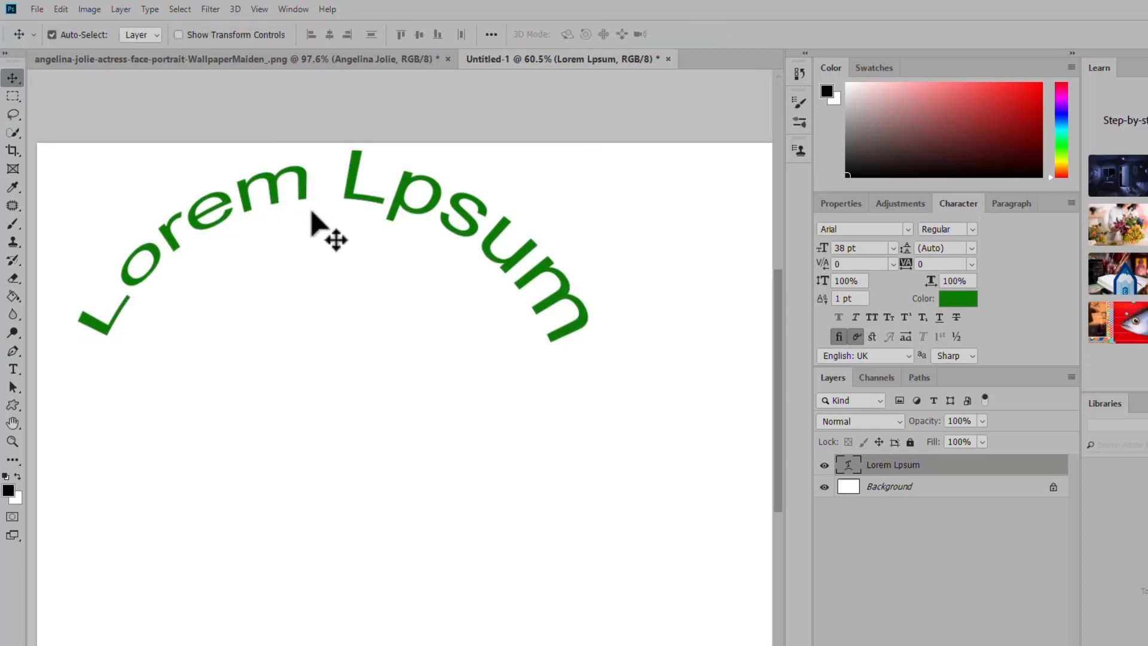
Delete the warped text layer, add a new horizontal "Lorem Ipsum" placeholder text, and move it slightly down
key(Delete)
click(12, 370)
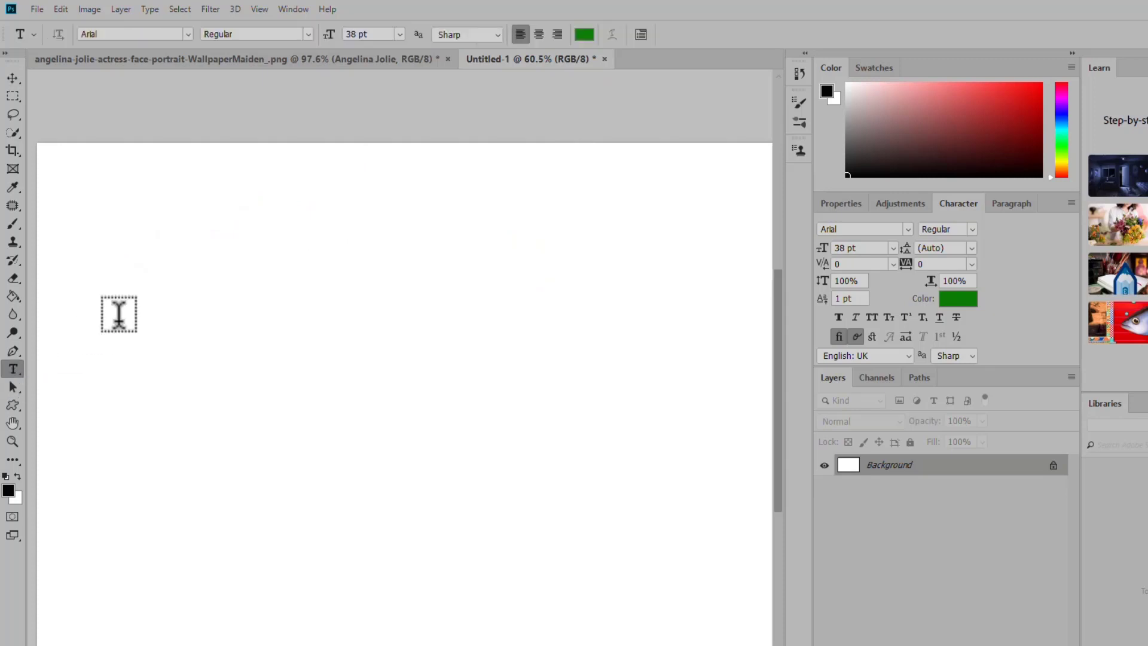
click(138, 291)
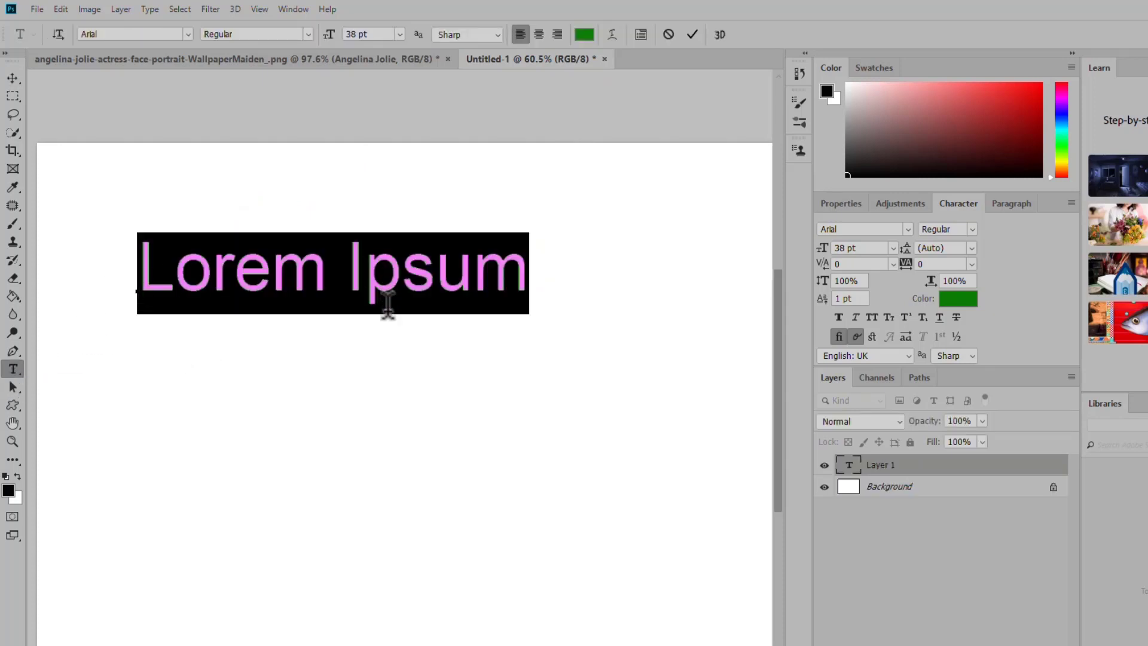
click(13, 78)
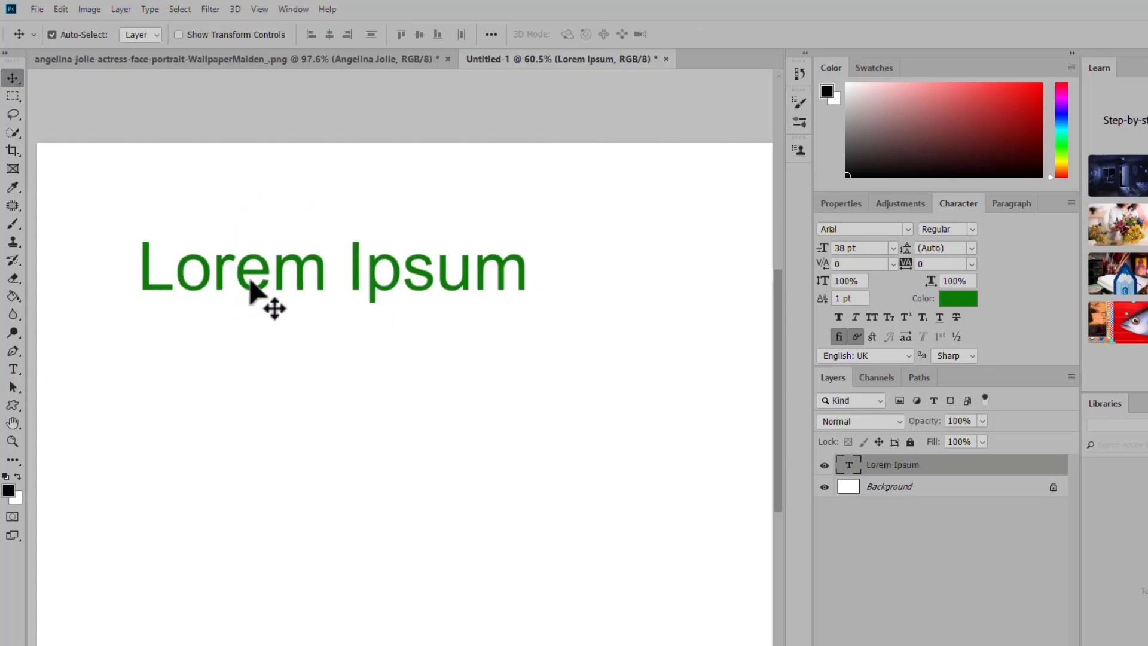
drag(298, 263, 292, 281)
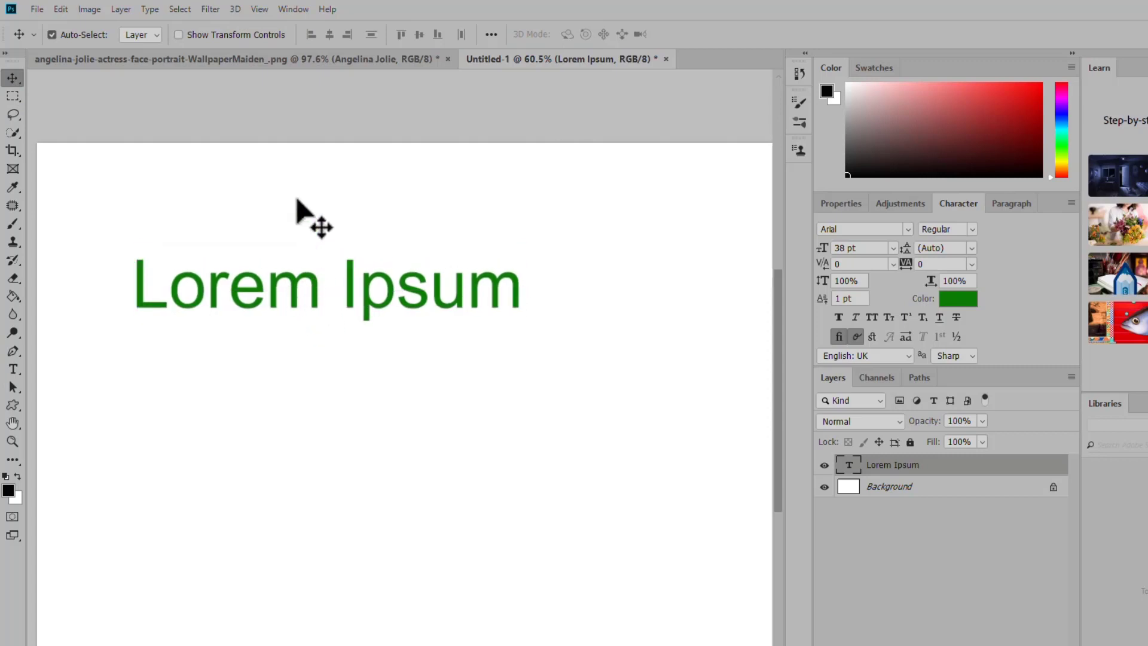
Show the preset layer styles and append the Buttons style set to the current ones
click(297, 10)
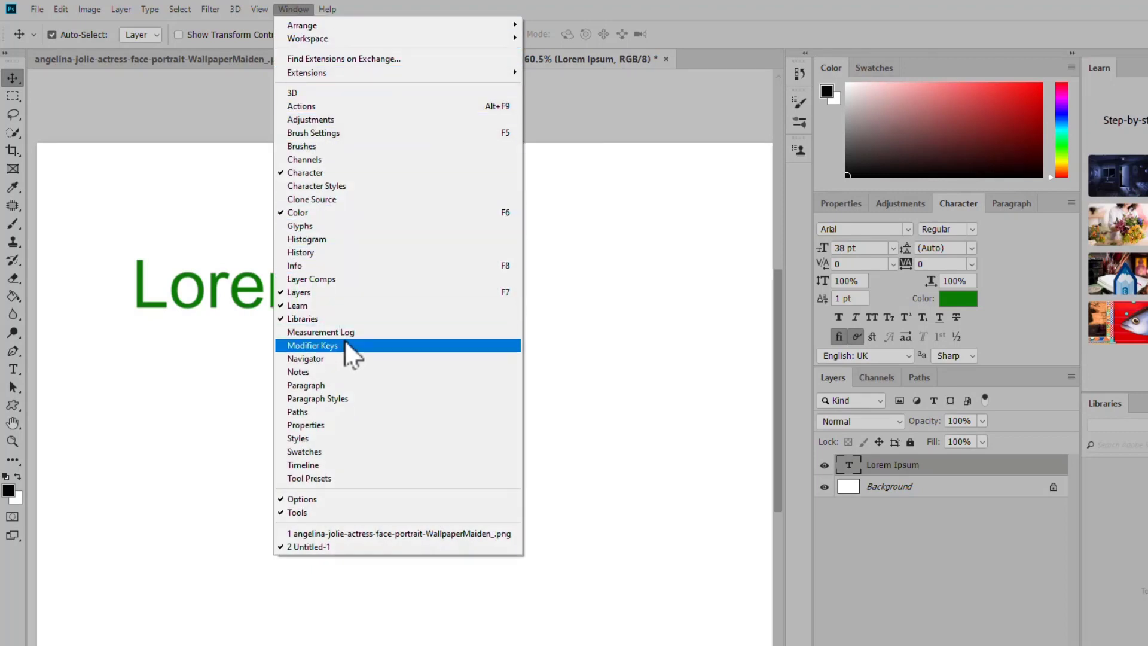
click(326, 443)
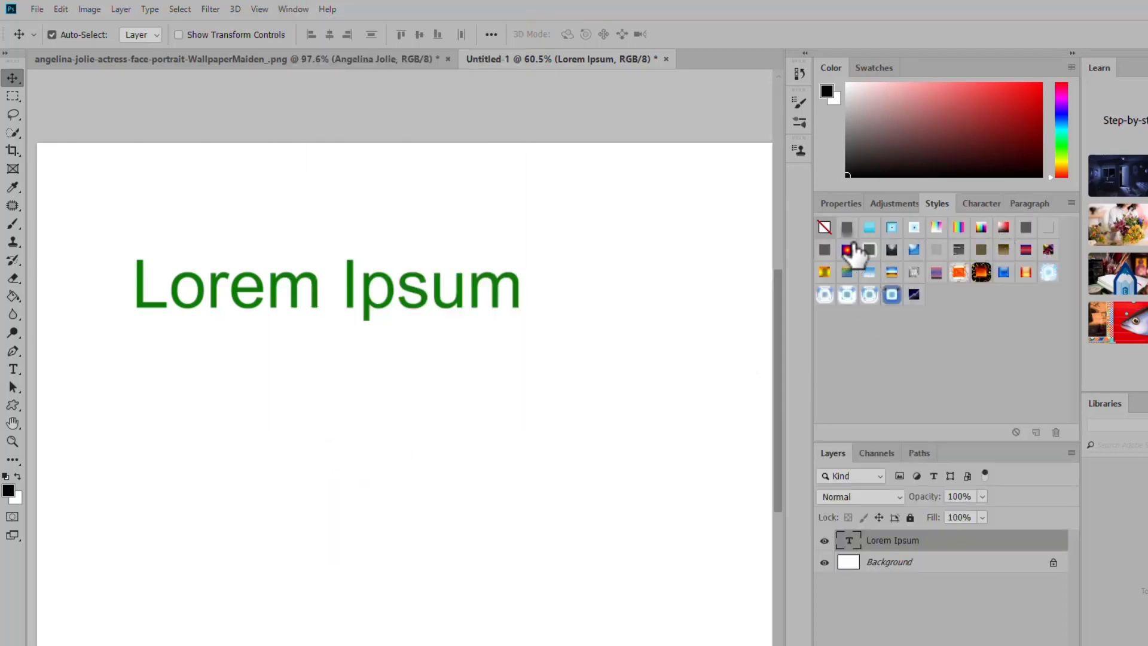
drag(904, 249, 1004, 209)
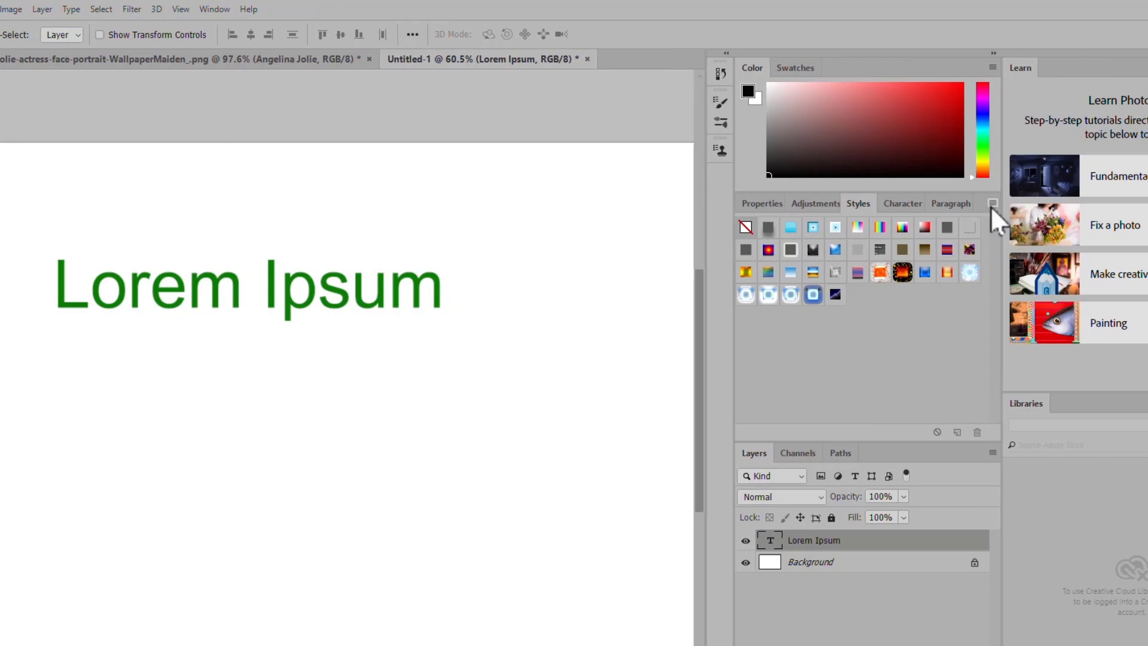
click(991, 205)
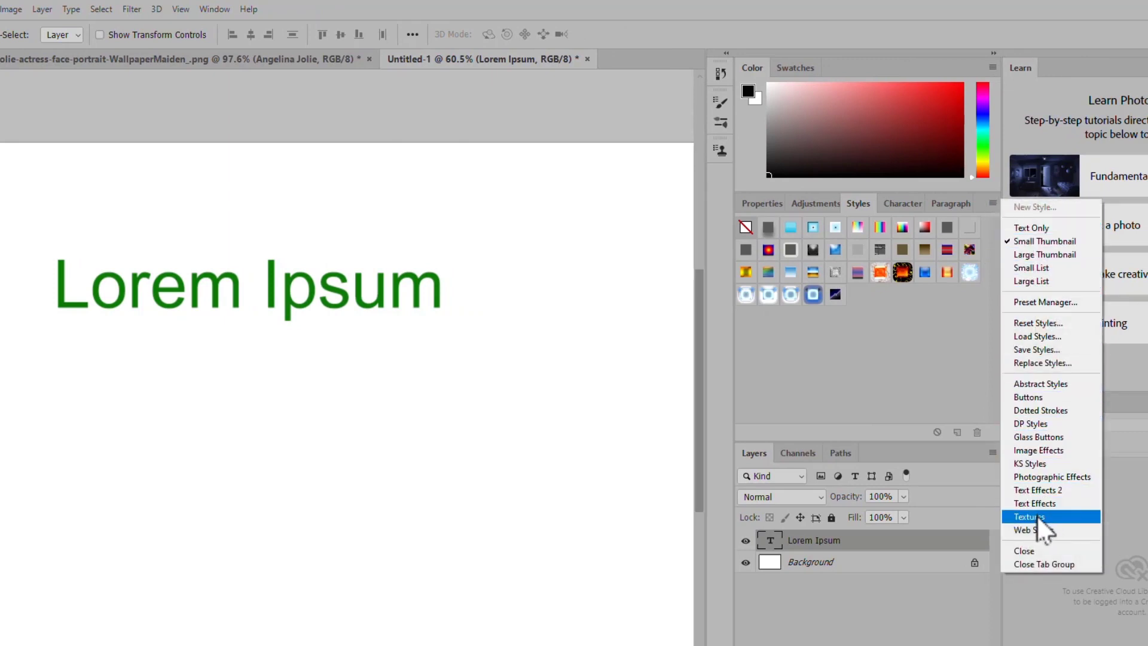
click(1057, 400)
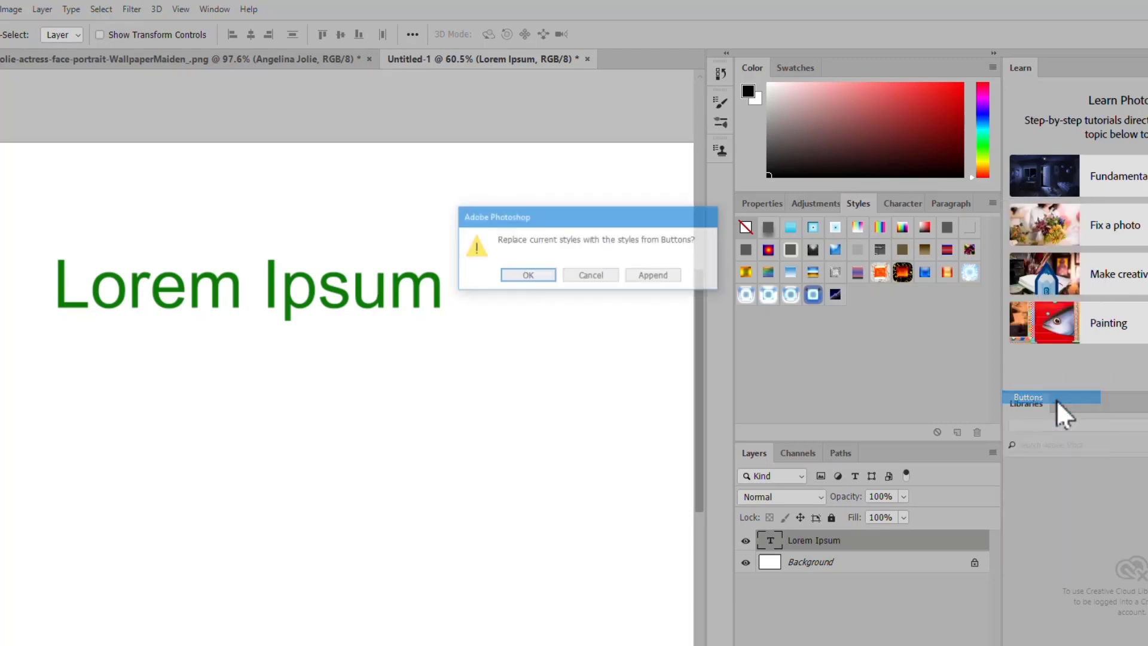
click(659, 277)
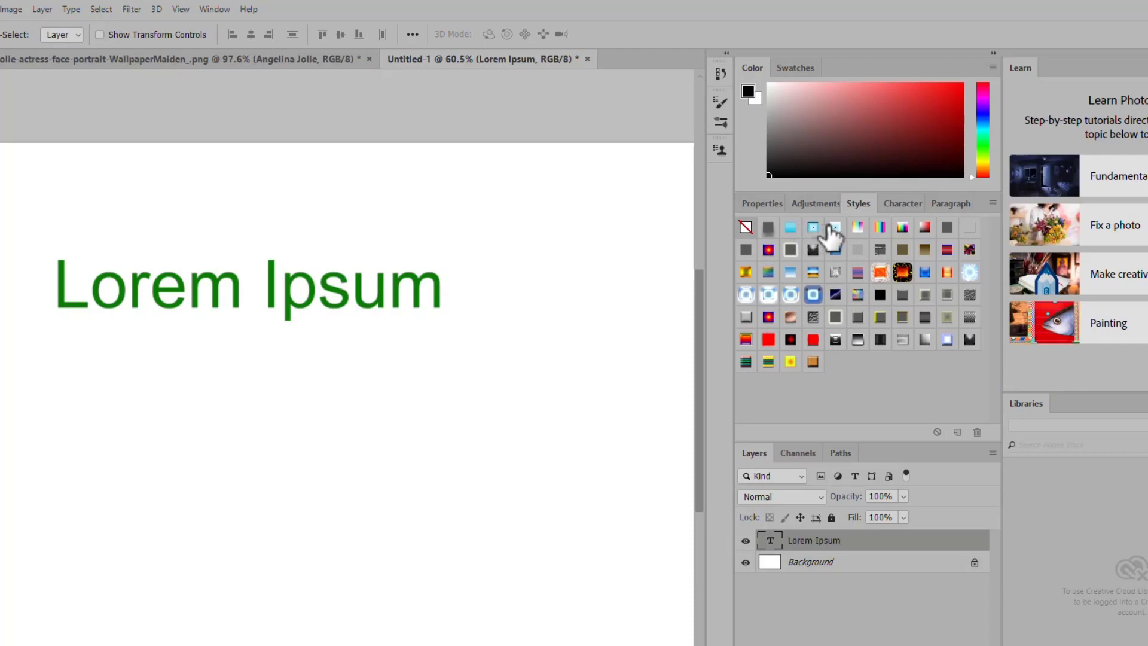
Try the pastel and dark rainbow gradient, fiery orange and glowing blue preset styles on the "Lorem Ipsum" text
click(858, 229)
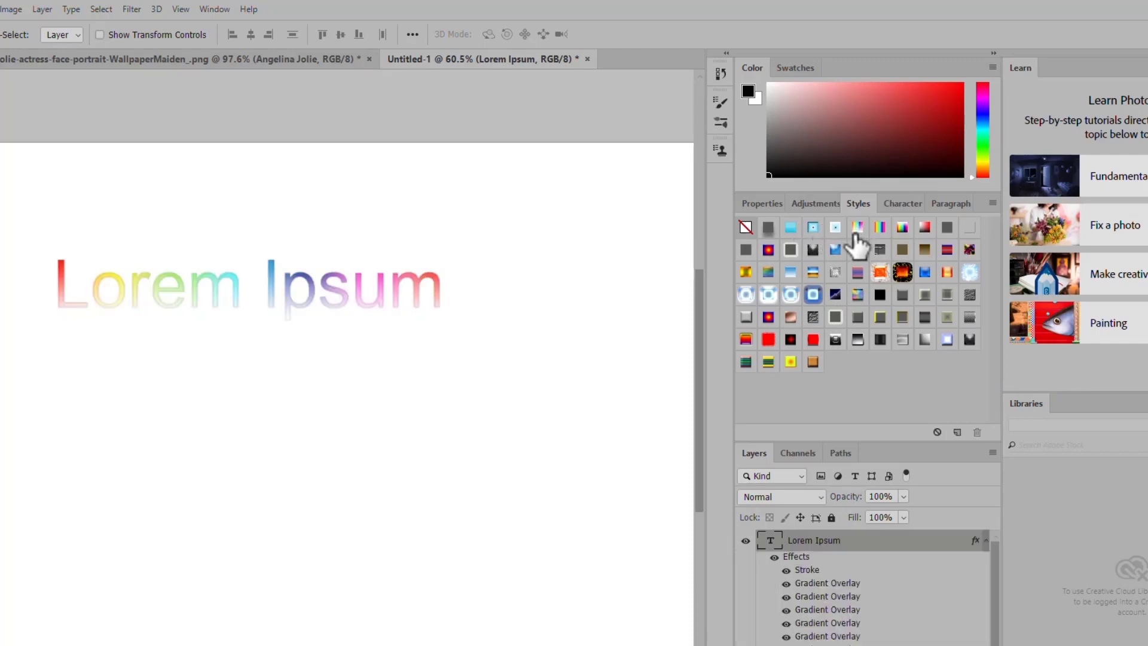
click(903, 228)
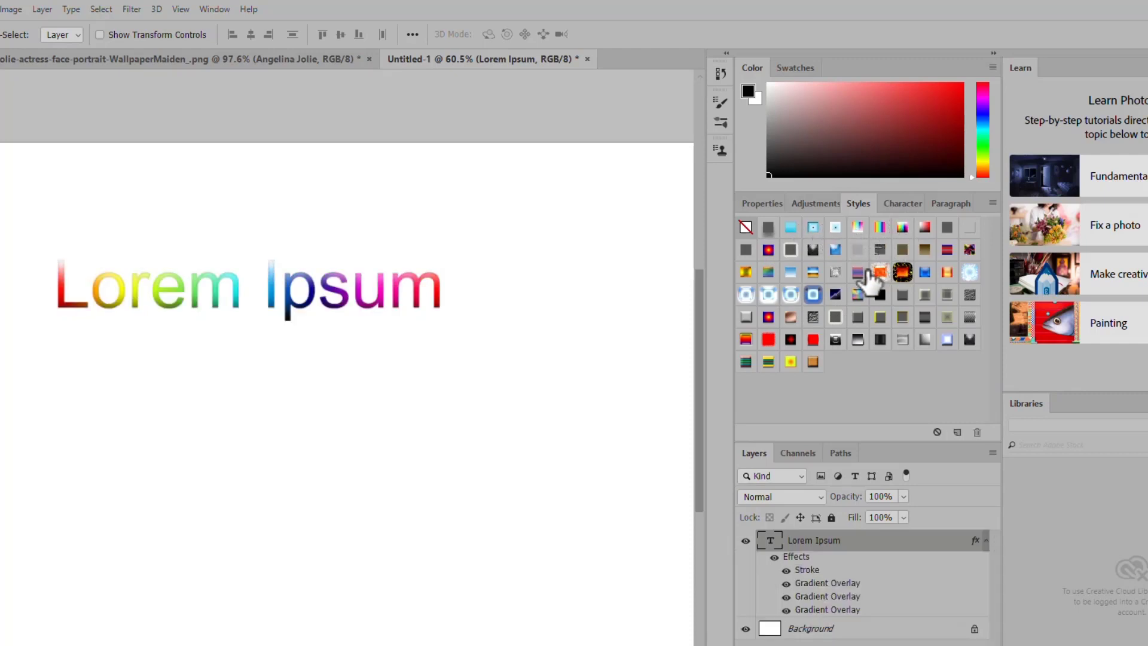
click(880, 273)
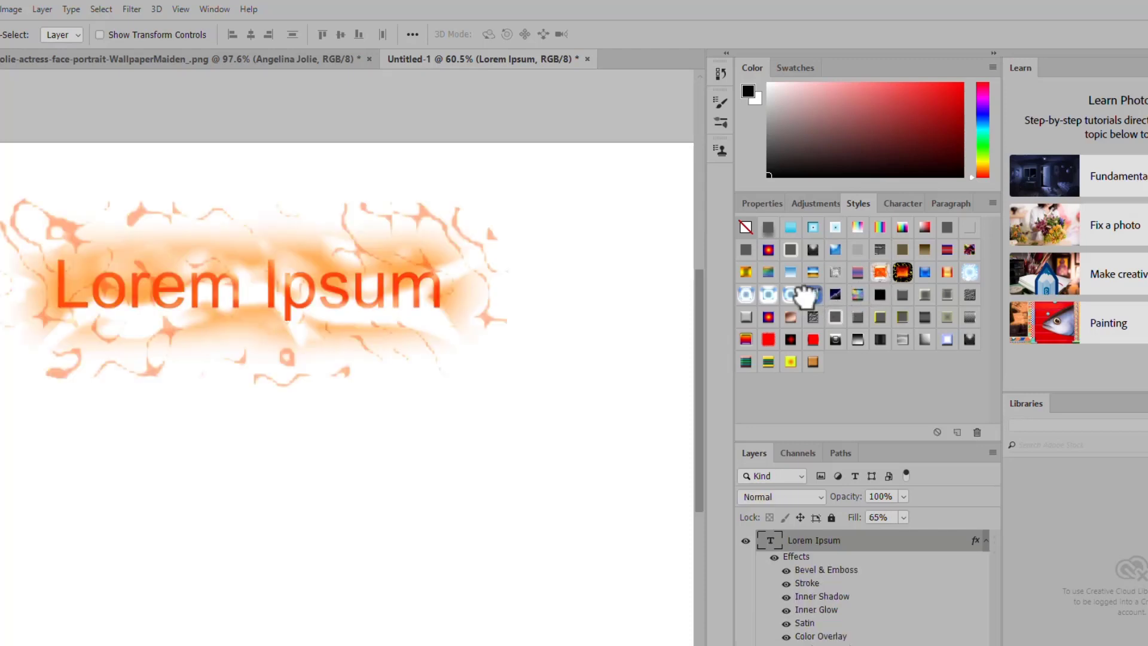
click(810, 294)
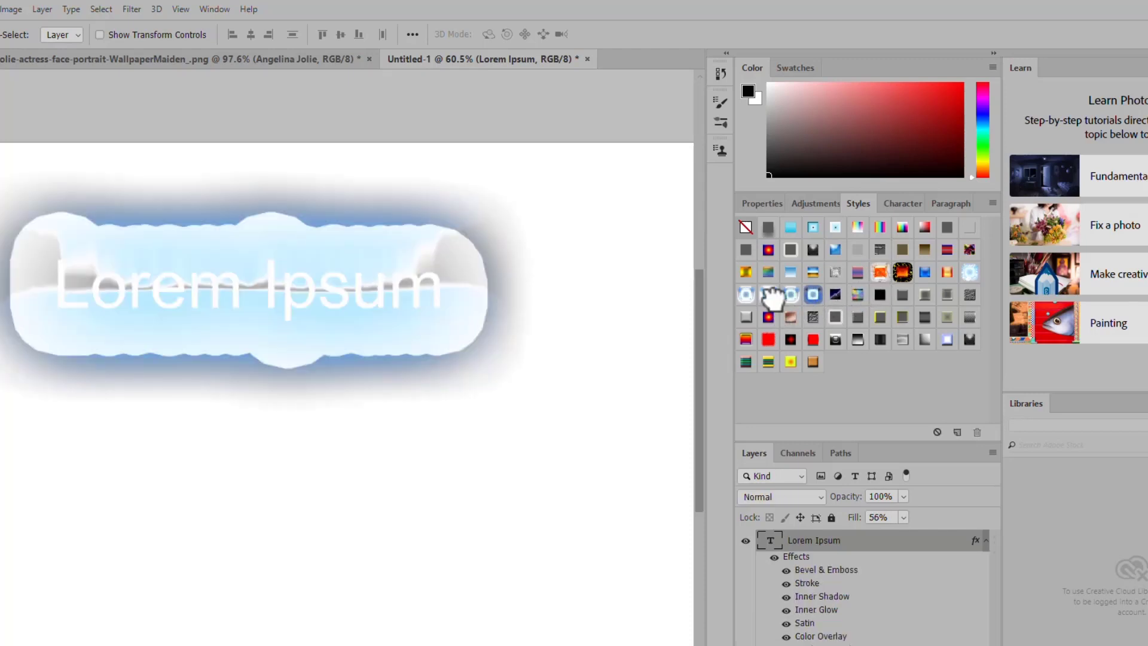
click(771, 296)
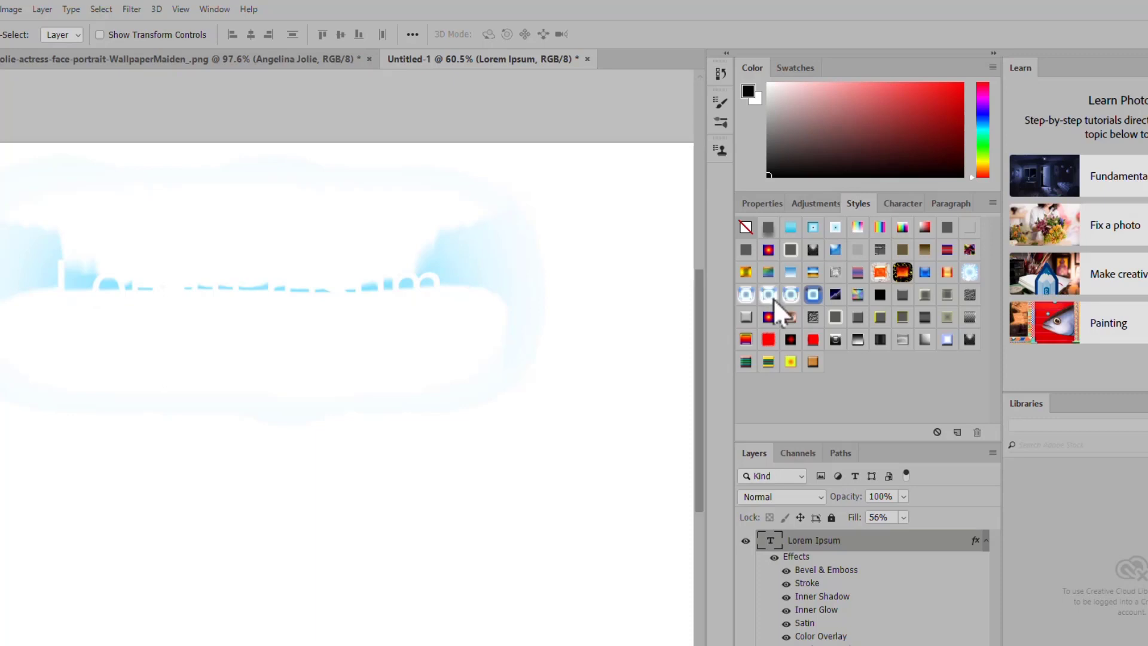
Try the embossed grey and copper gradient styles on the "Lorem Ipsum" text, and finish with the glossy black stroked style
click(746, 318)
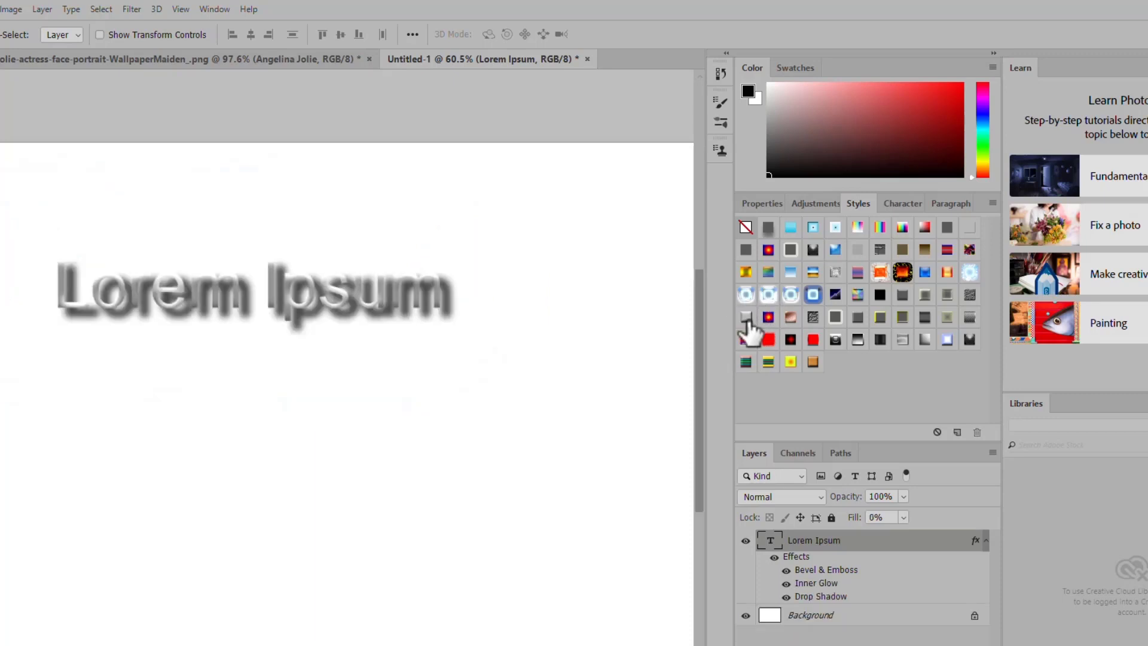
click(791, 317)
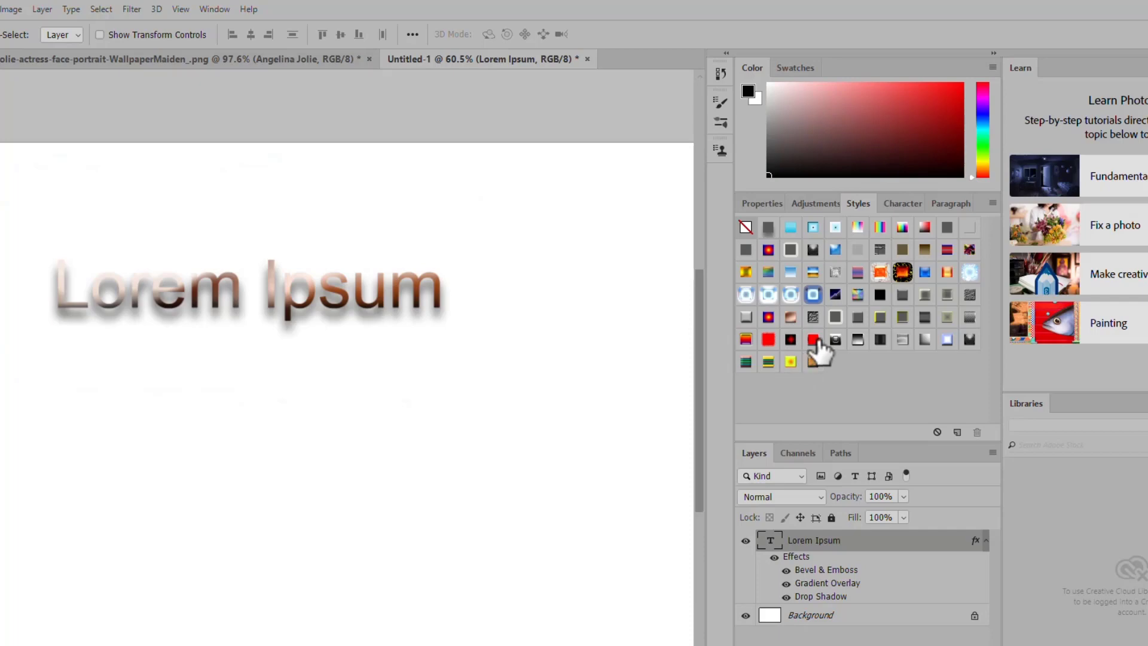
click(813, 318)
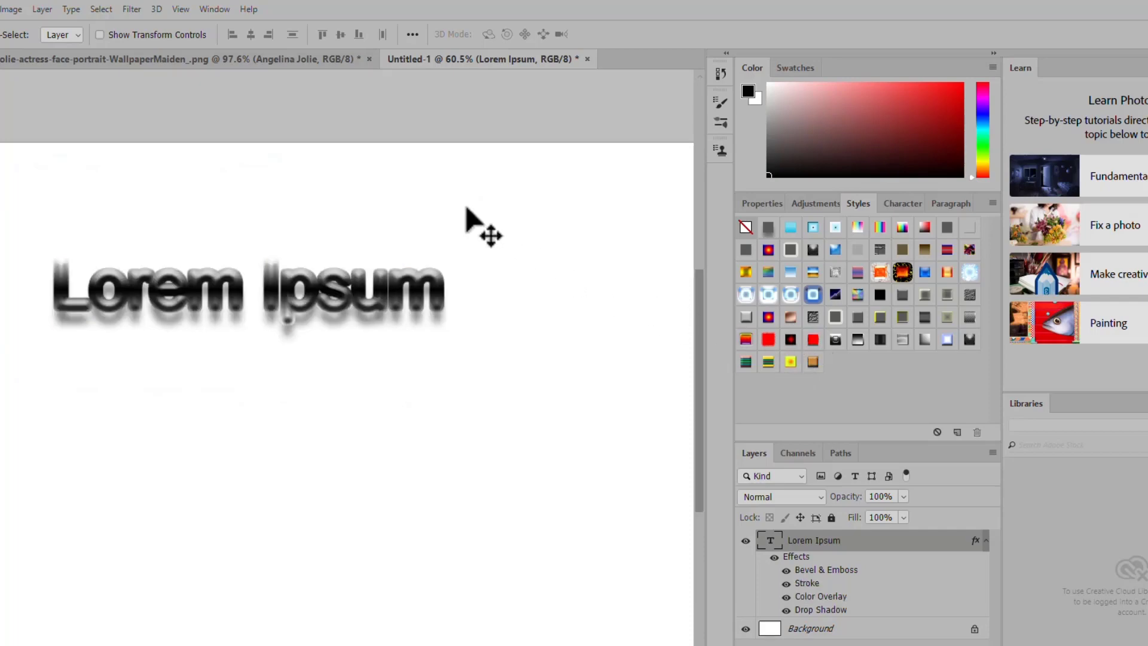
In the portrait document, try the blue and chrome styles on the "Angelina Jolie" text, and finish with the yellow gradient button style
click(245, 60)
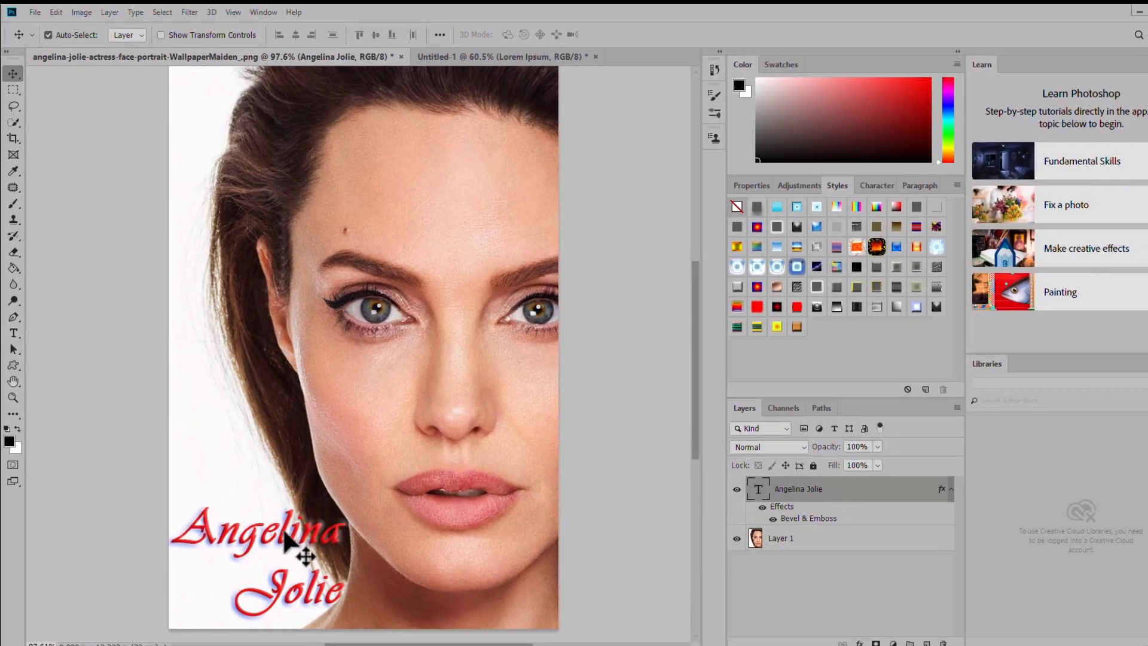
drag(854, 495, 846, 338)
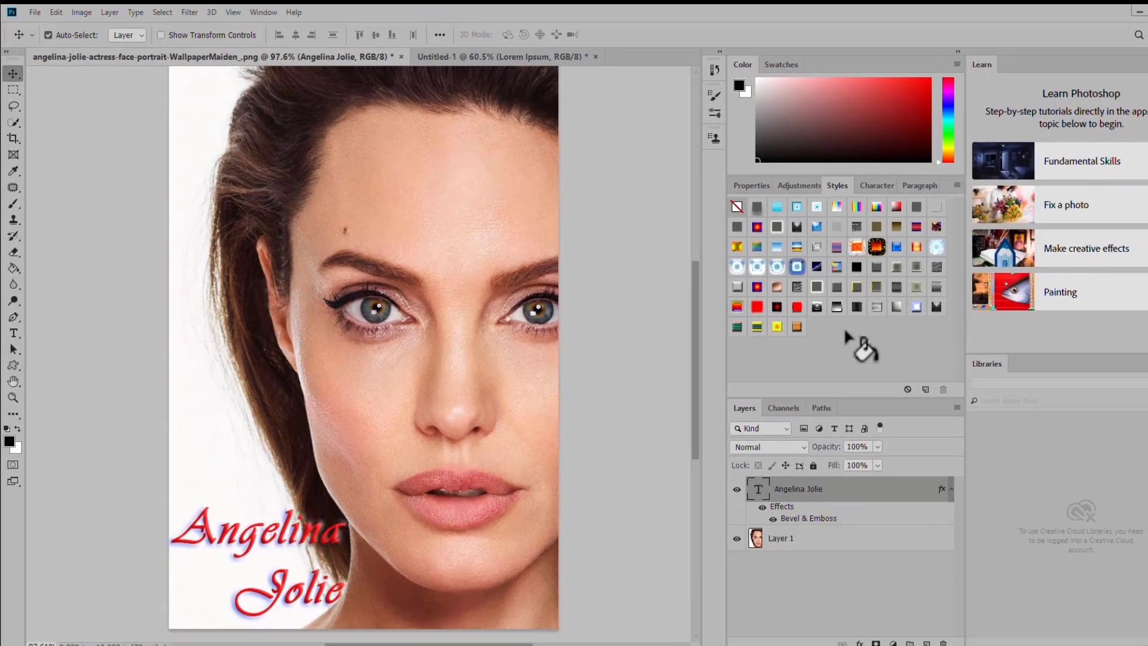
click(917, 308)
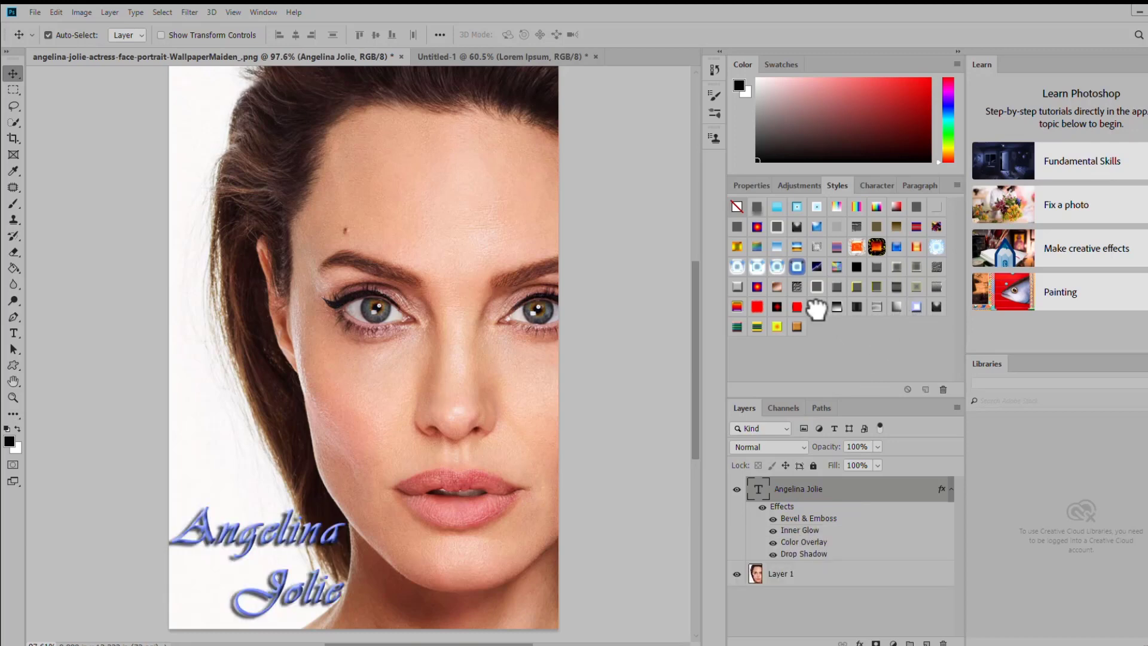
click(817, 307)
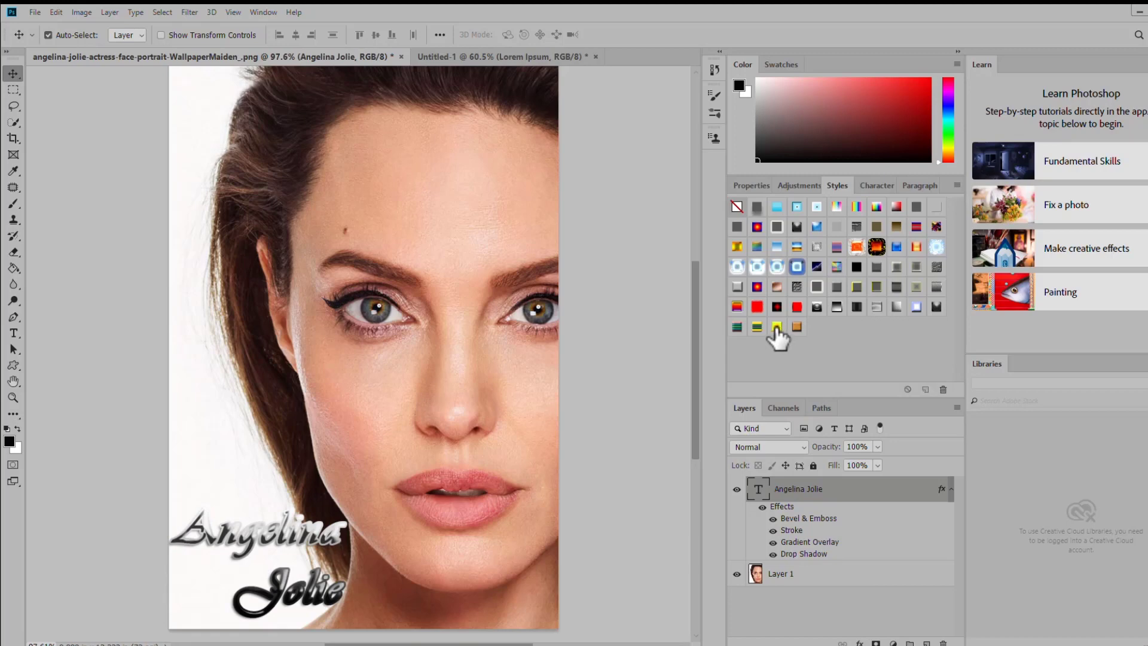
click(777, 328)
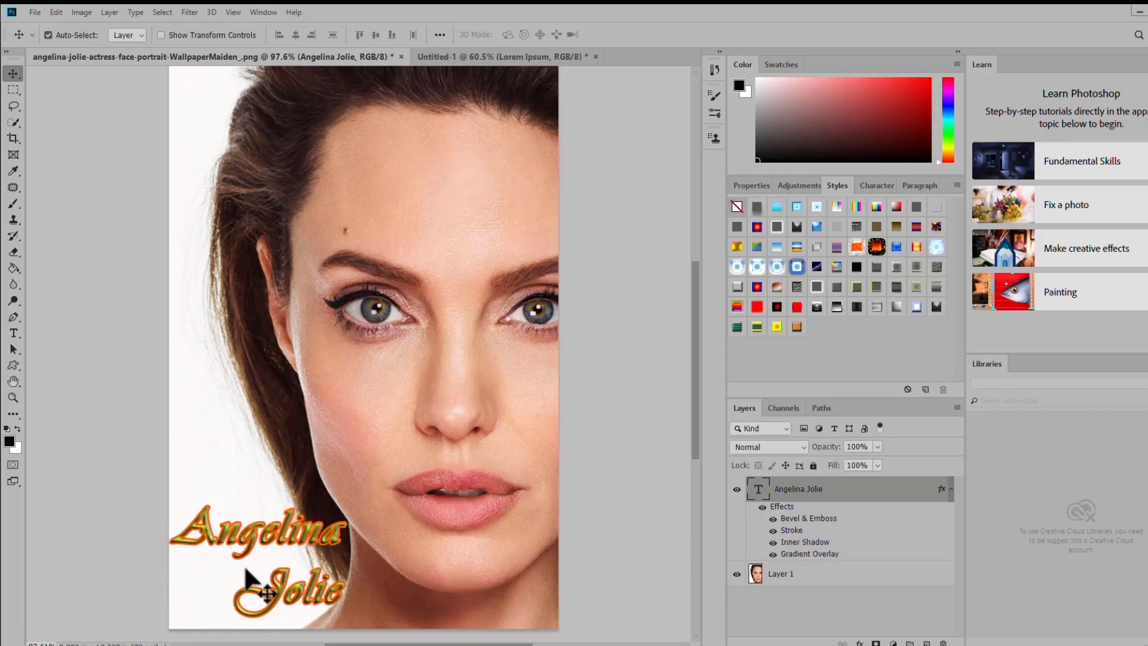